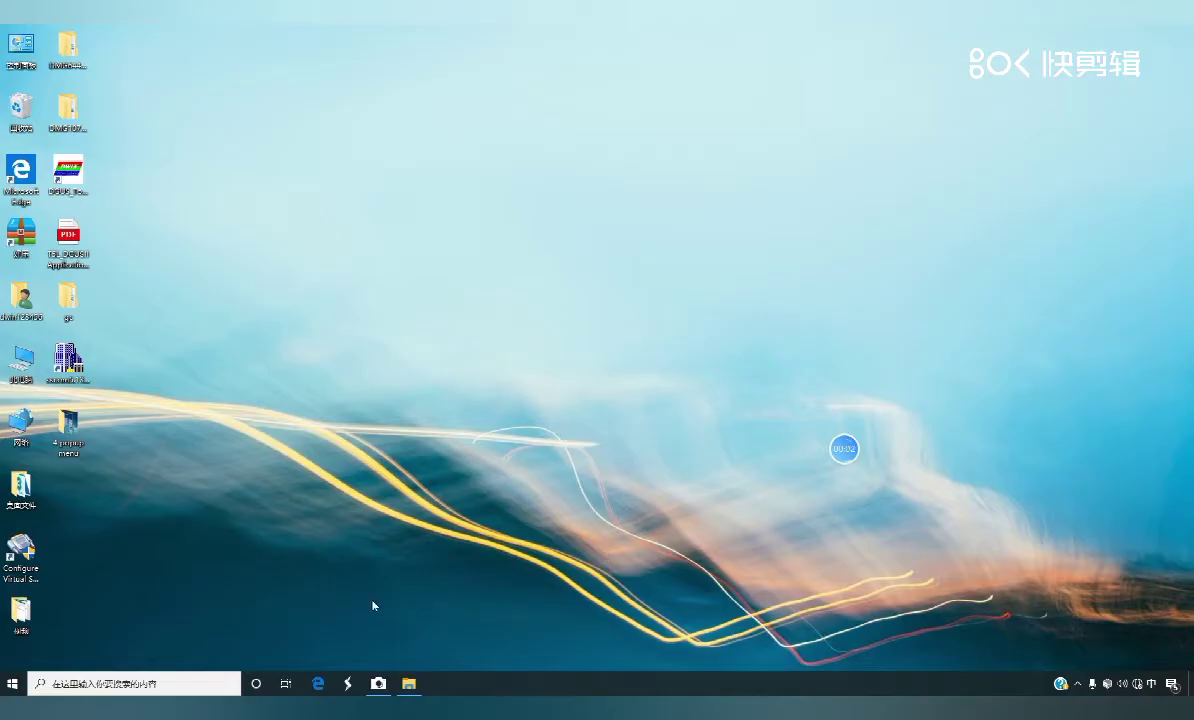
Empty the desktop's 4 popup menu folder by deleting its existing files
double_click(68, 425)
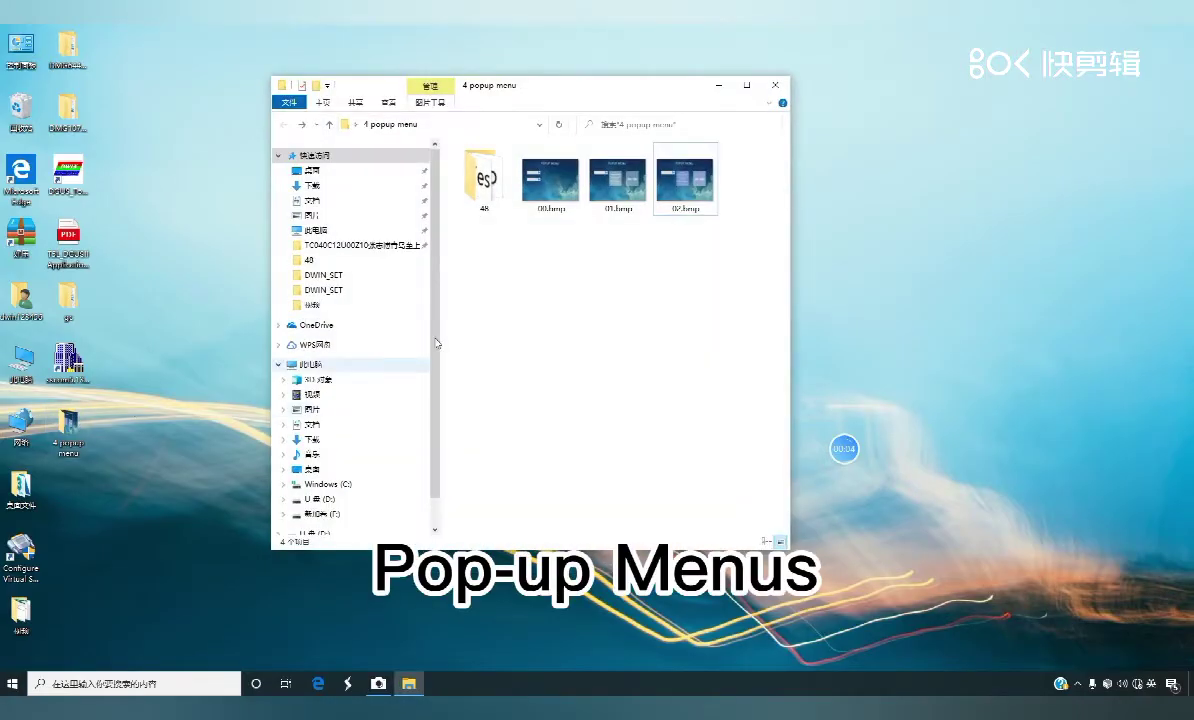
drag(723, 255, 478, 150)
key(Delete)
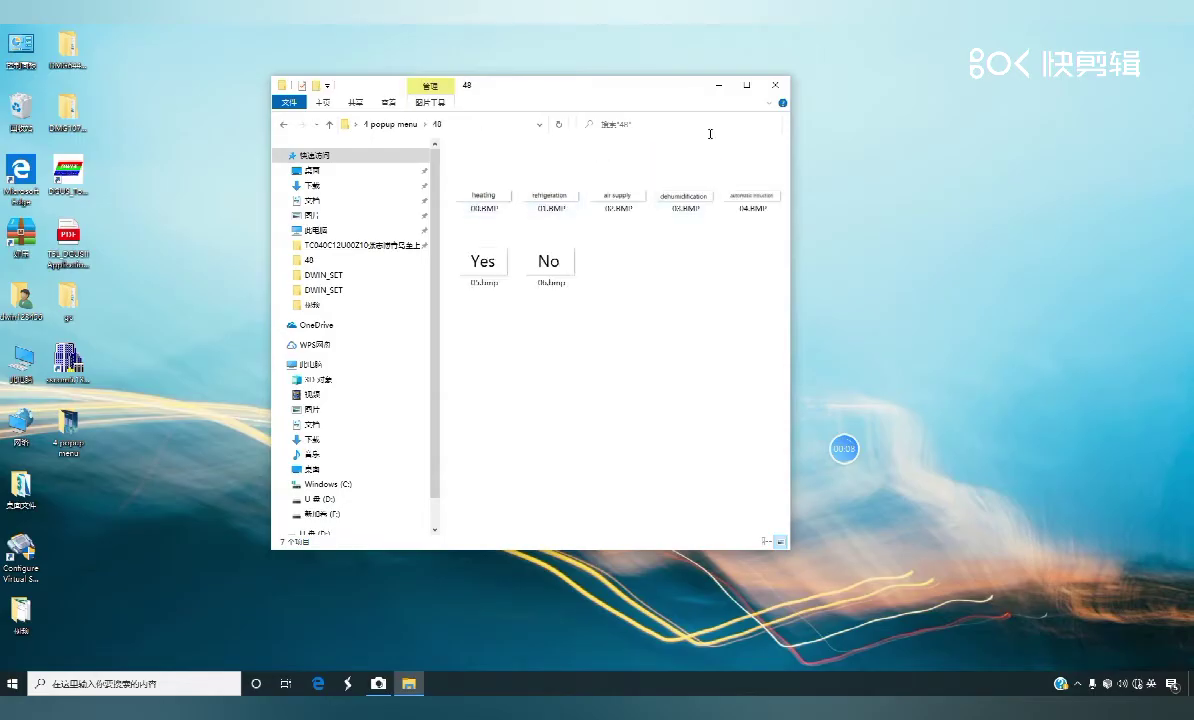
click(775, 85)
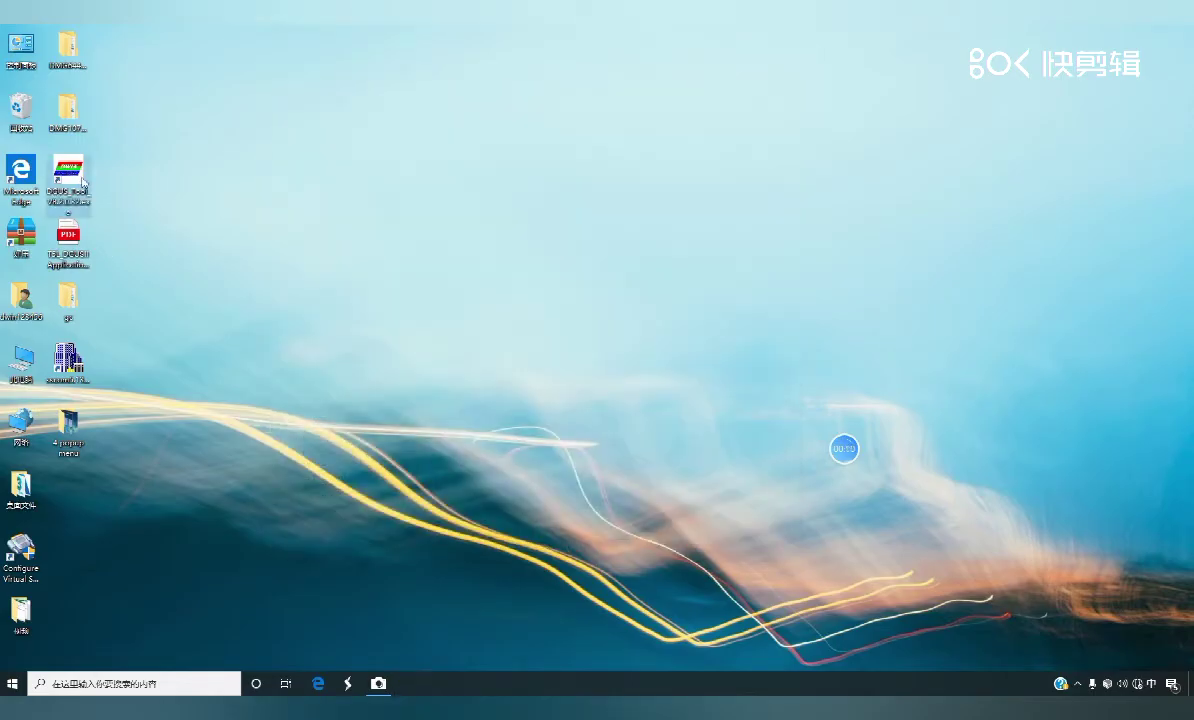
Launch DGUS Tool and start a new project stored in the 4 popup menu folder
double_click(83, 181)
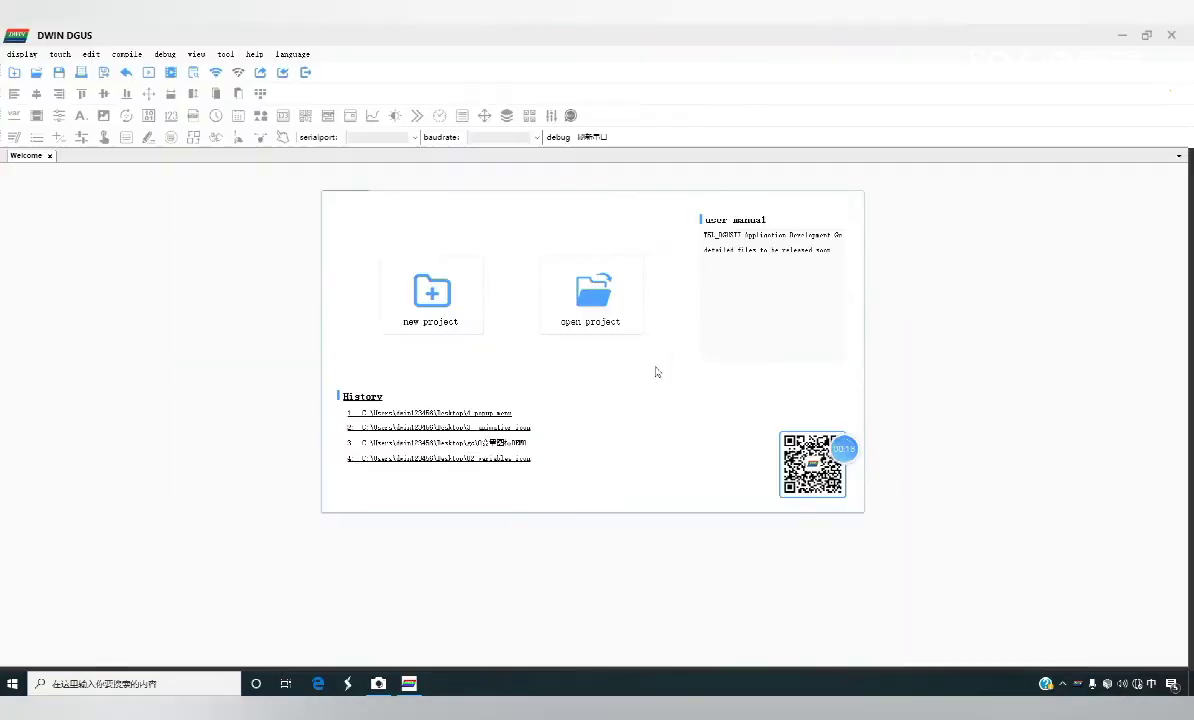
click(425, 296)
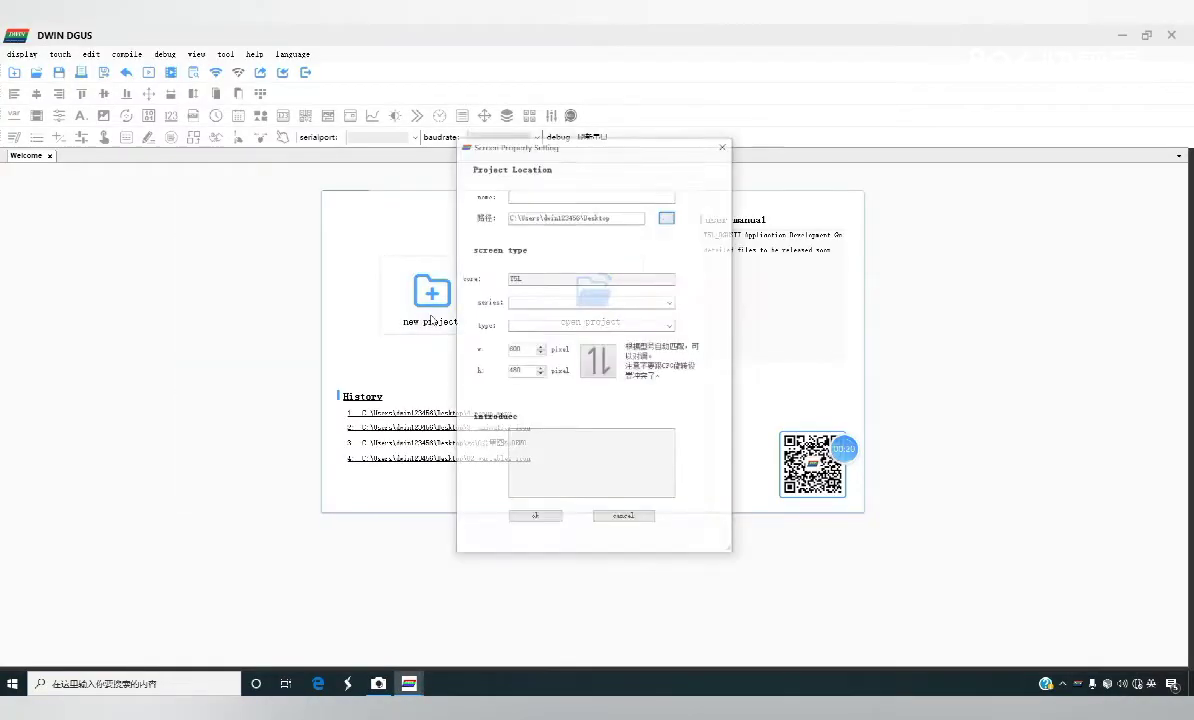
click(667, 216)
drag(704, 218, 320, 72)
click(160, 256)
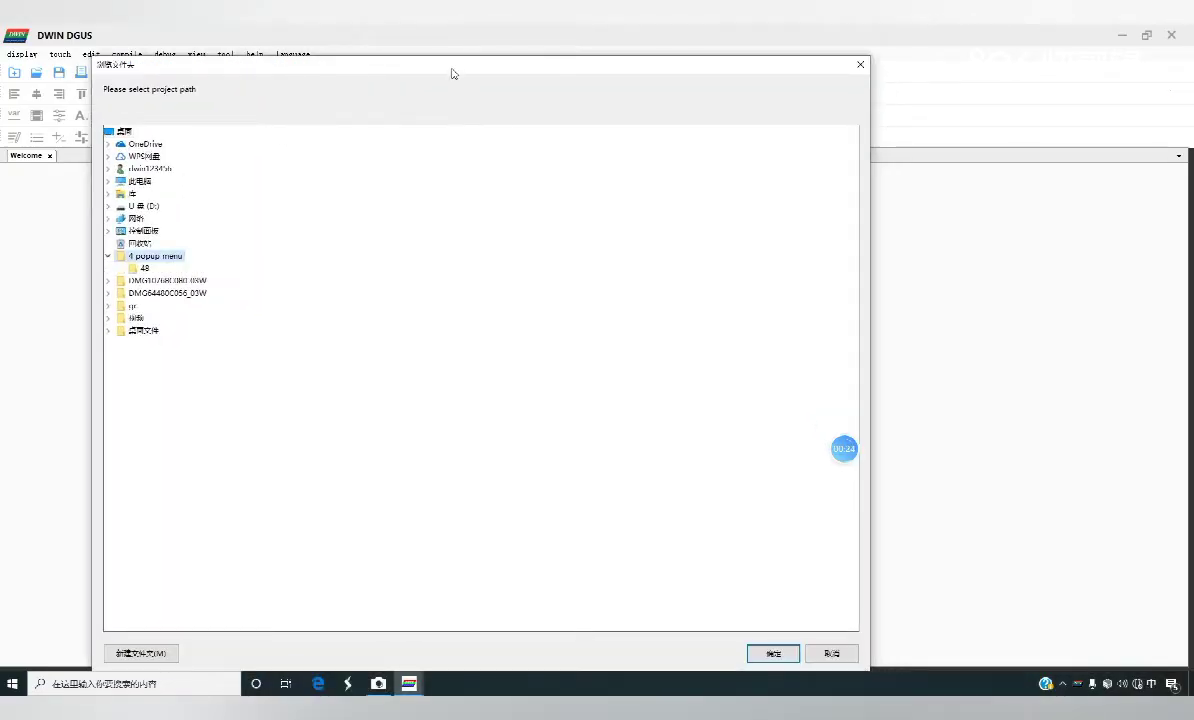
drag(451, 71, 450, 51)
click(756, 630)
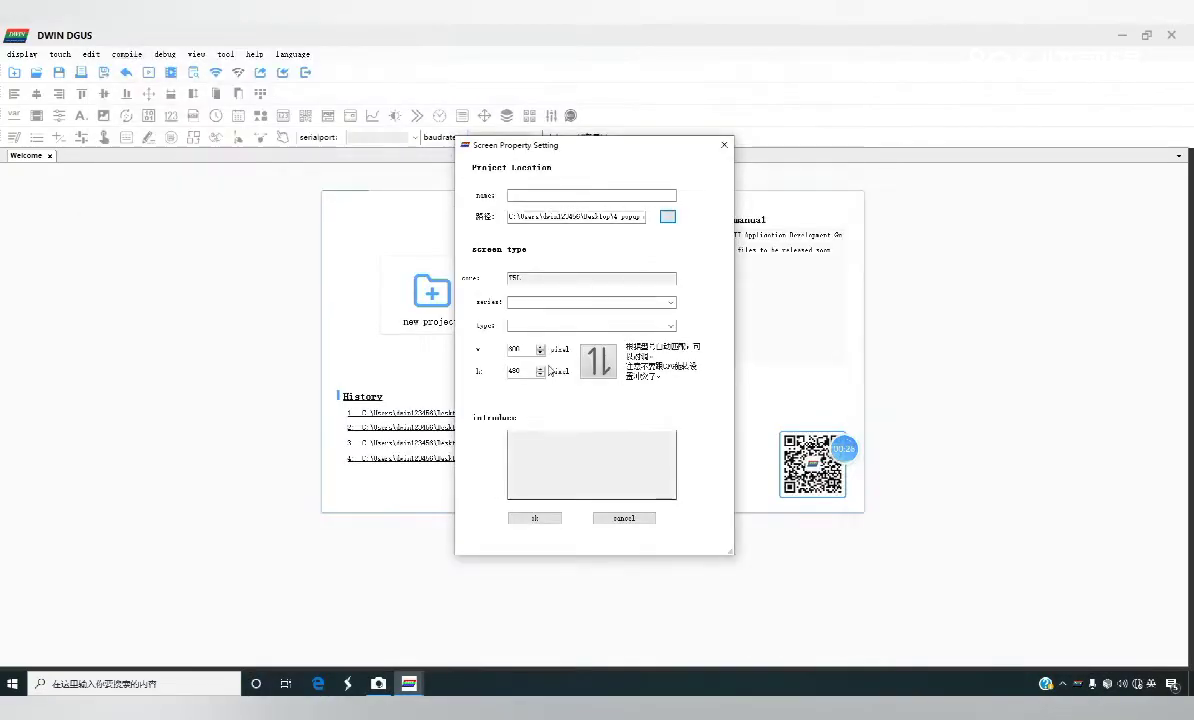
Choose the C series with the 1024×768 screen model and create the project
click(668, 302)
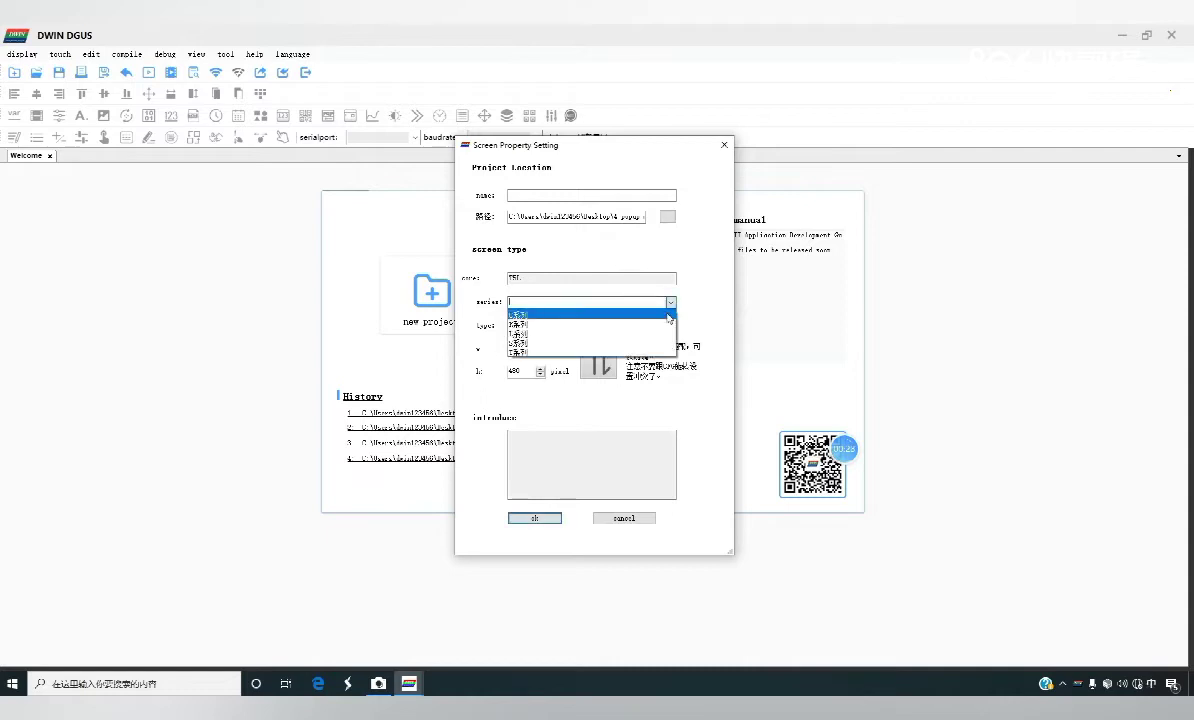
click(656, 324)
click(669, 325)
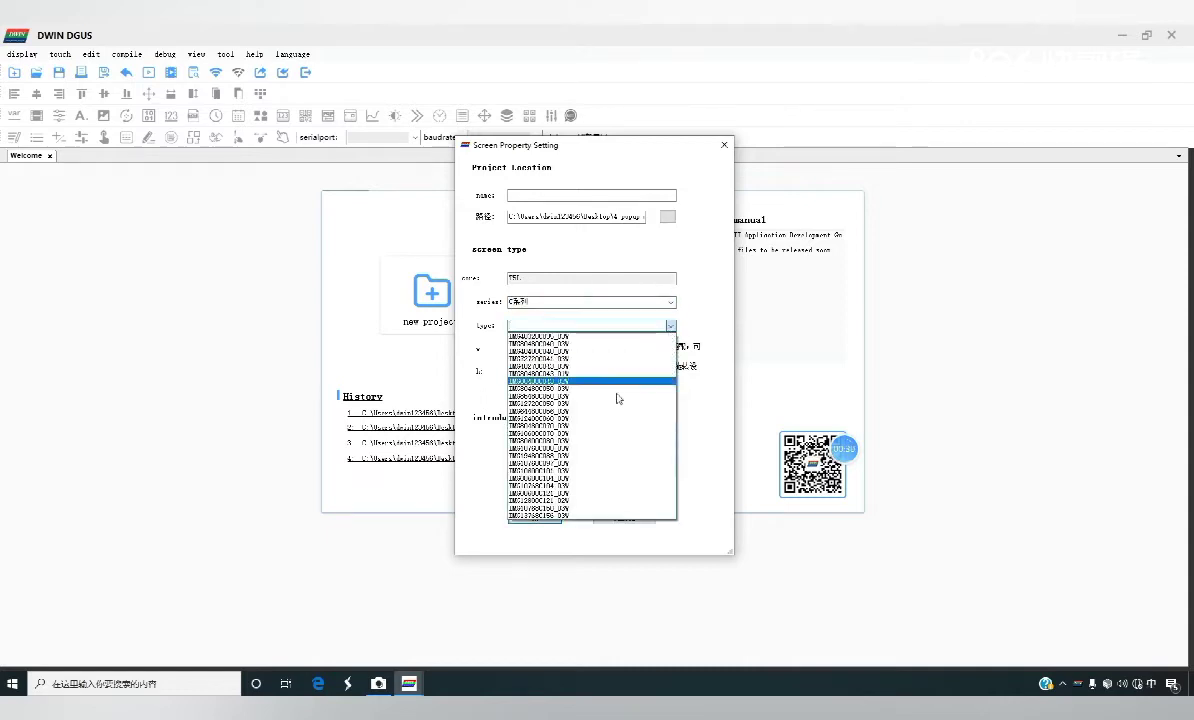
click(591, 449)
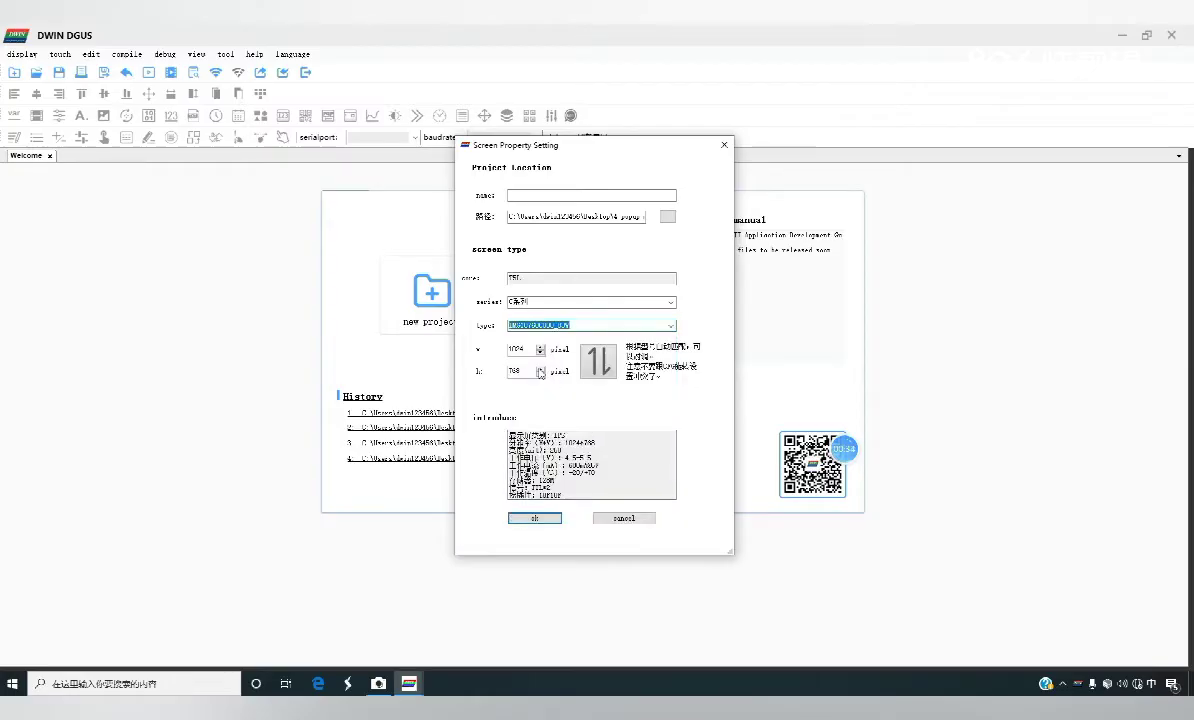
click(538, 516)
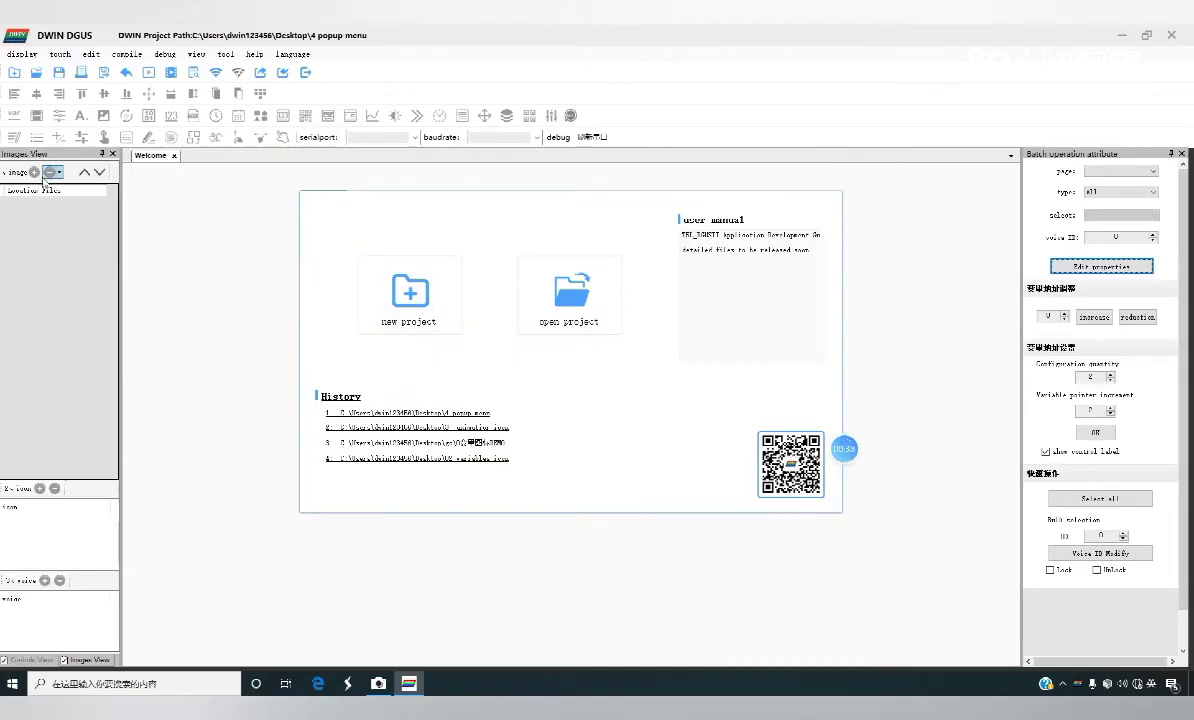
Import 00.bmp, 01.bmp and 02.bmp into Images View as the project pages
click(36, 173)
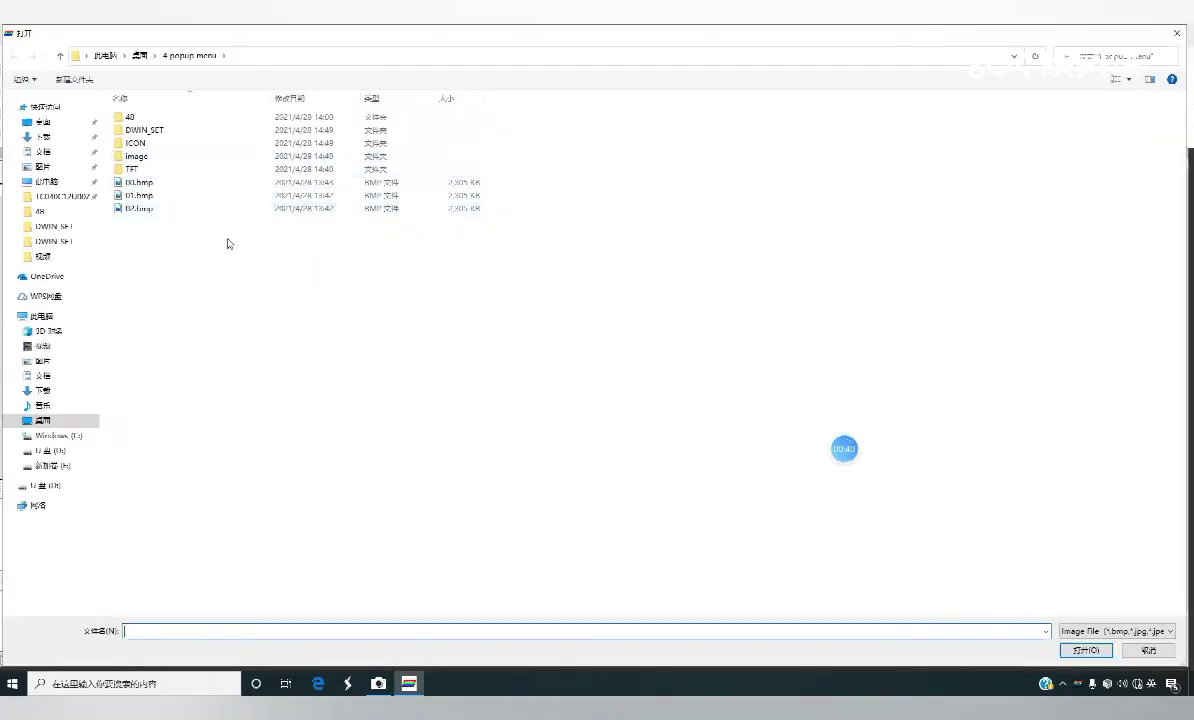
drag(178, 221, 162, 182)
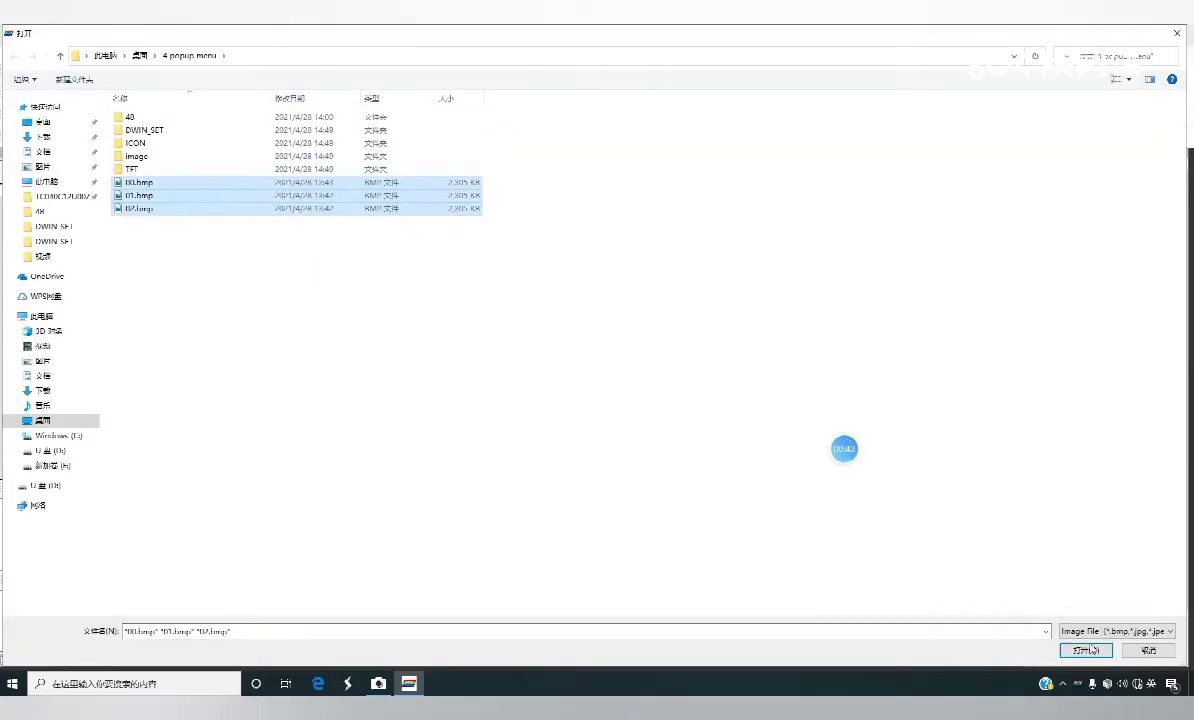
click(1089, 651)
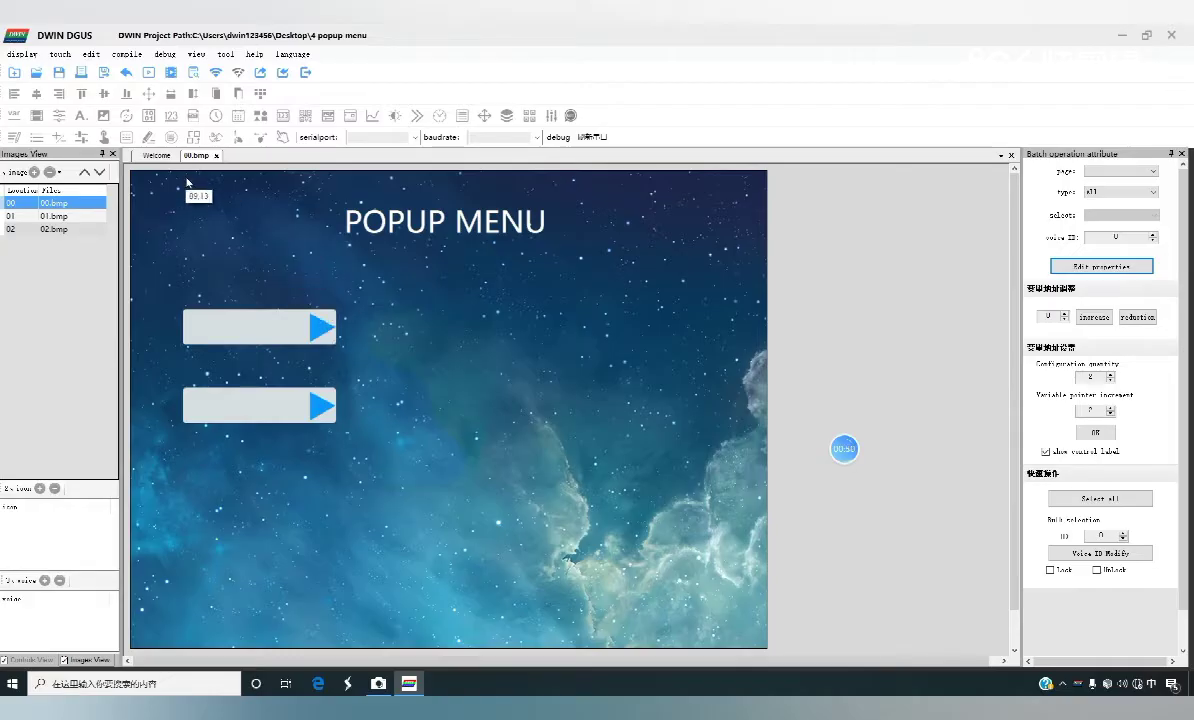
Load the three background bitmaps into the createIcoL library creator and generate
click(216, 56)
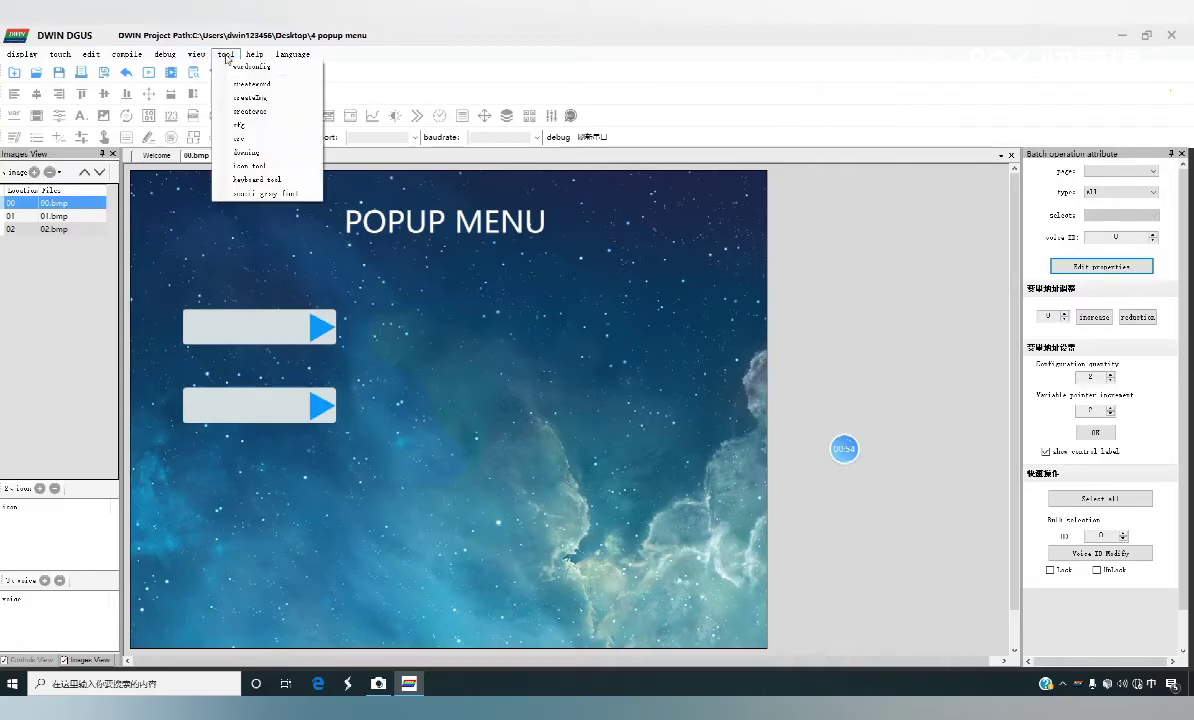
click(274, 100)
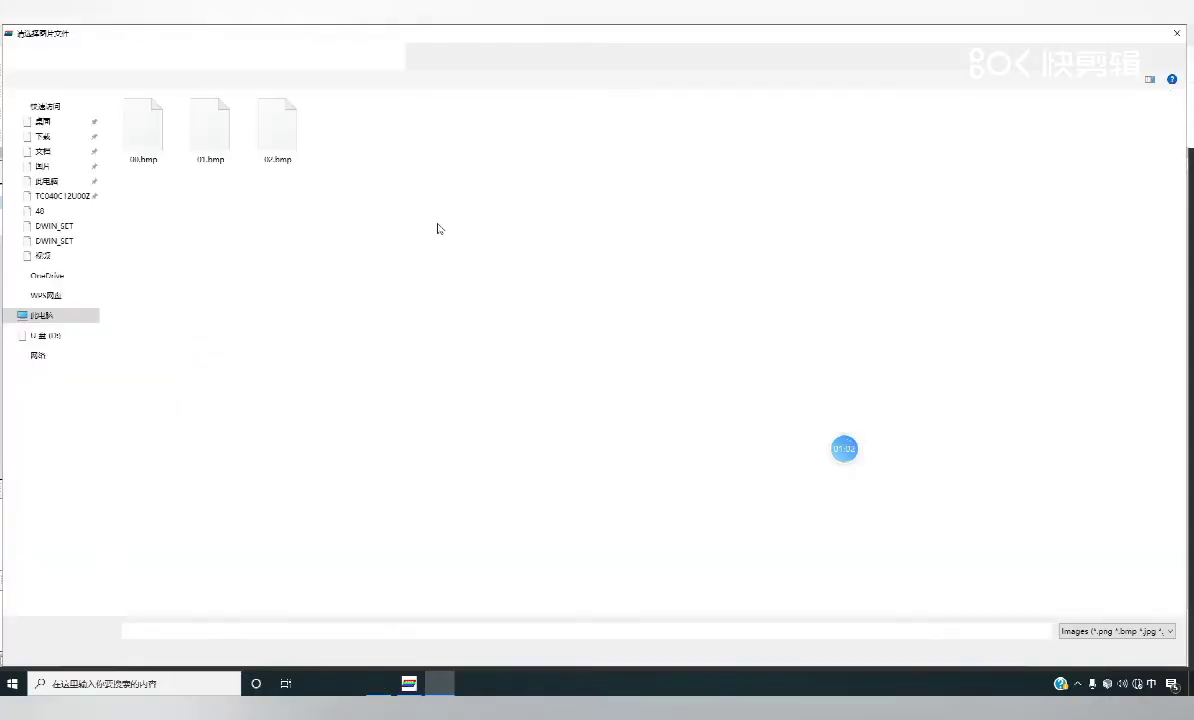
drag(380, 218, 147, 137)
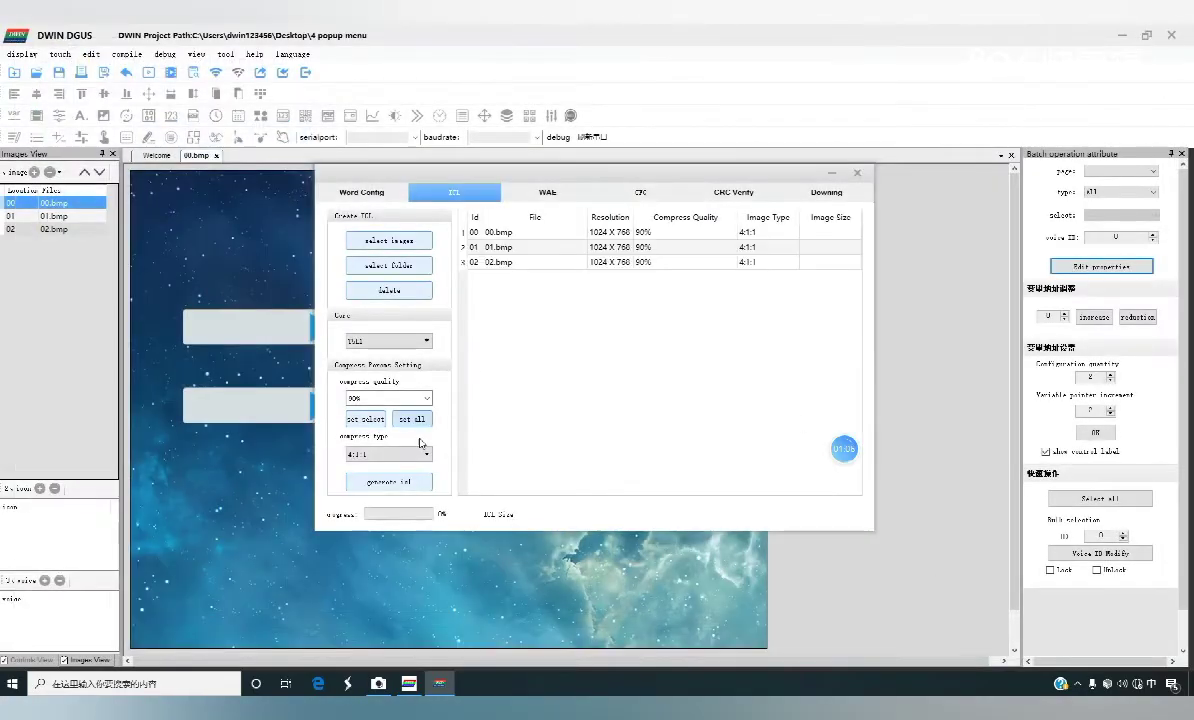
click(390, 482)
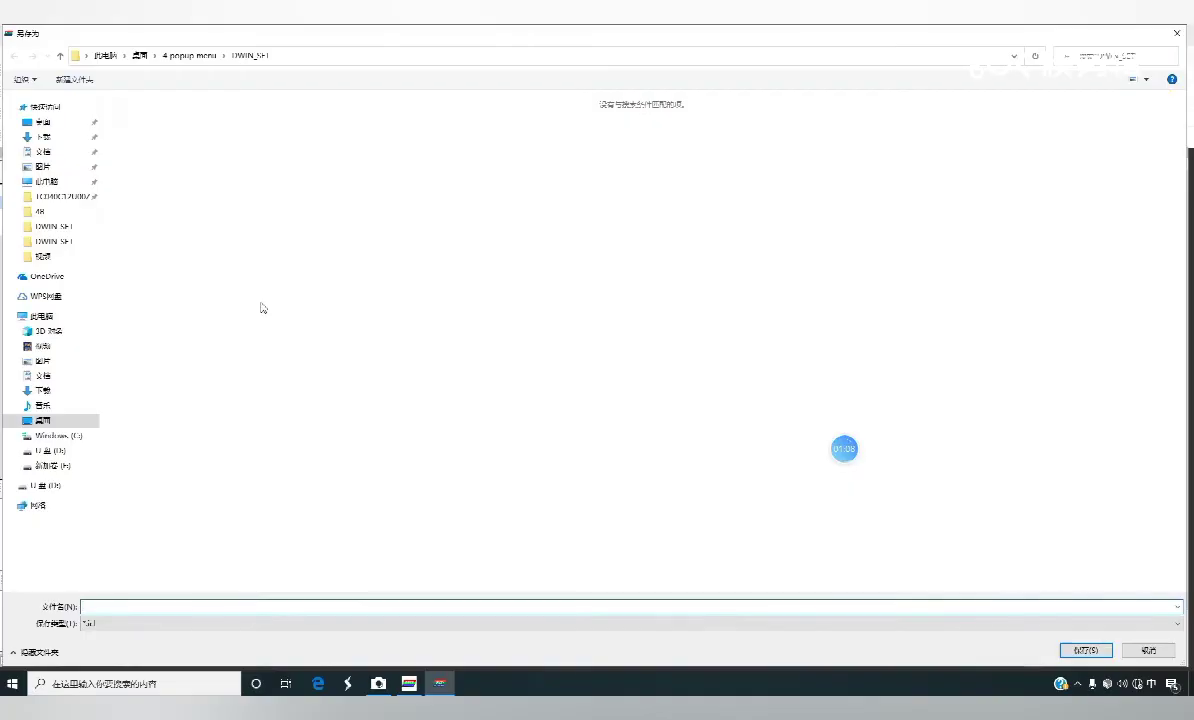
Save the library as 32.icl in the DWIN_SET folder and close the creator
click(192, 56)
double_click(172, 126)
text(32)
click(1085, 652)
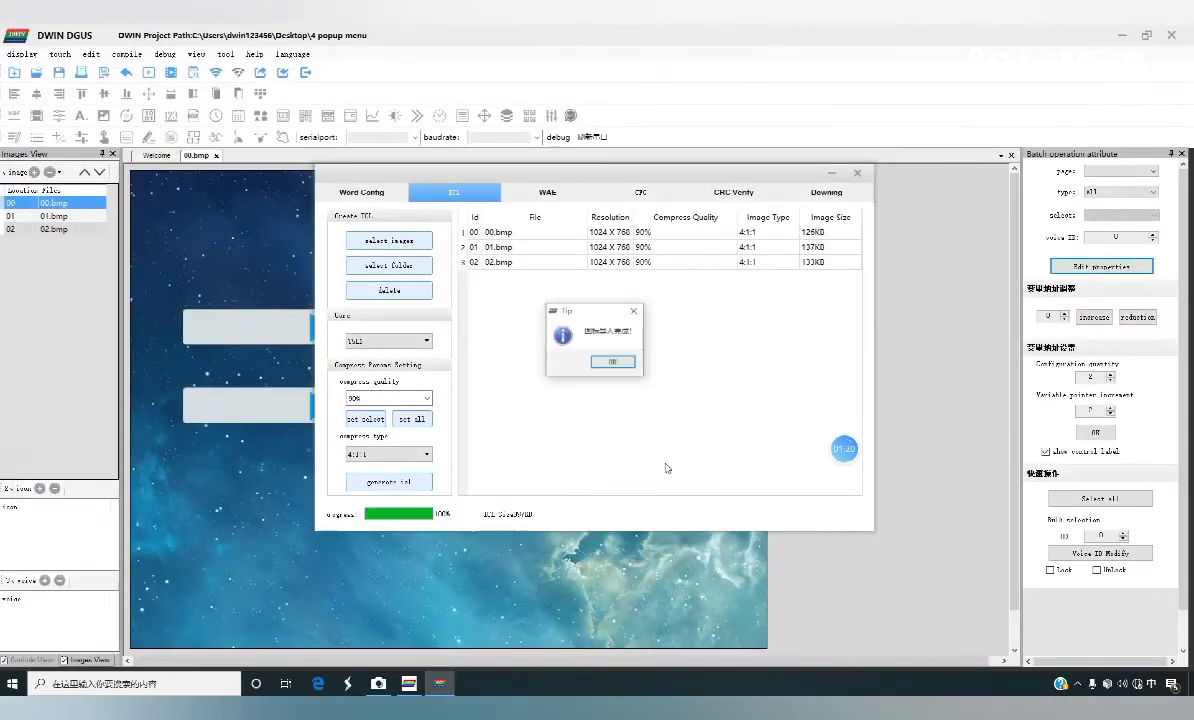
click(611, 366)
click(857, 172)
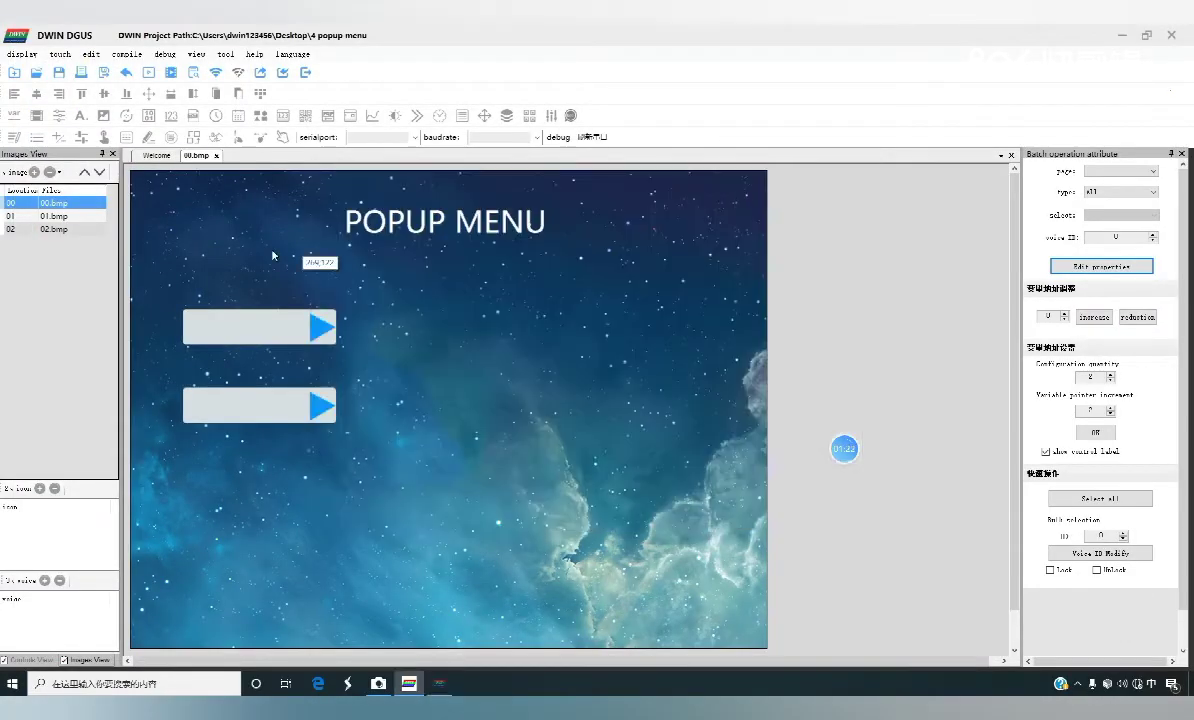
click(226, 54)
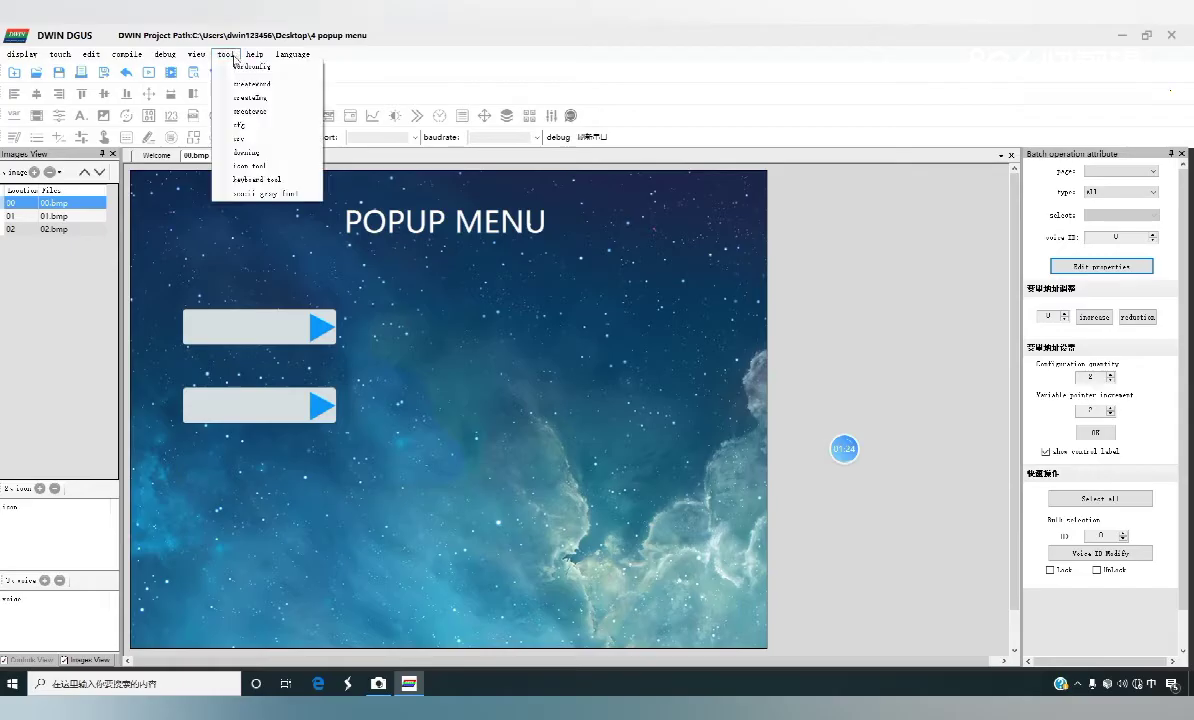
Load the seven button images from the 48 folder into the icon library creator
click(282, 104)
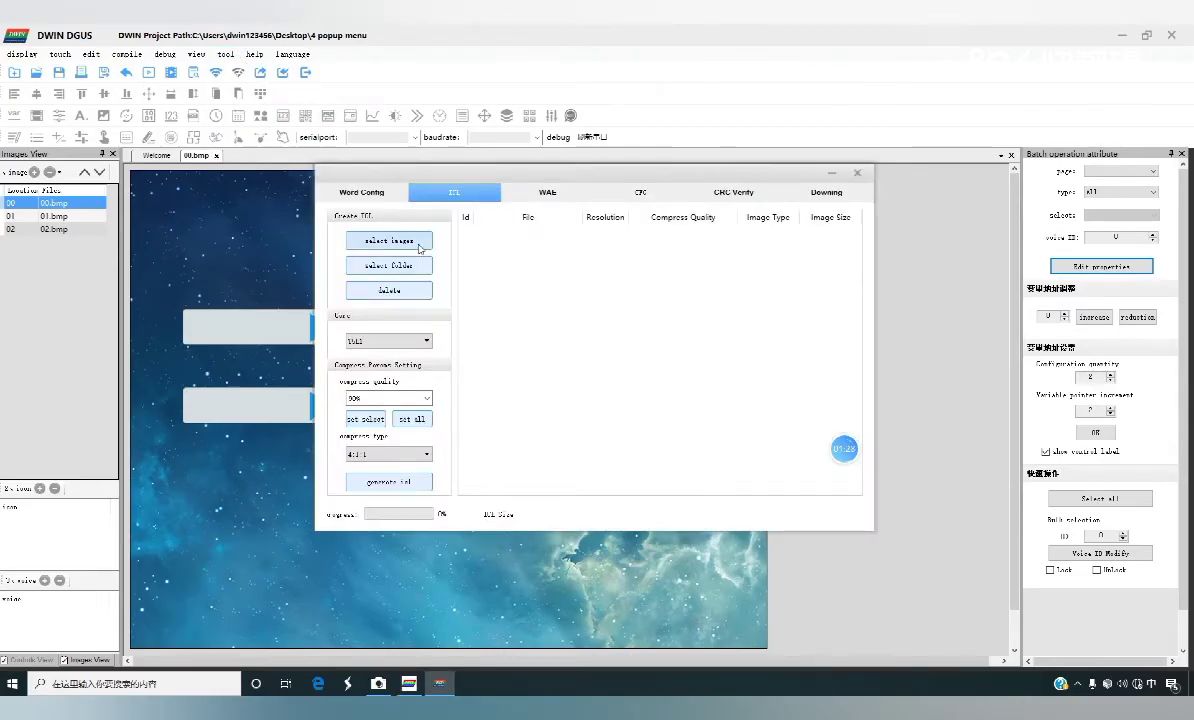
click(400, 238)
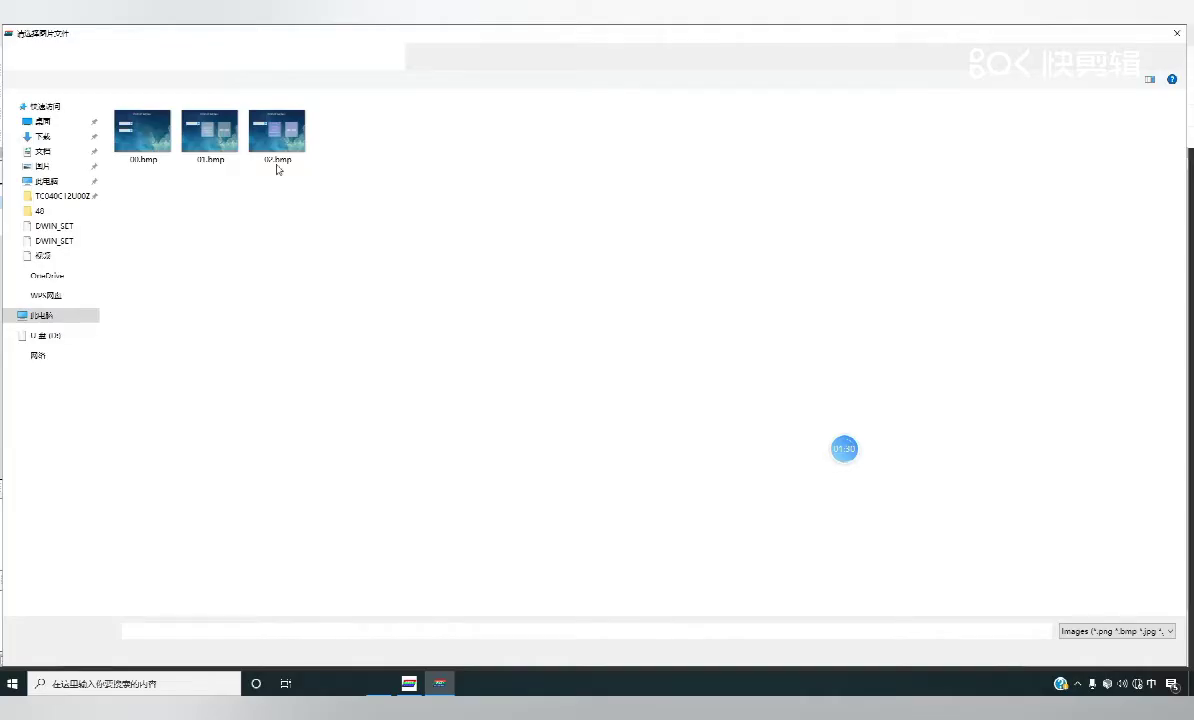
click(200, 56)
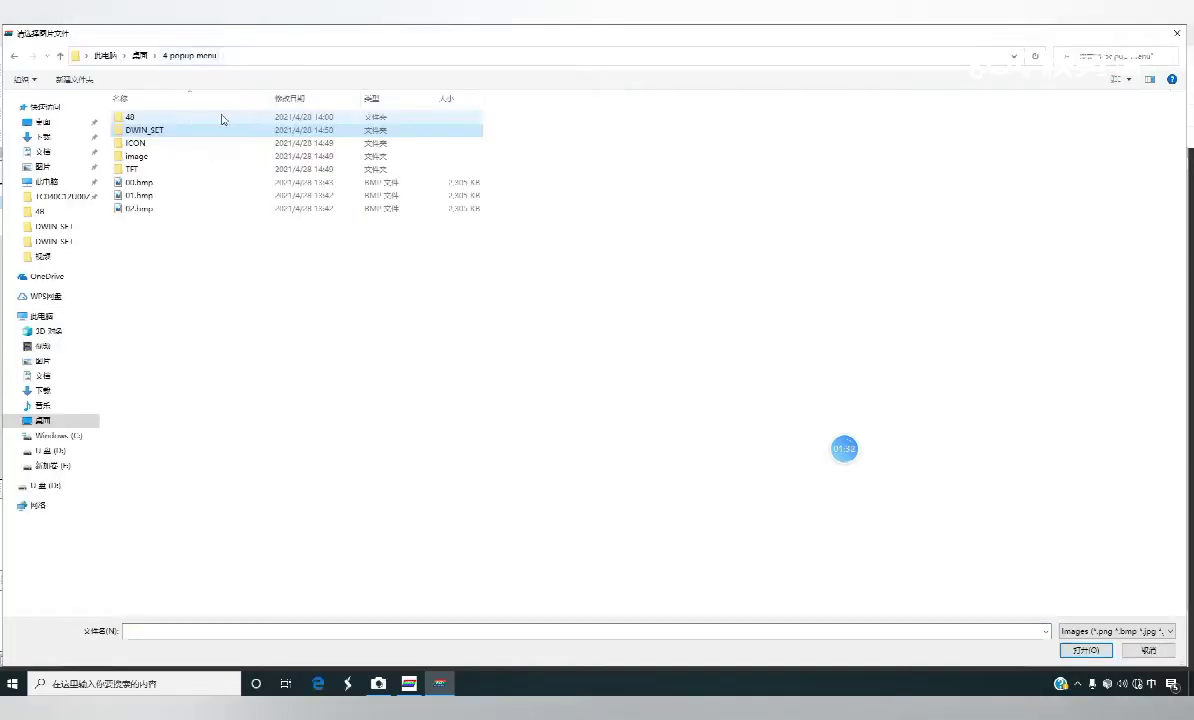
double_click(179, 122)
drag(565, 195, 140, 150)
click(1085, 650)
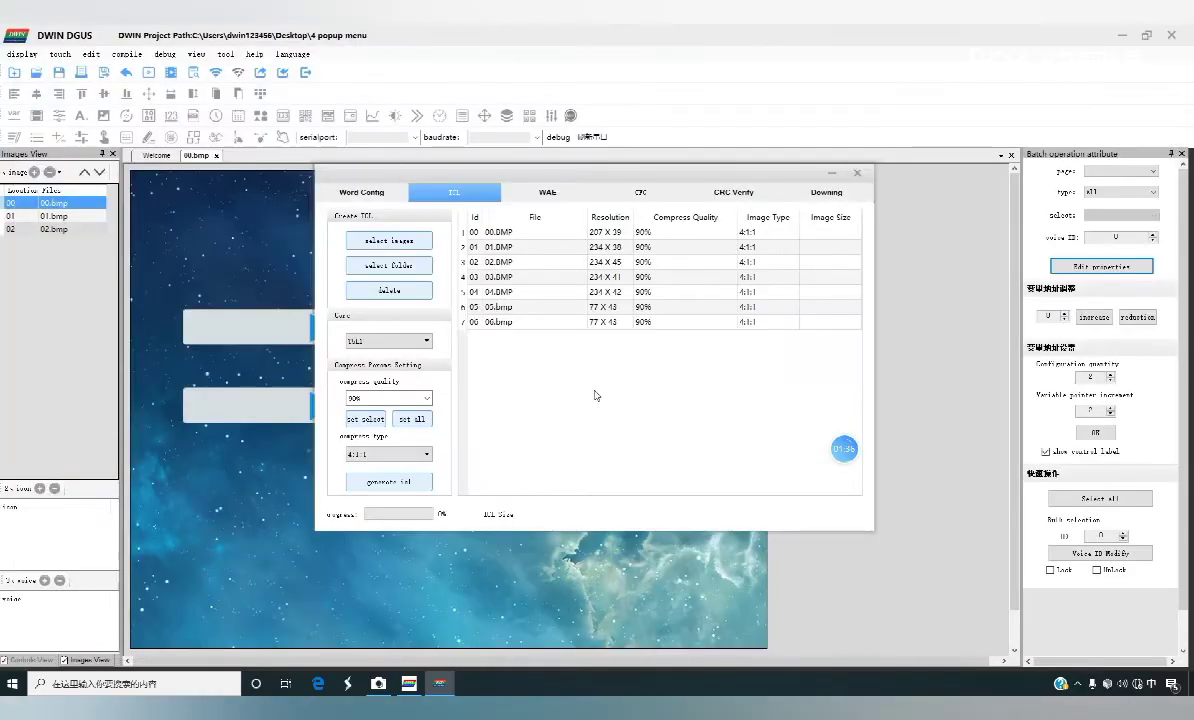
Generate the button library as 48.icl in DWIN_SET and close the tool
click(411, 482)
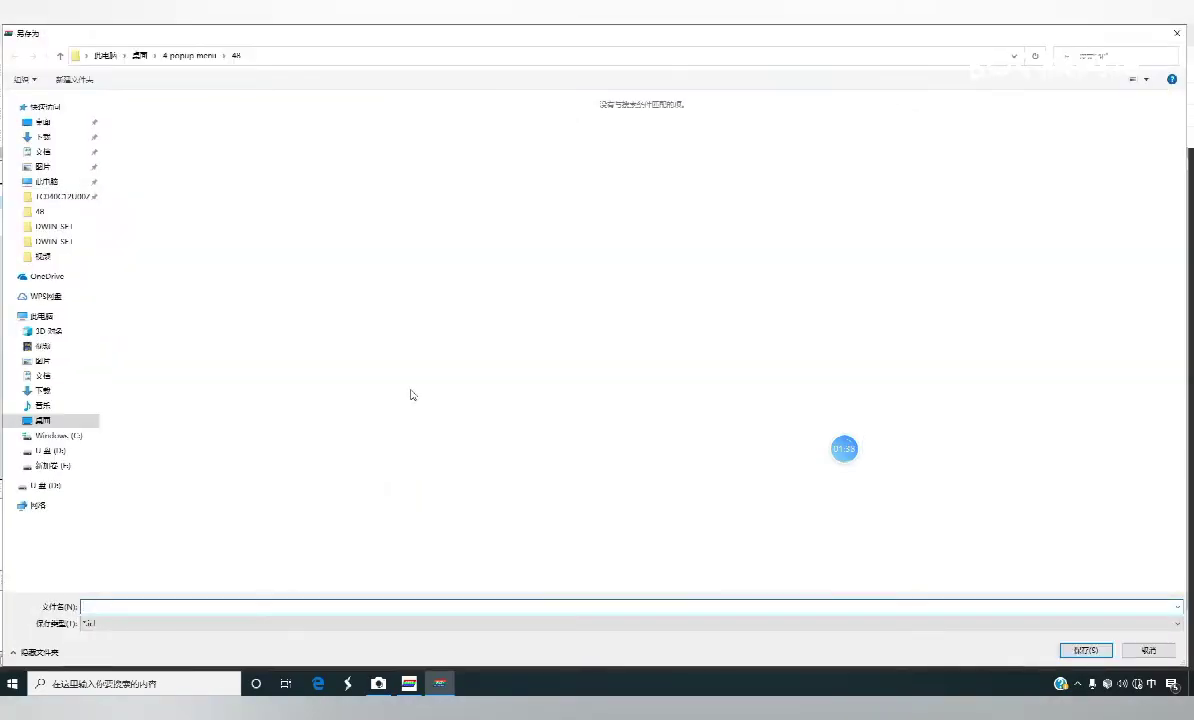
click(187, 55)
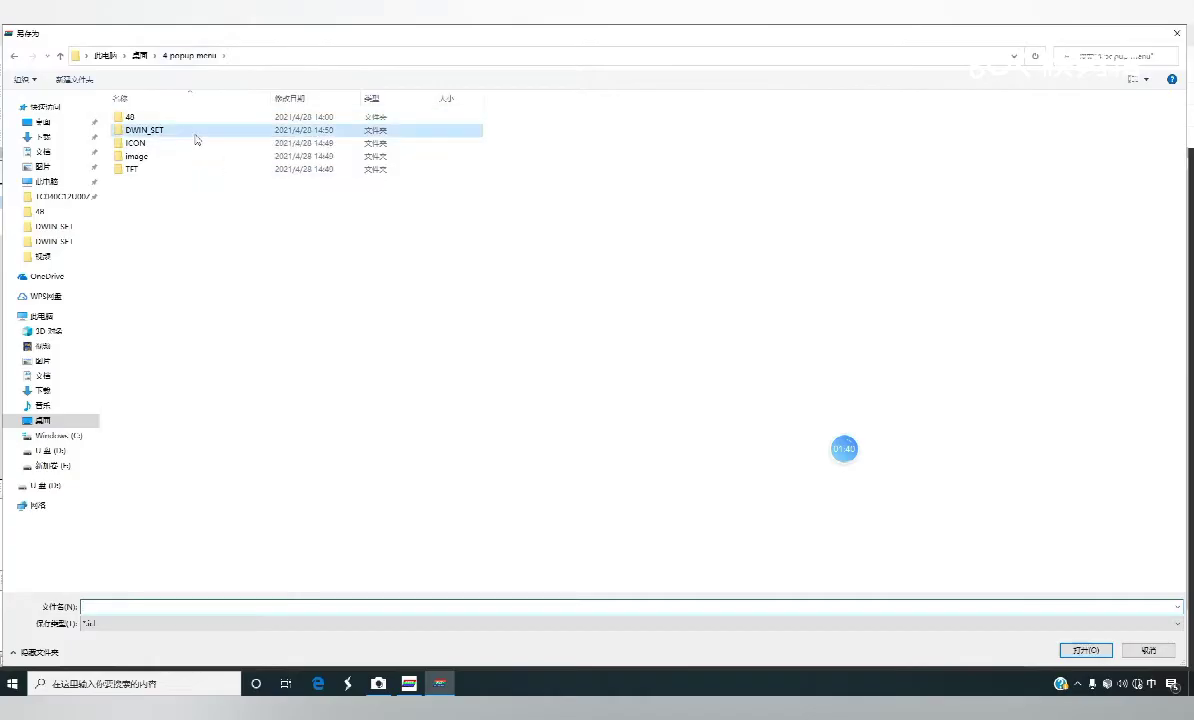
double_click(184, 126)
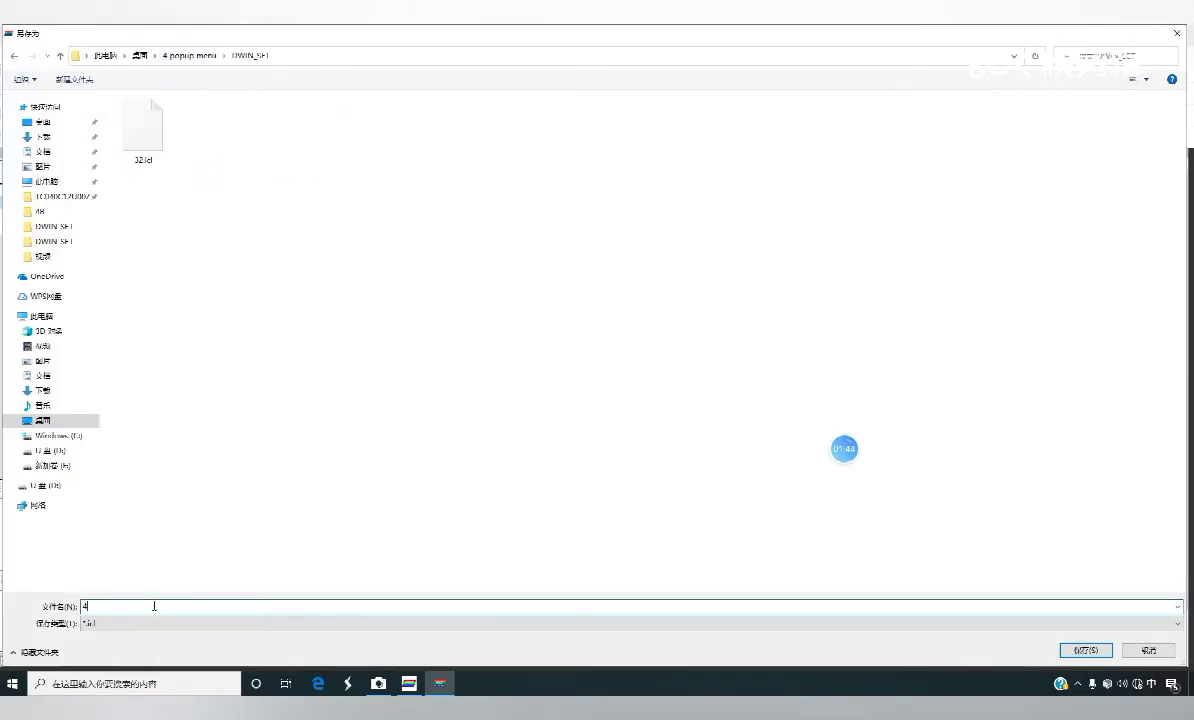
click(1085, 650)
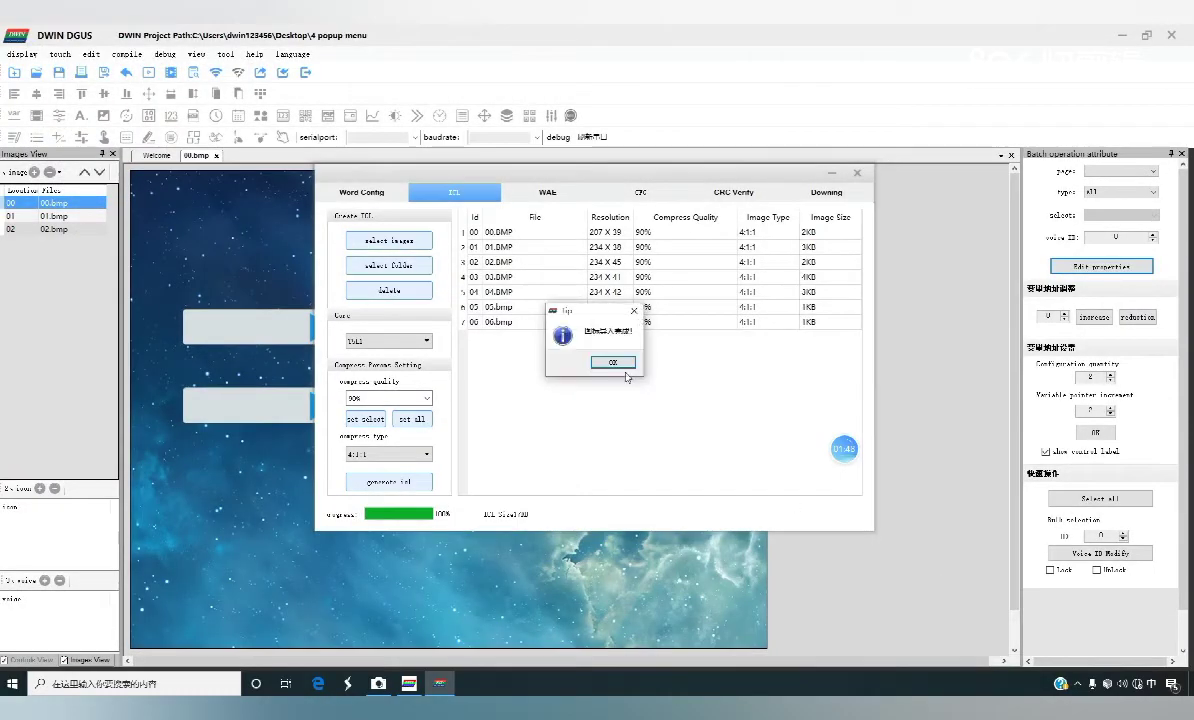
click(616, 362)
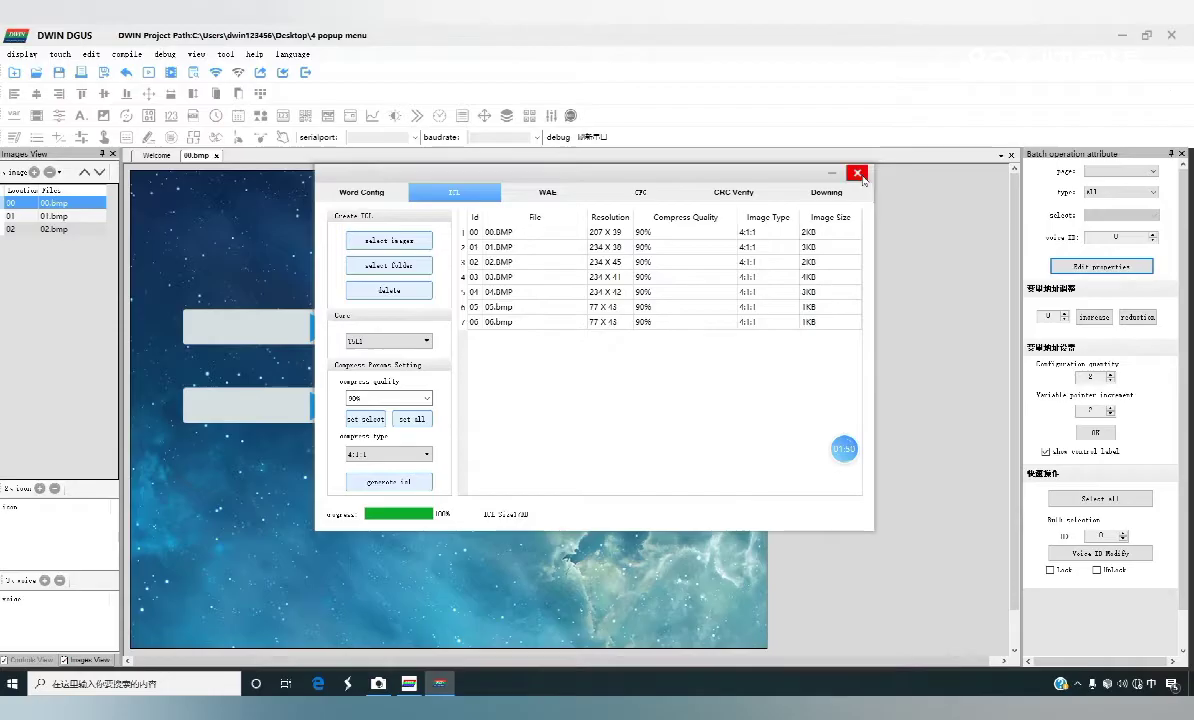
click(857, 173)
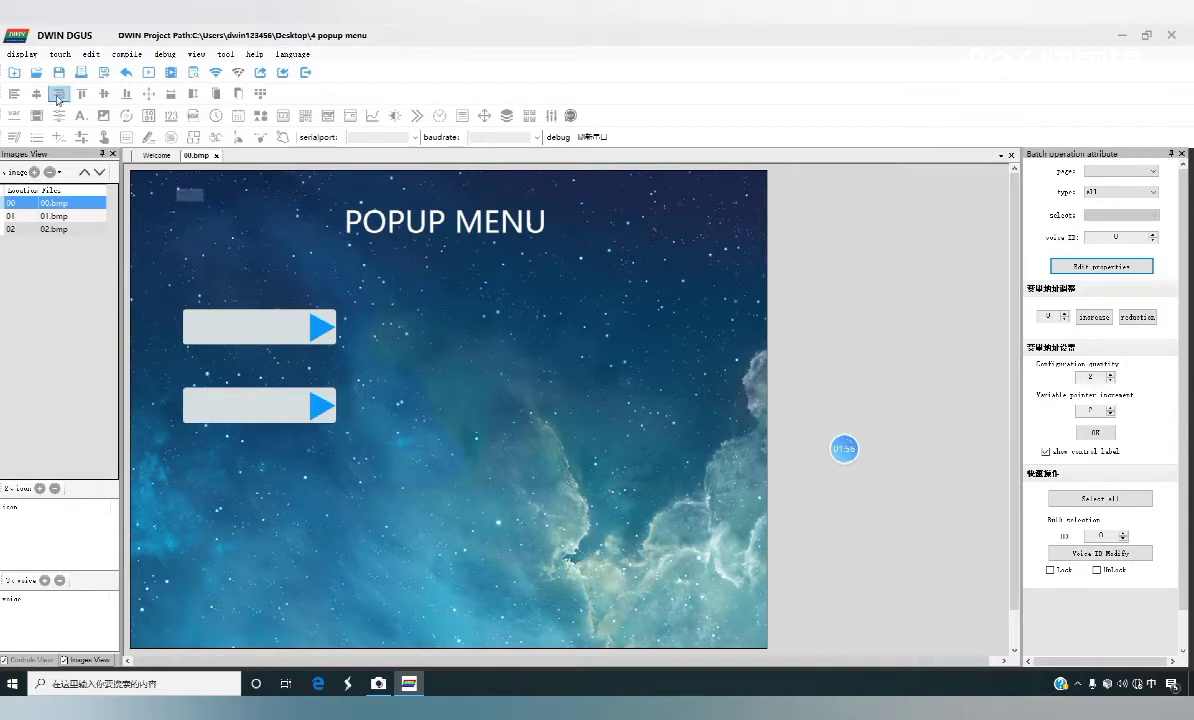
Draw a popupmenu touch area over the first grey arrow button and widen its properties panel
click(68, 56)
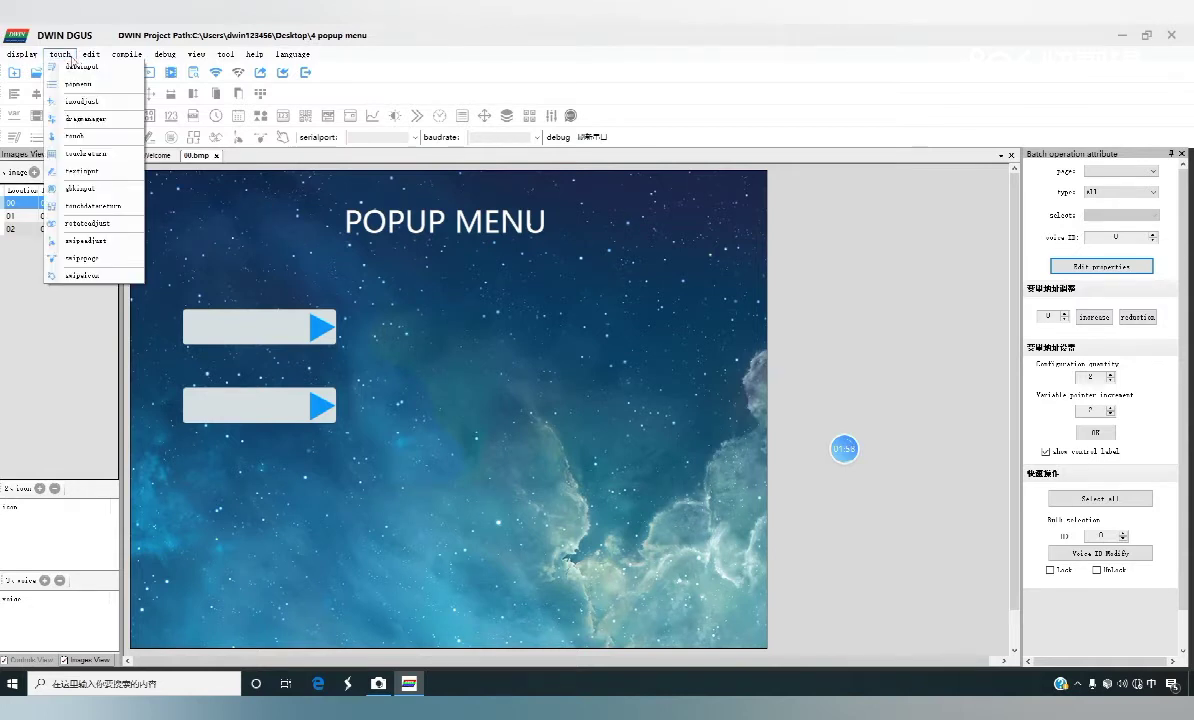
click(100, 87)
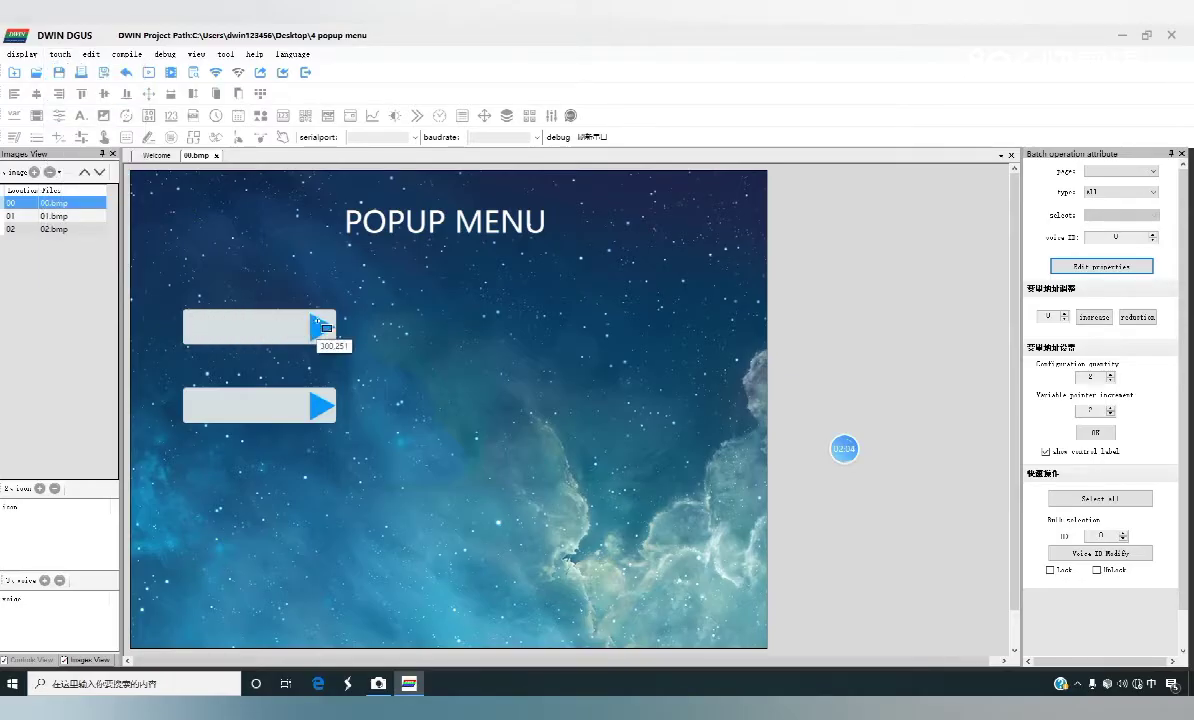
drag(369, 318, 316, 322)
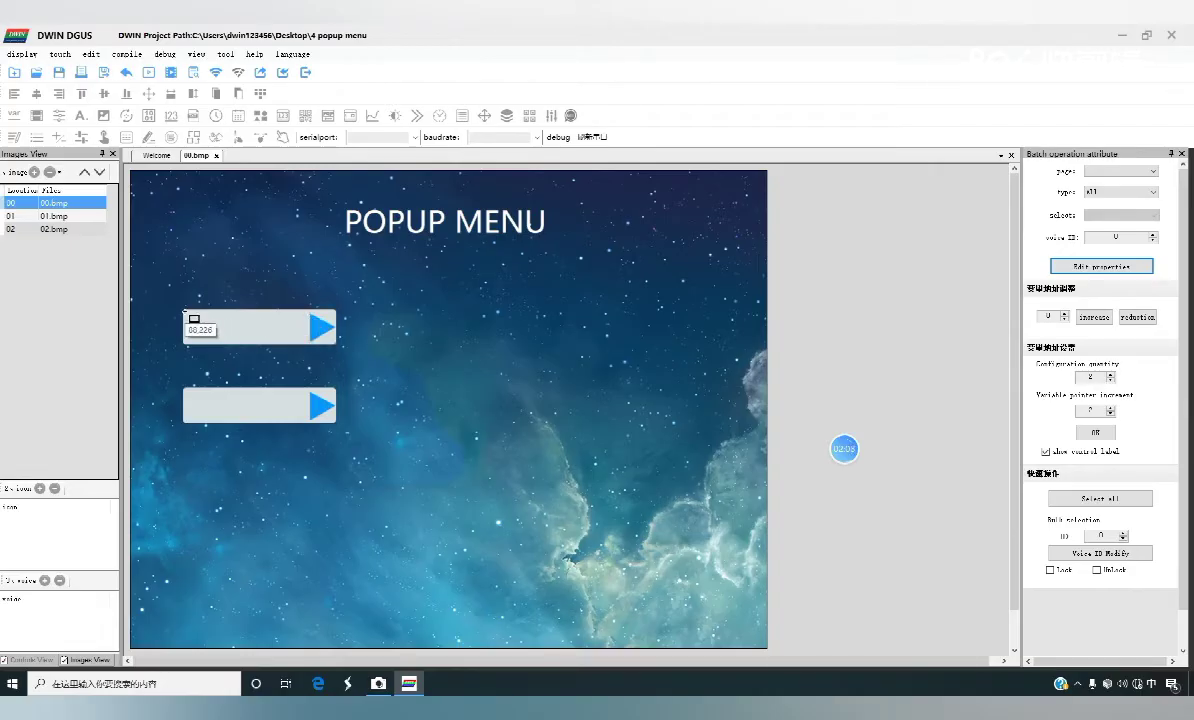
drag(184, 310, 336, 346)
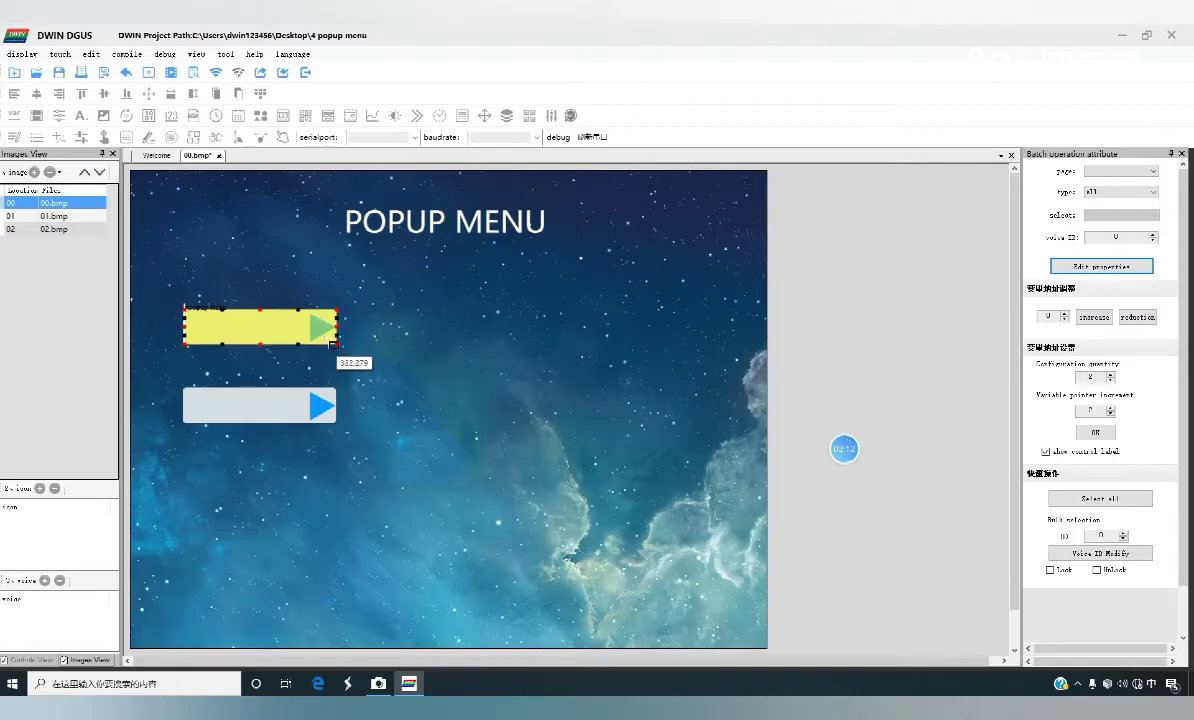
click(333, 342)
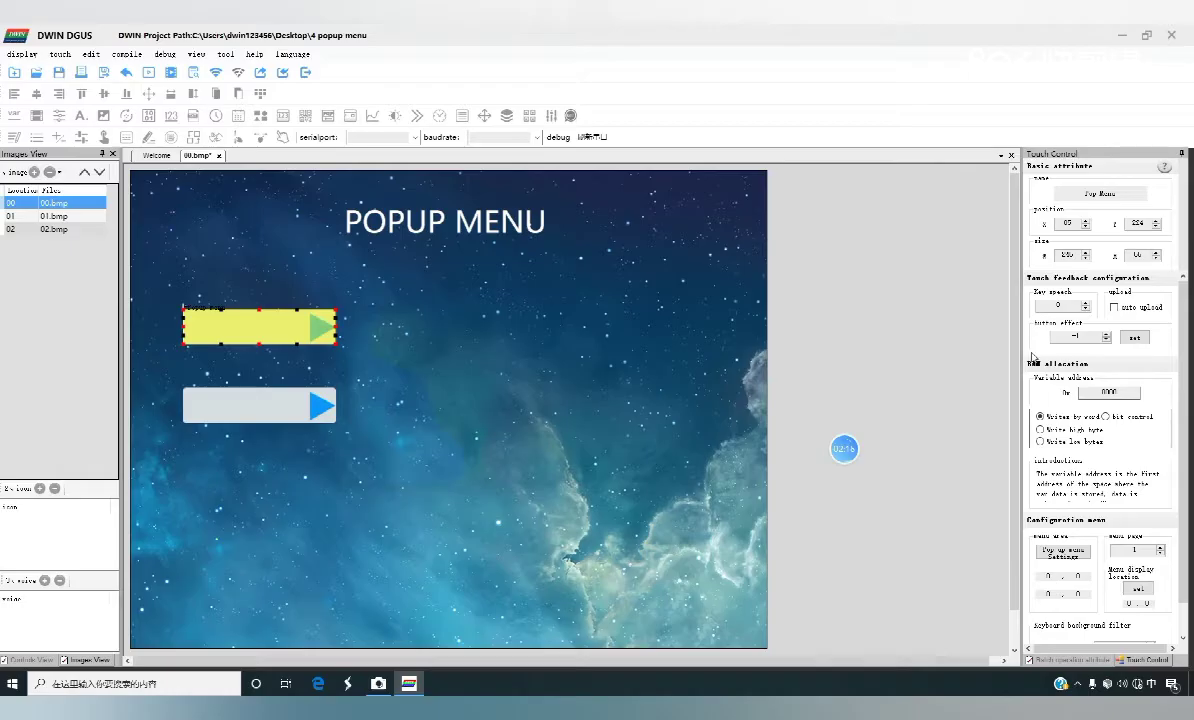
drag(1022, 346, 965, 348)
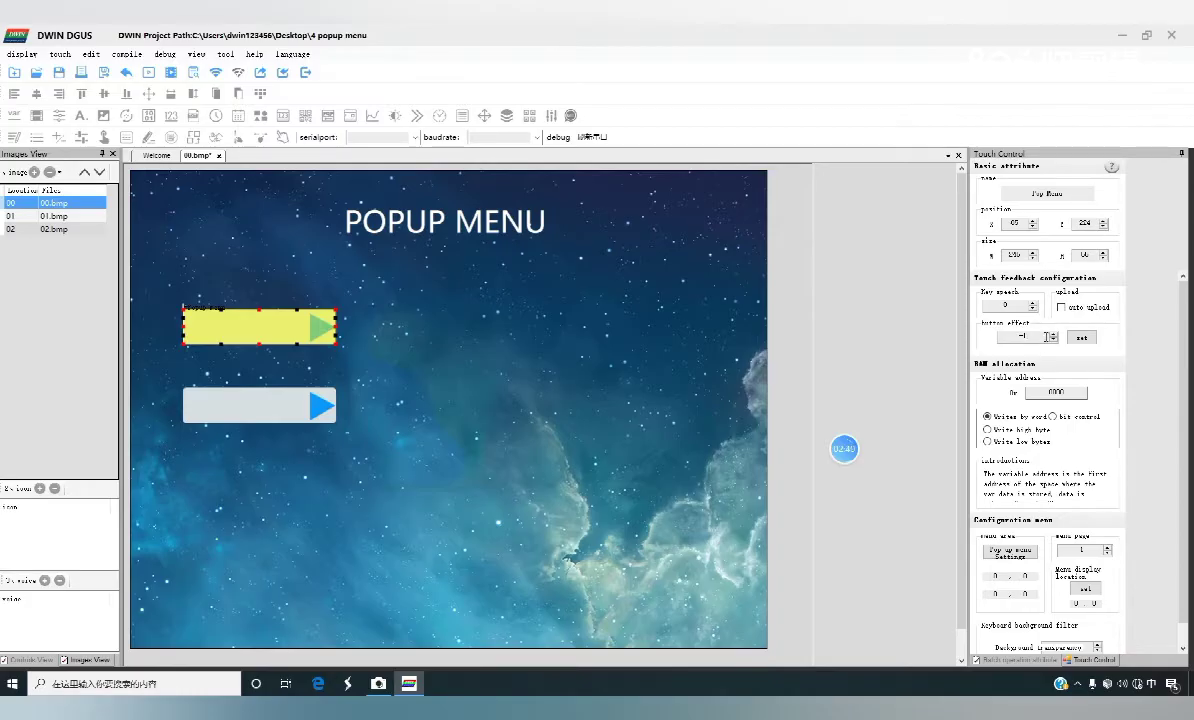
Set the pop-up area's button press effect to image 02.bmp
click(1080, 339)
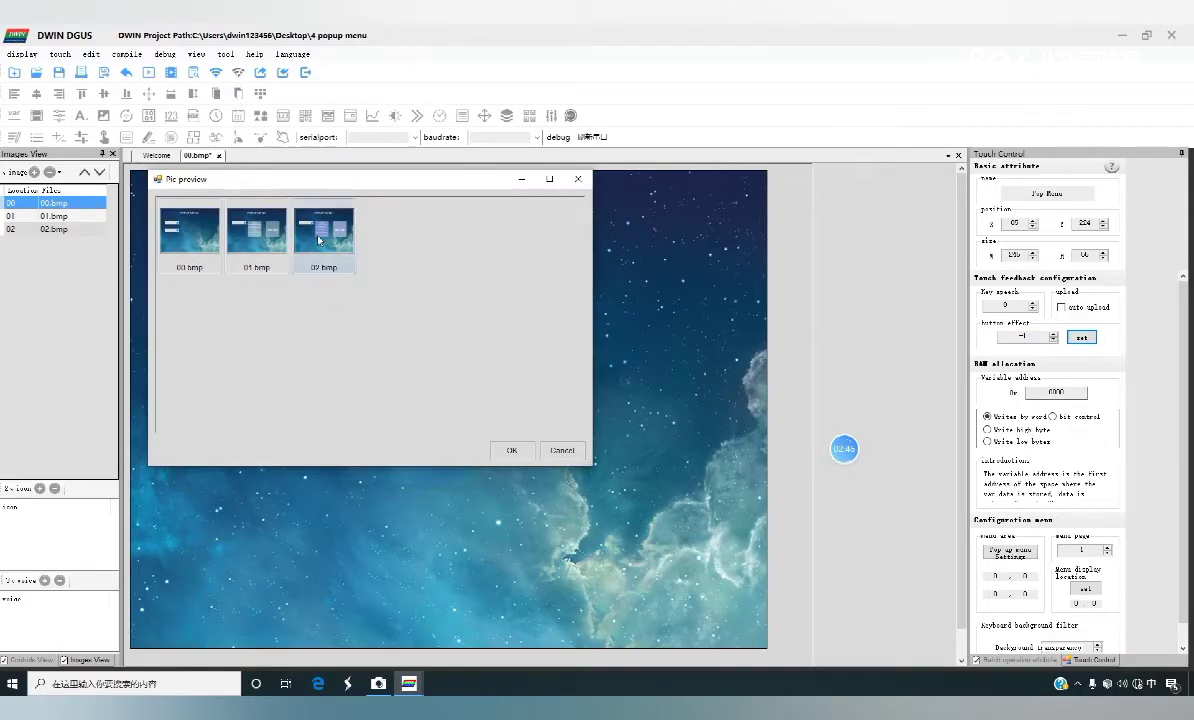
click(327, 240)
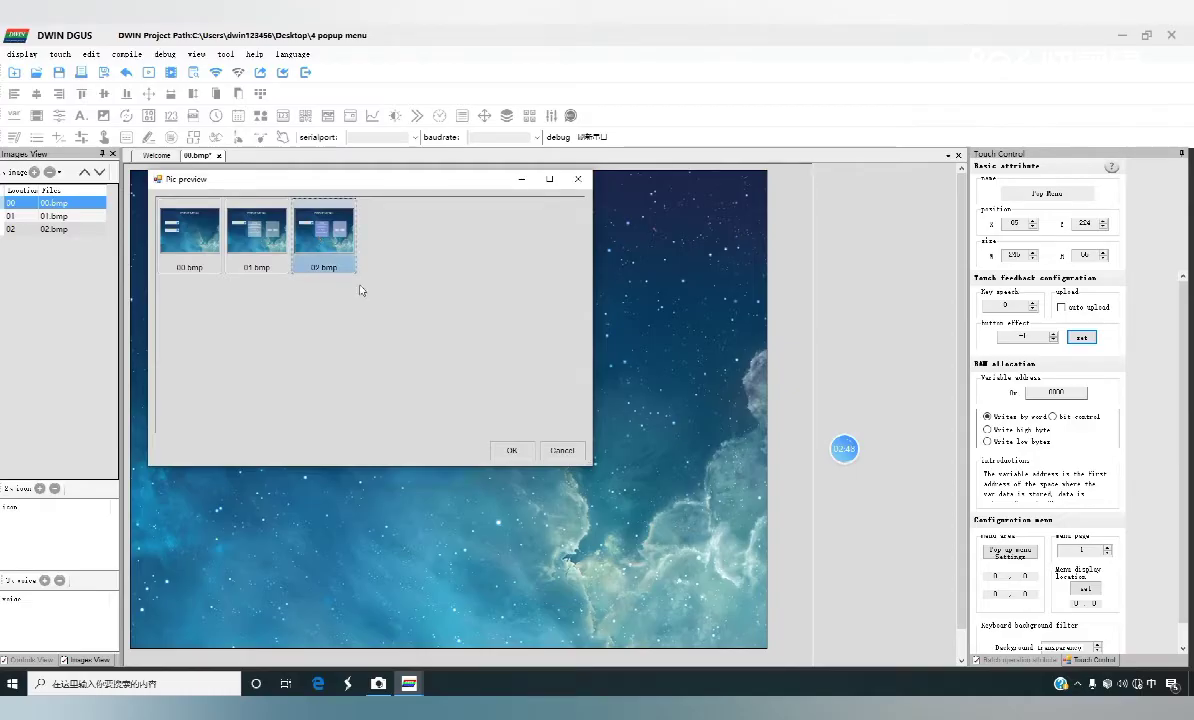
click(512, 451)
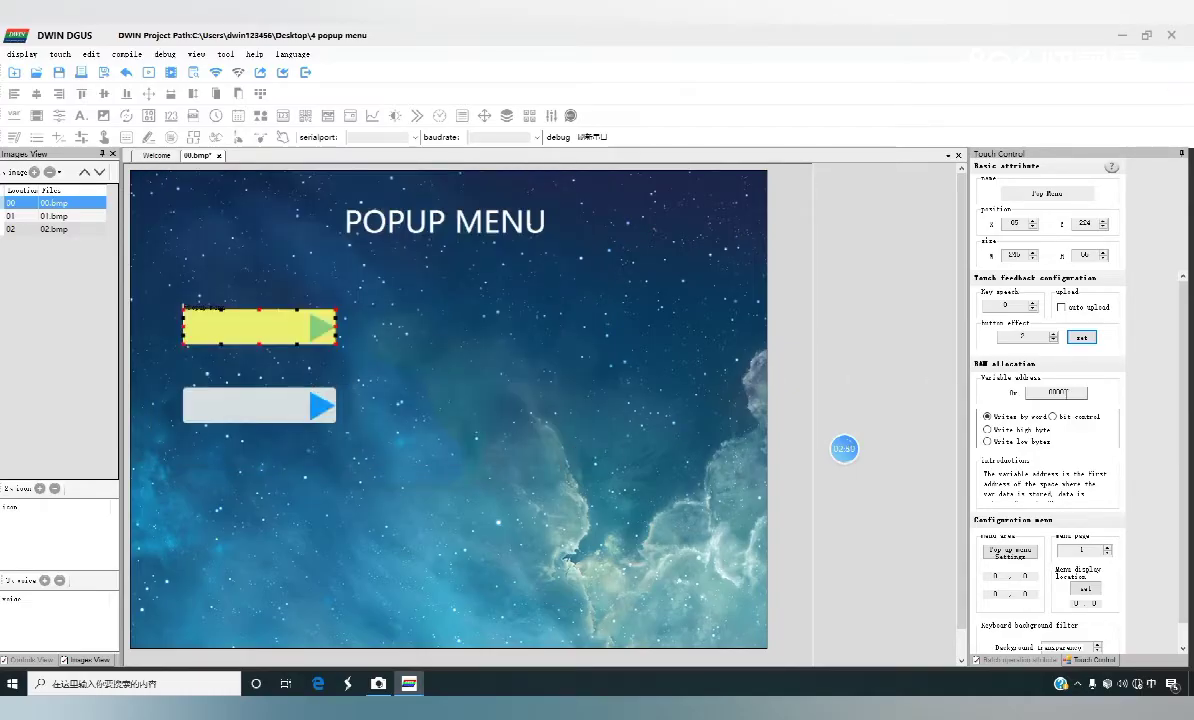
Set the variable address to 1030 and bring up the Pop up menu image chooser
double_click(1072, 397)
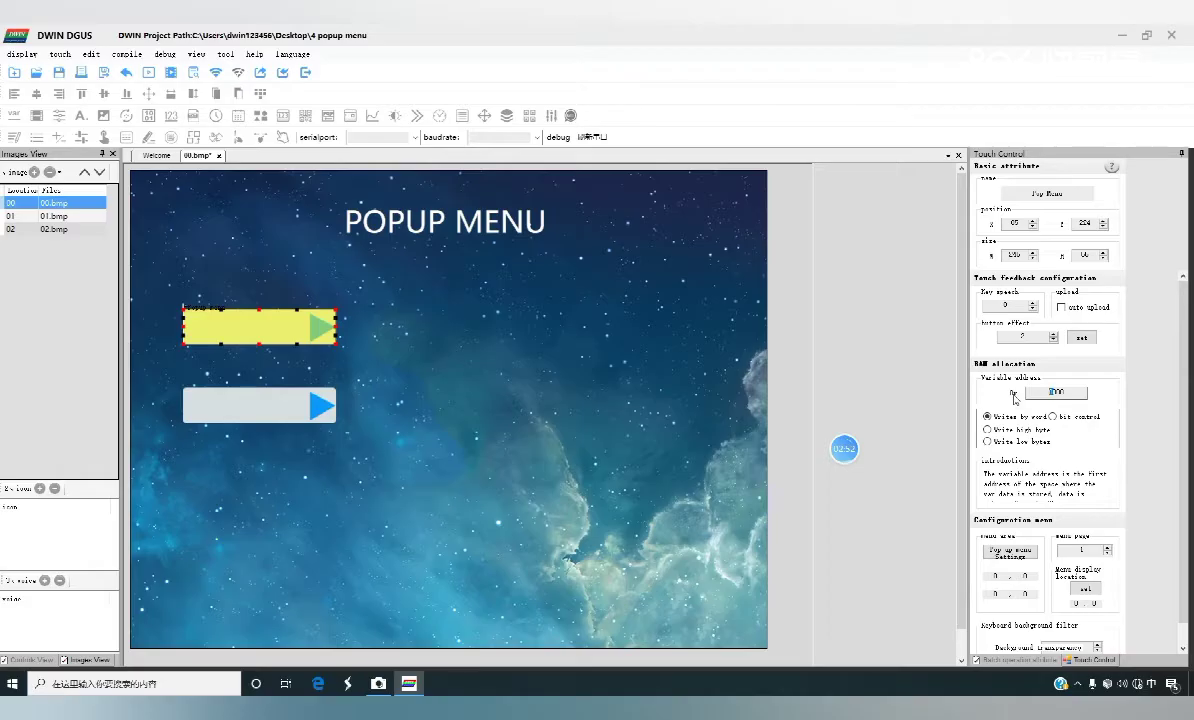
drag(1072, 397, 1027, 398)
text(1030)
scroll(1141, 419, down, 1)
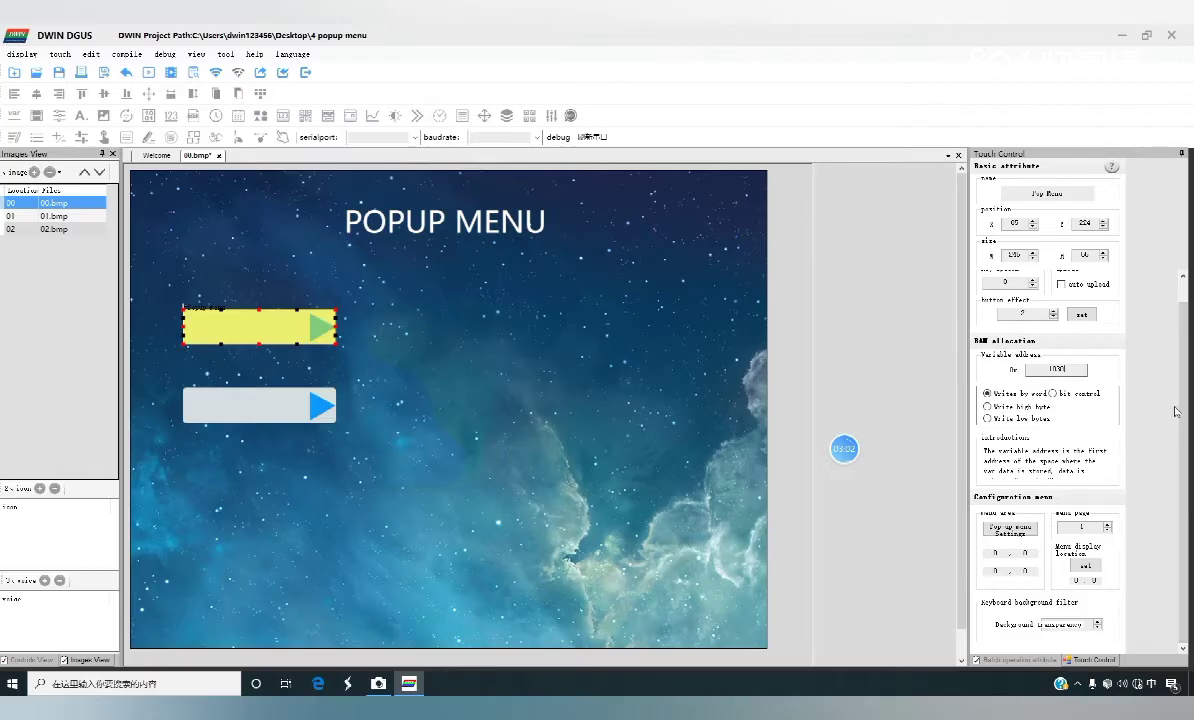
scroll(1100, 330, up, 1)
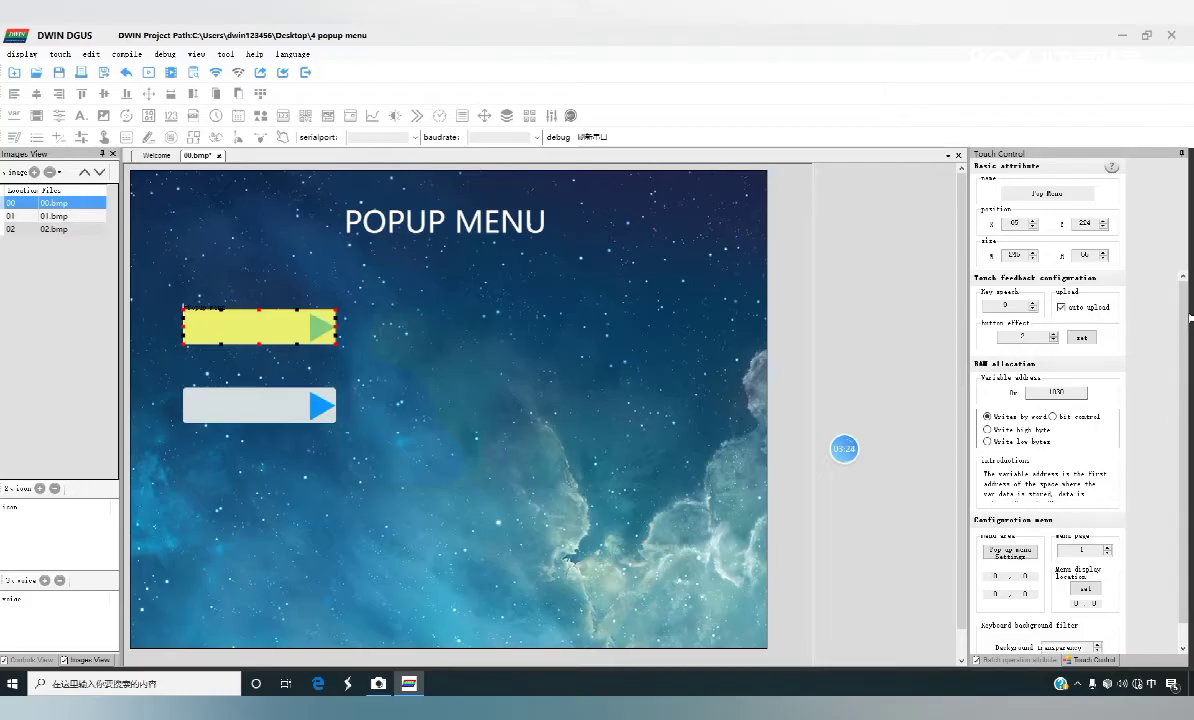
scroll(1103, 335, down, 1)
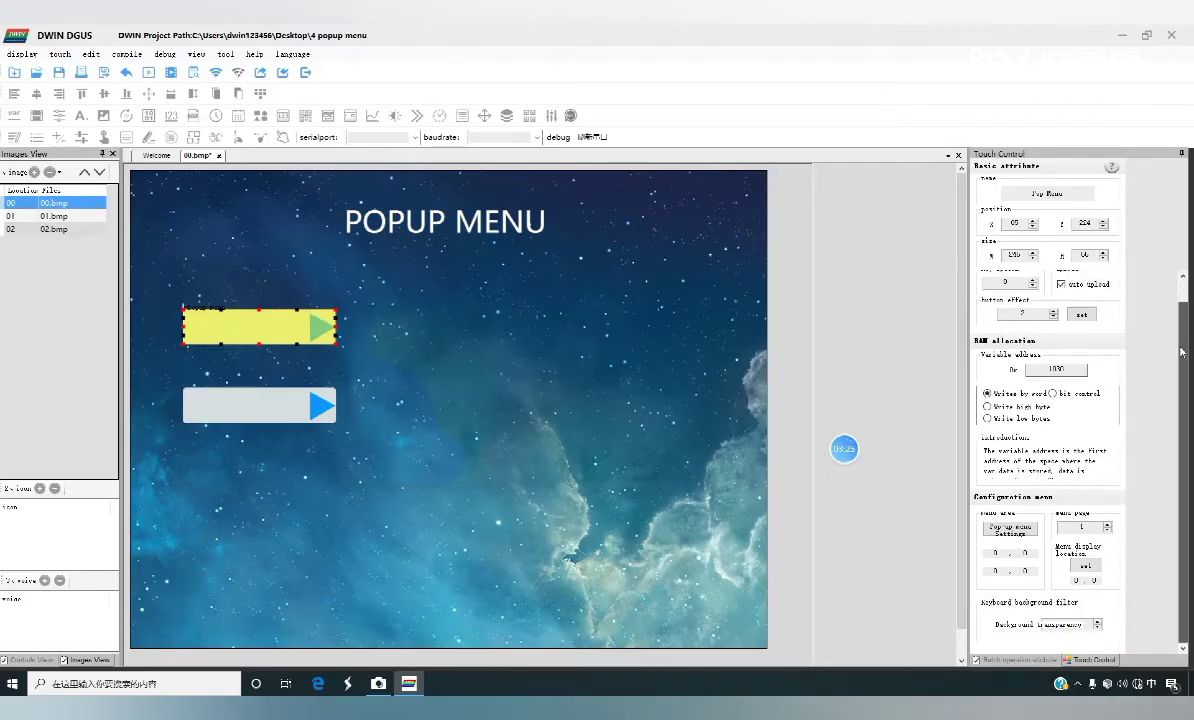
click(1024, 534)
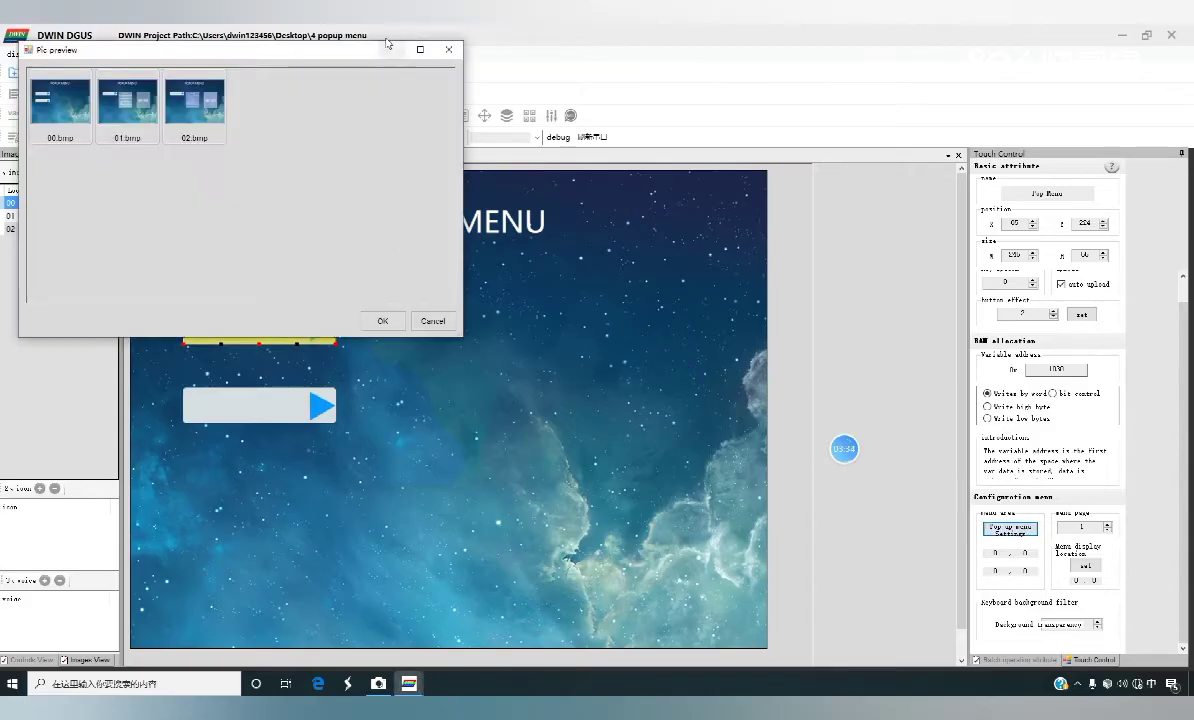
Pick 01.bmp and box its Yes/No panel as the pop-up menu's source area
drag(378, 48, 399, 72)
click(265, 160)
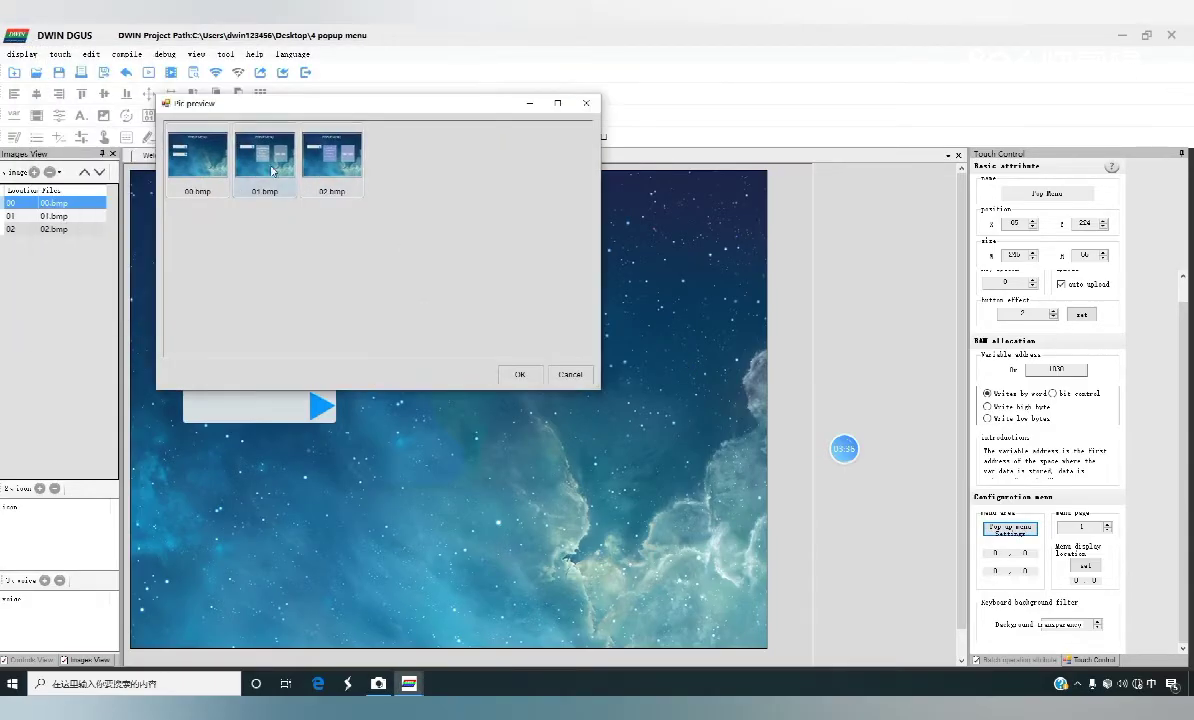
click(519, 376)
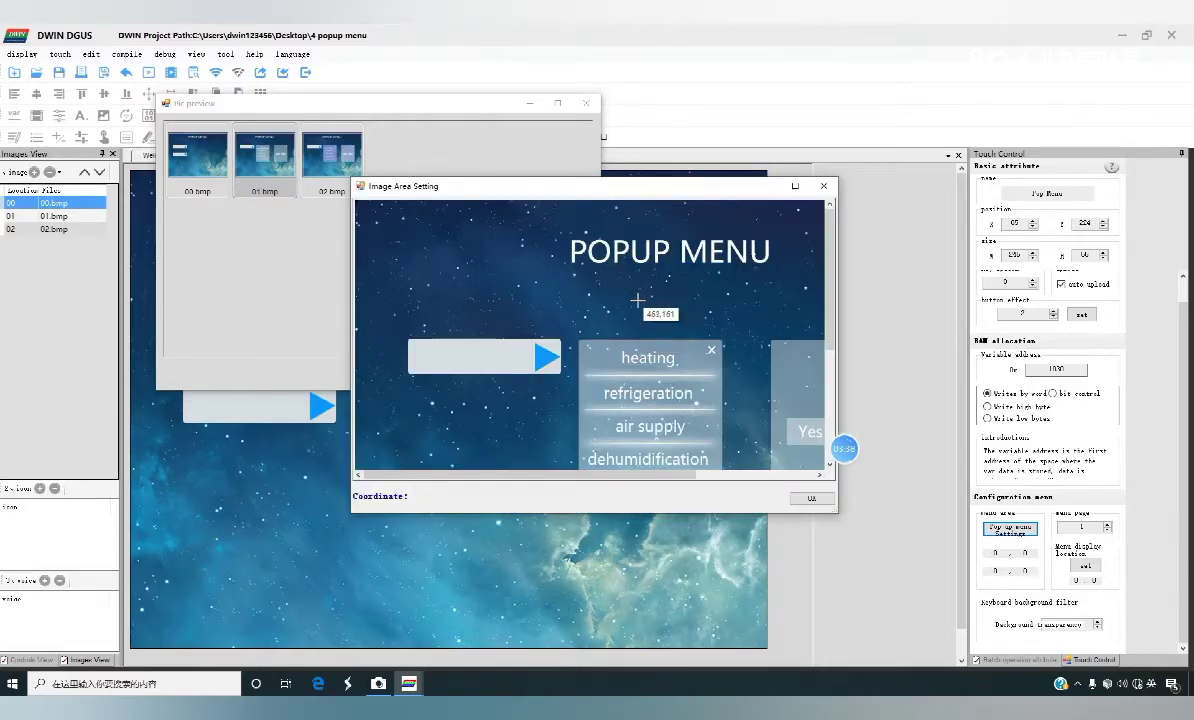
drag(633, 195, 474, 186)
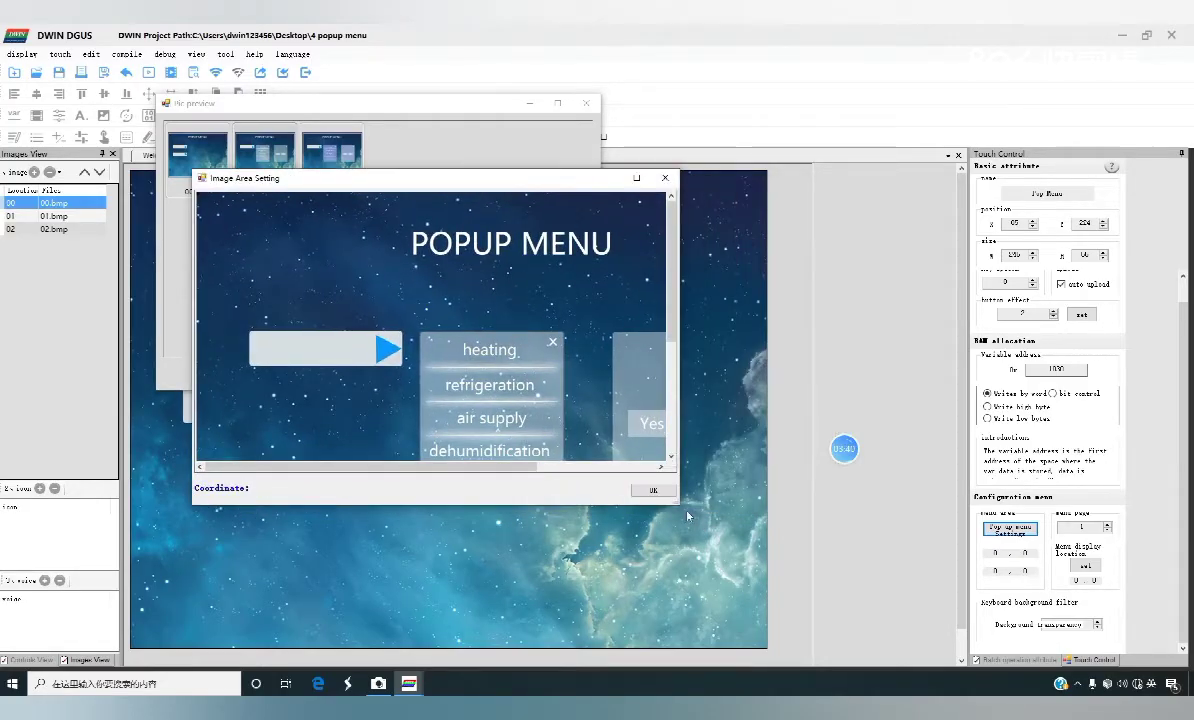
drag(686, 509, 897, 627)
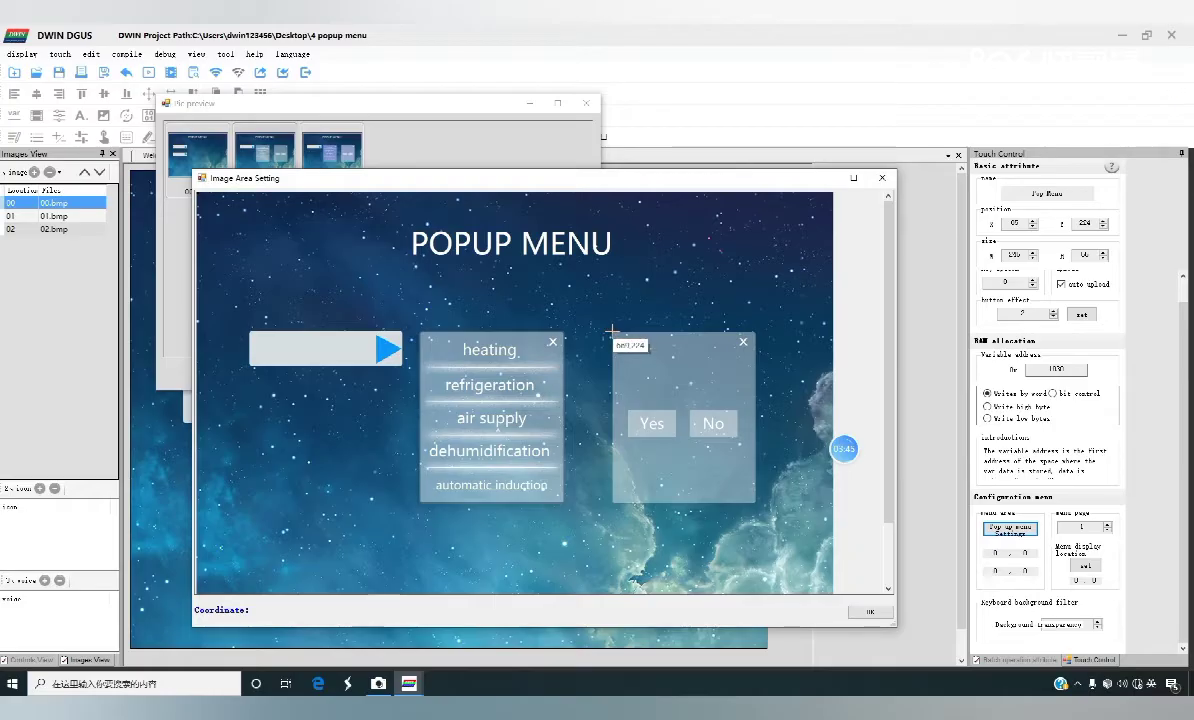
drag(612, 331, 756, 503)
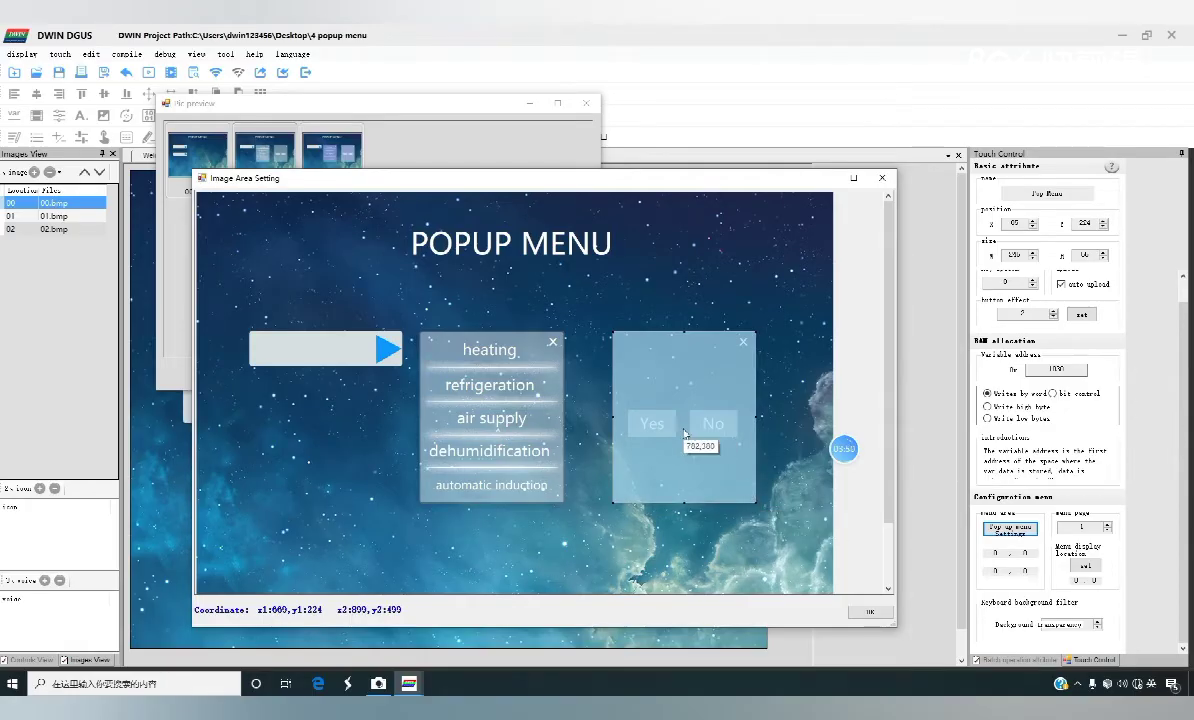
click(868, 611)
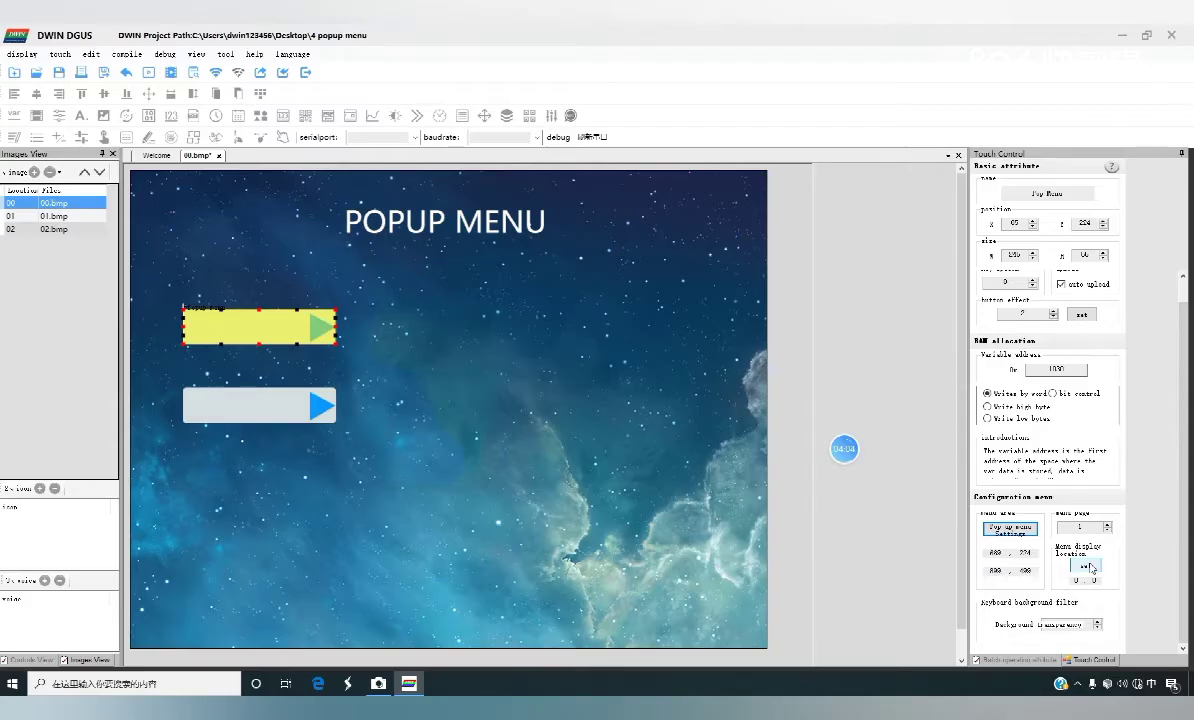
Enter 683 as the menu display location X, keeping Y at 224, and reselect the control
double_click(1025, 551)
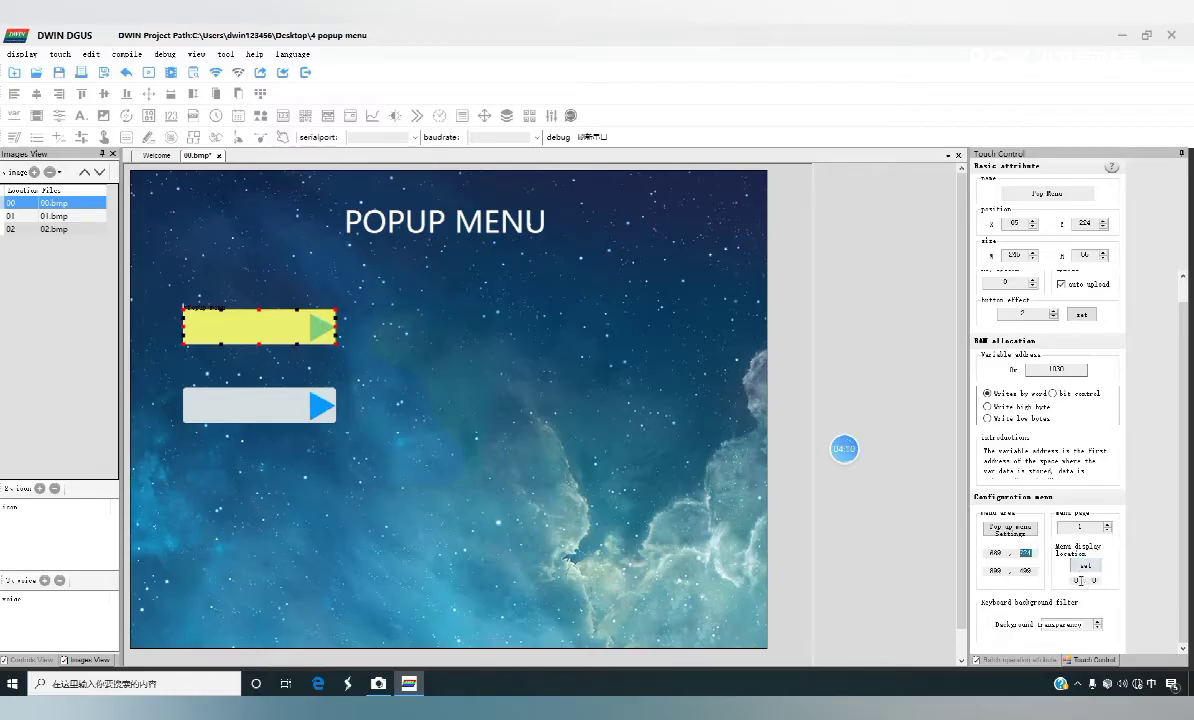
double_click(1078, 580)
text(683)
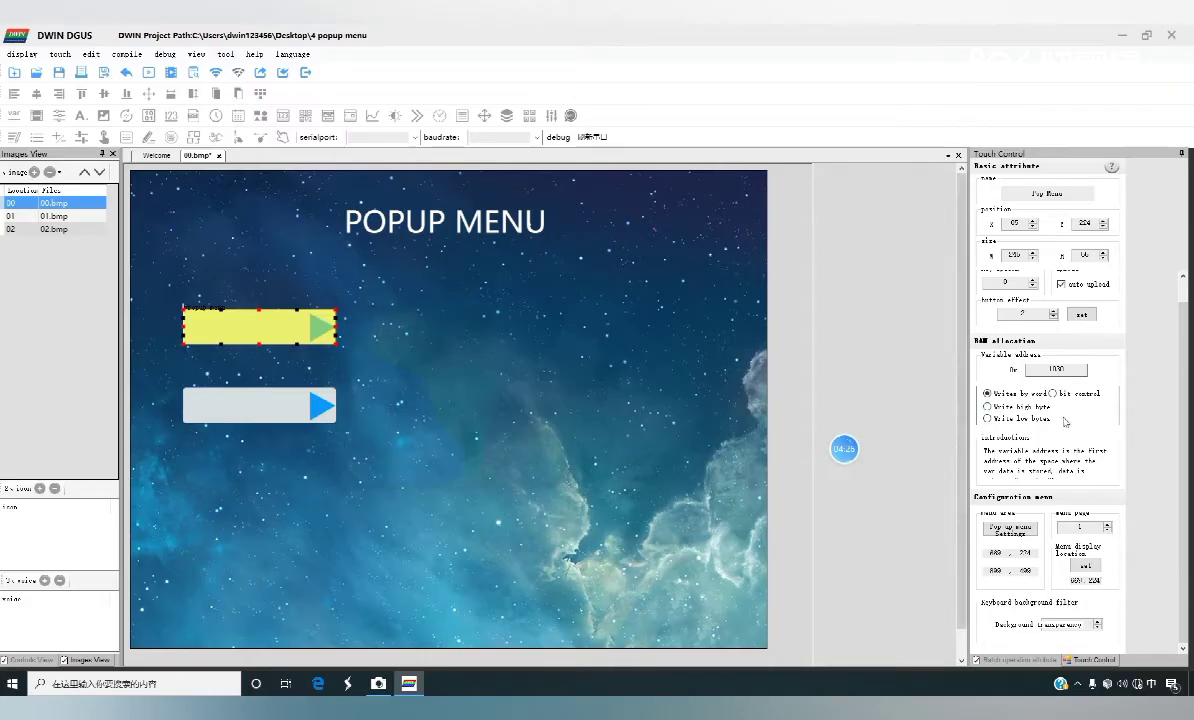
click(281, 350)
click(307, 336)
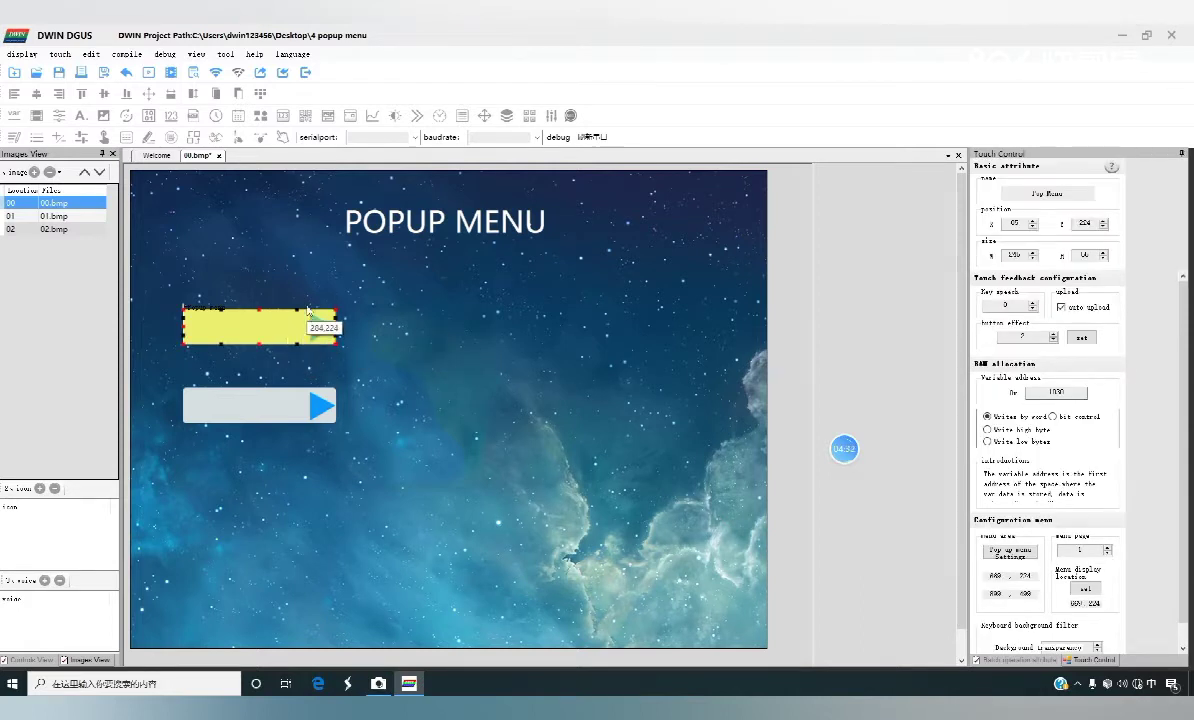
Draw a variable icon display over the first button, enter 30, and choose the 48 icl library
click(15, 115)
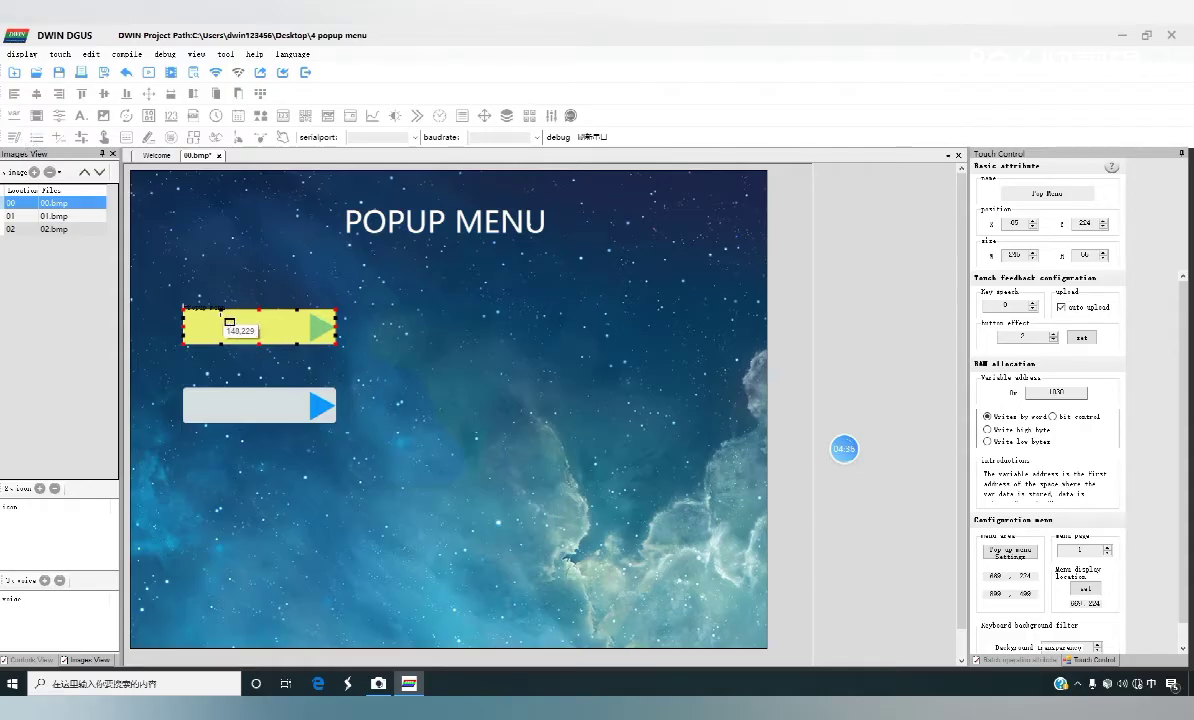
drag(209, 322, 300, 340)
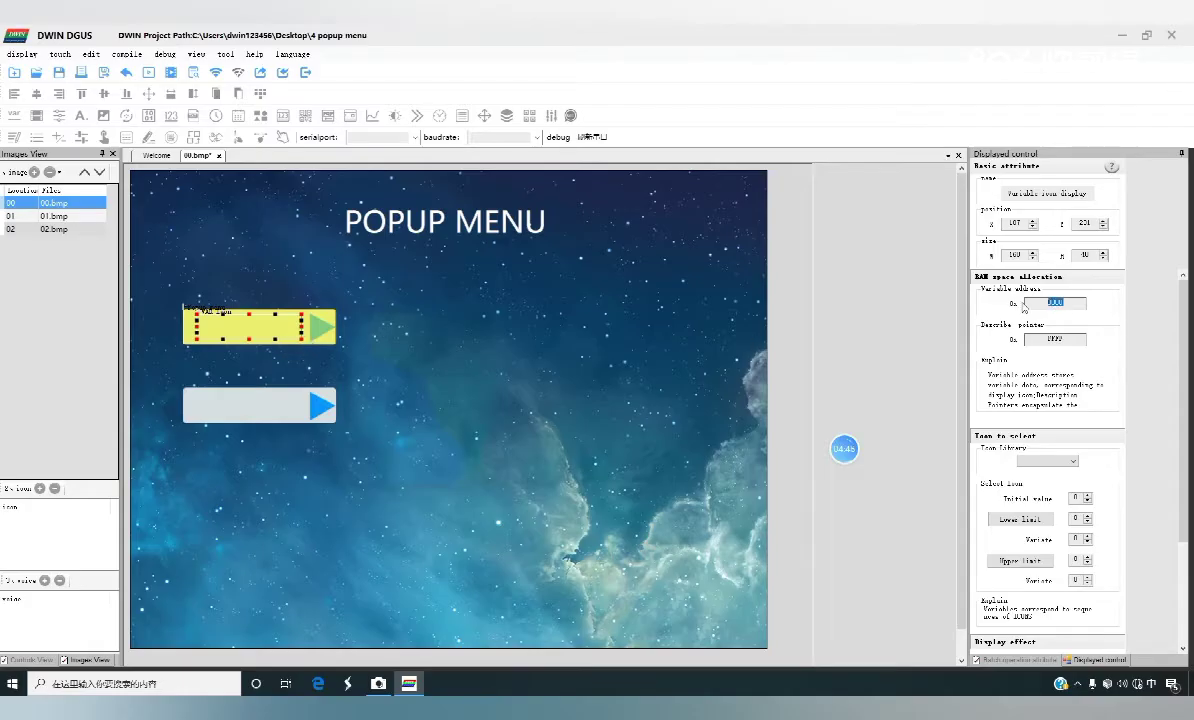
text(30)
scroll(1176, 369, down, 2)
scroll(1176, 369, down, 5)
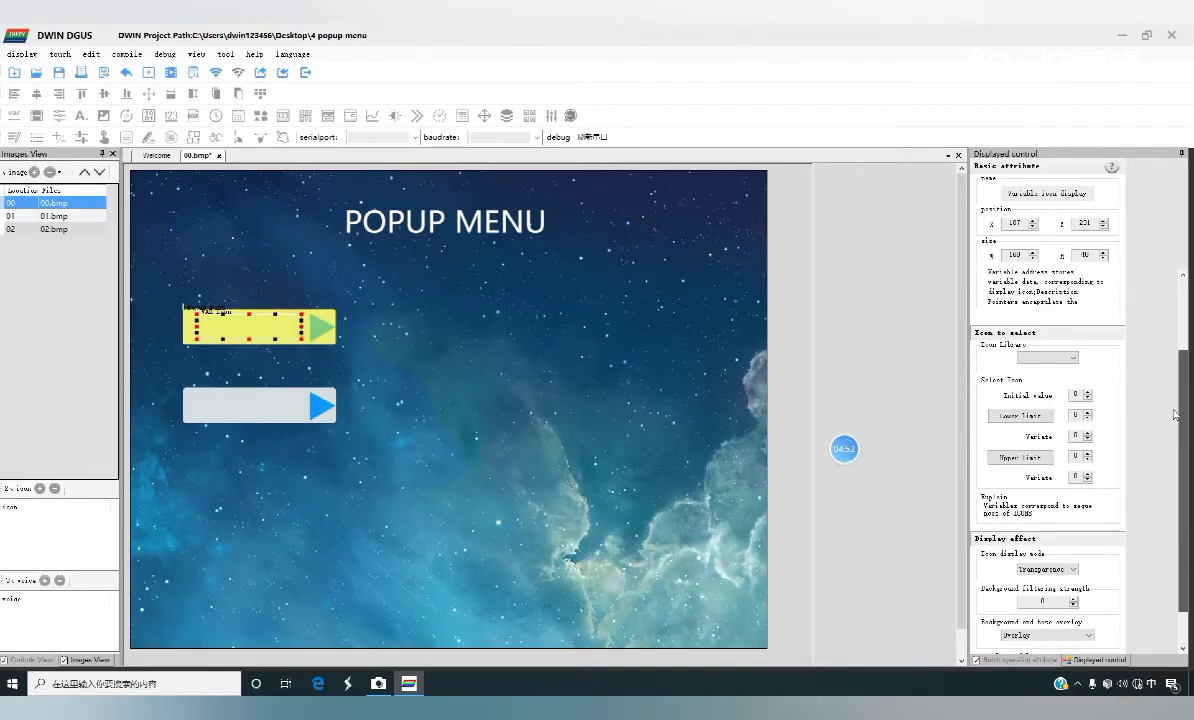
click(1071, 354)
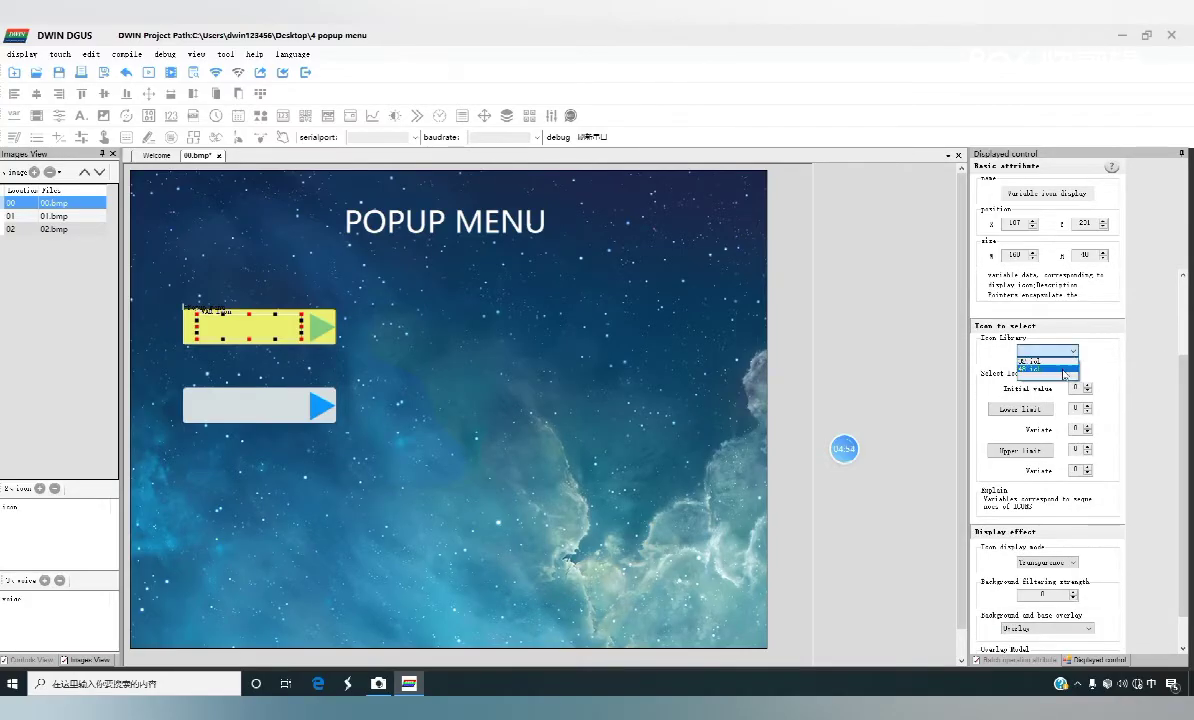
click(1040, 369)
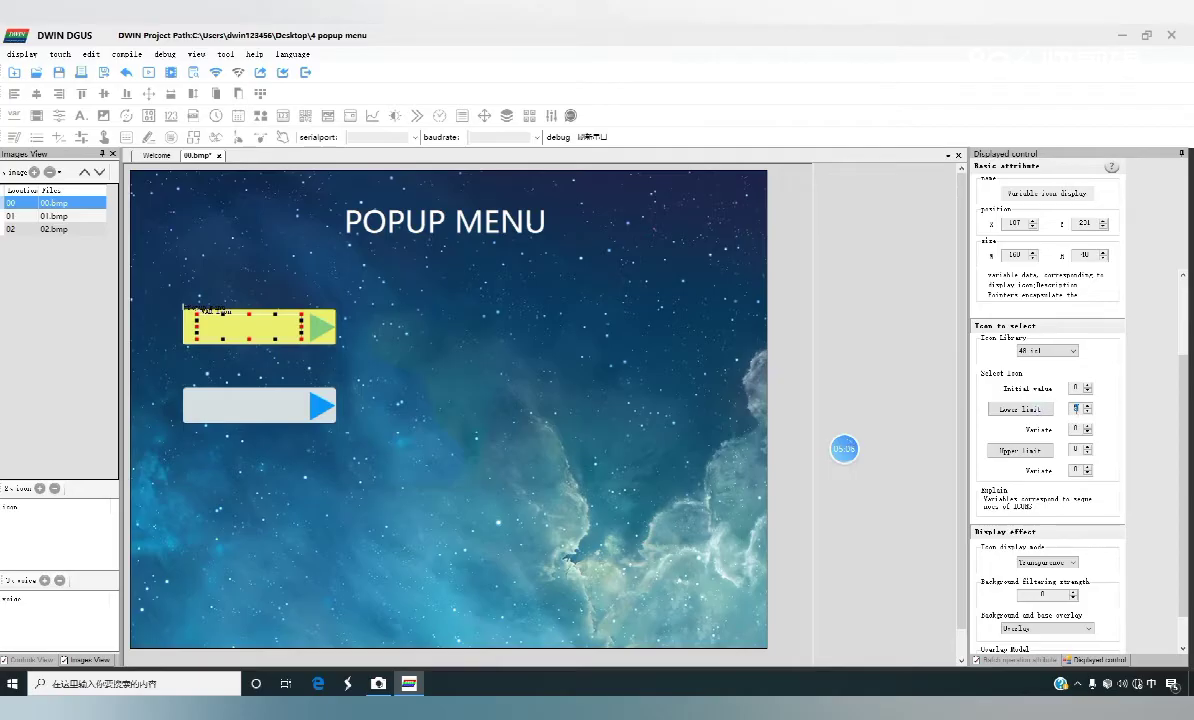
Set the lower limit to the Yes icon and the upper limit to the No icon
click(1020, 409)
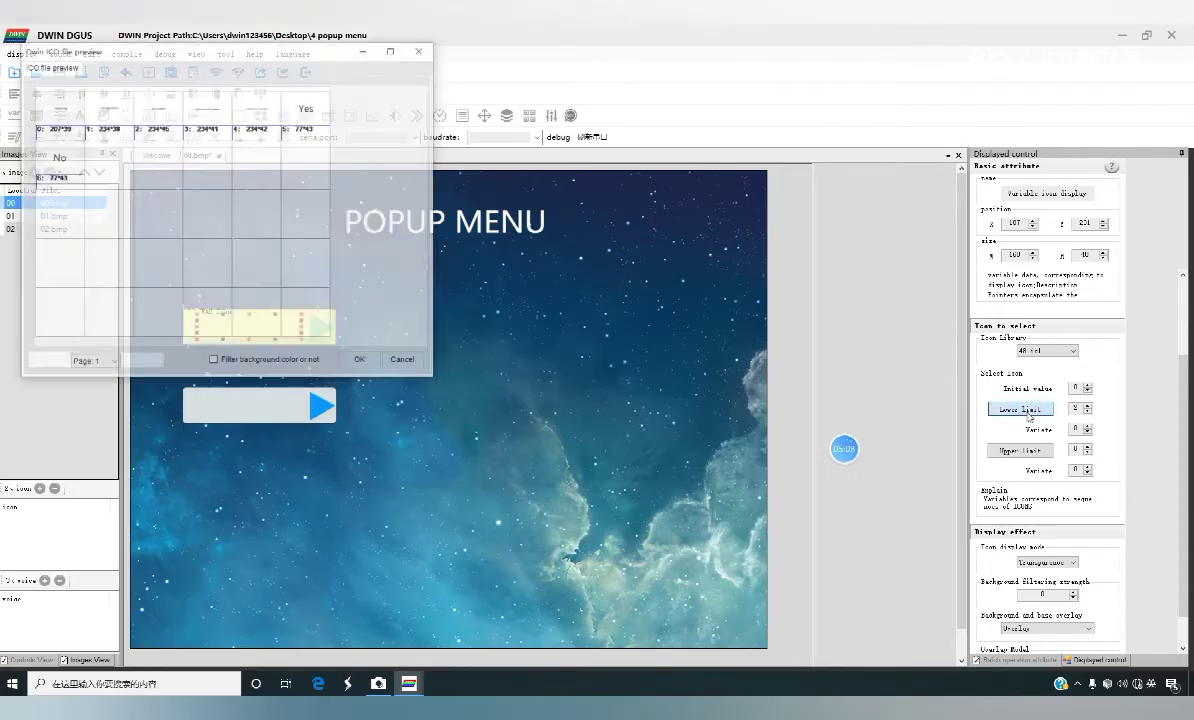
drag(301, 52, 361, 141)
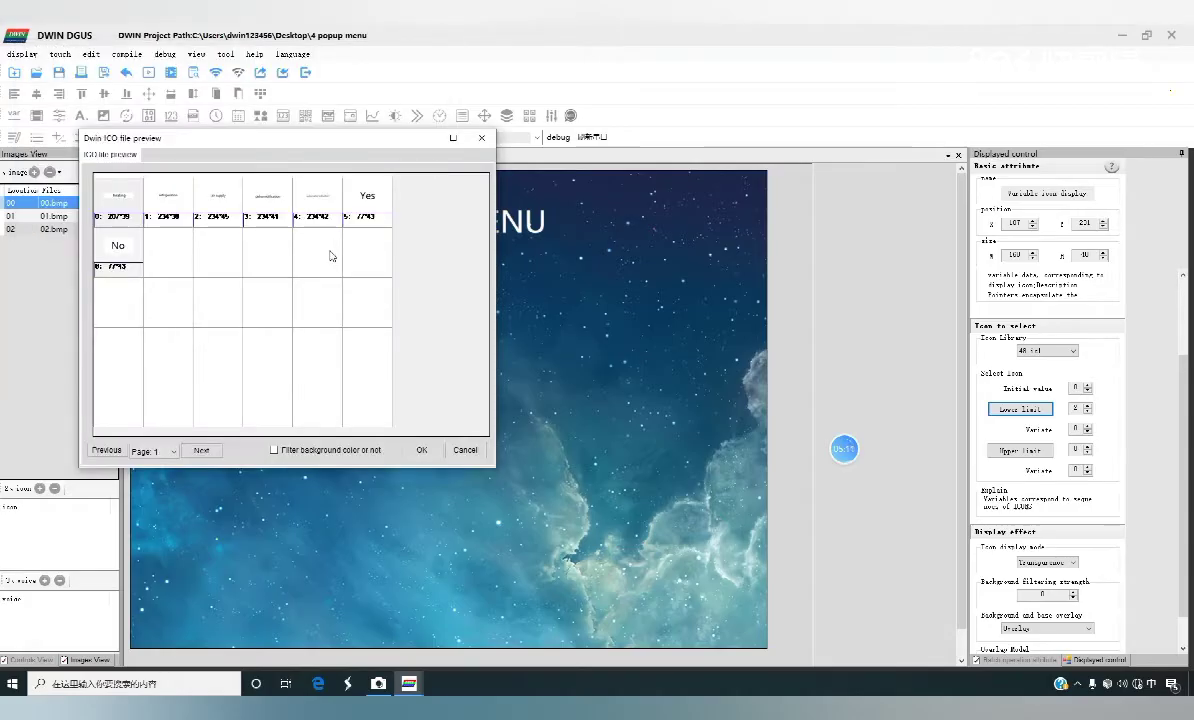
click(367, 201)
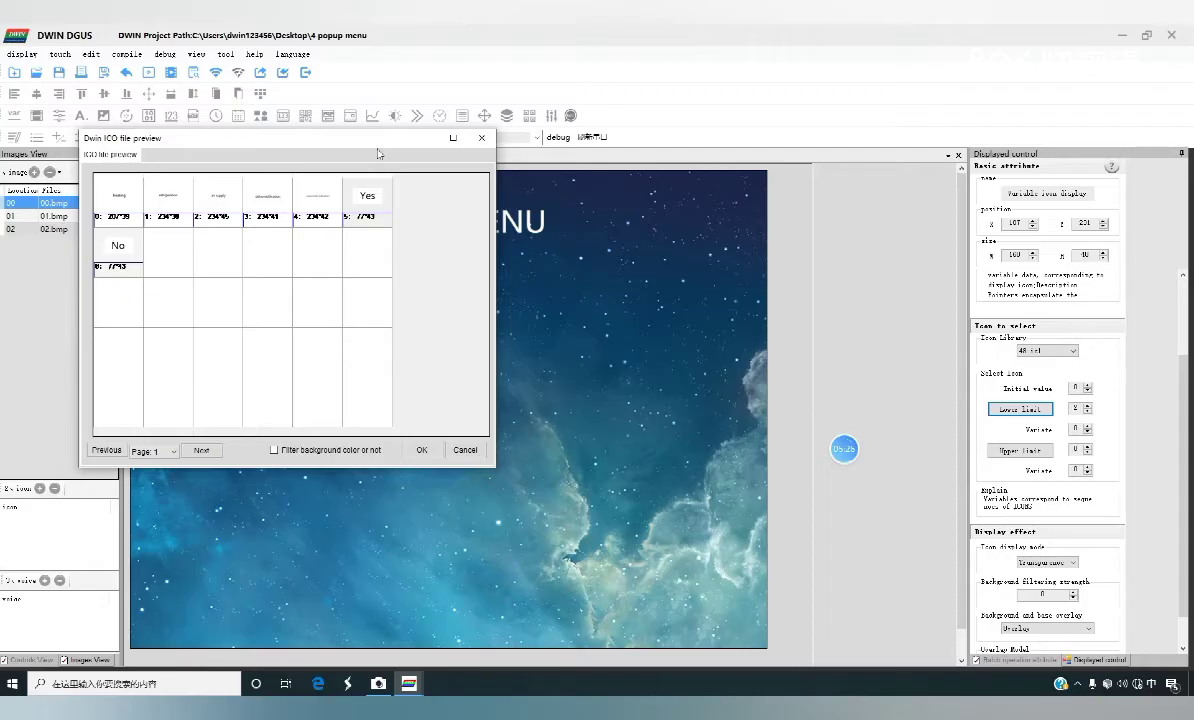
click(421, 449)
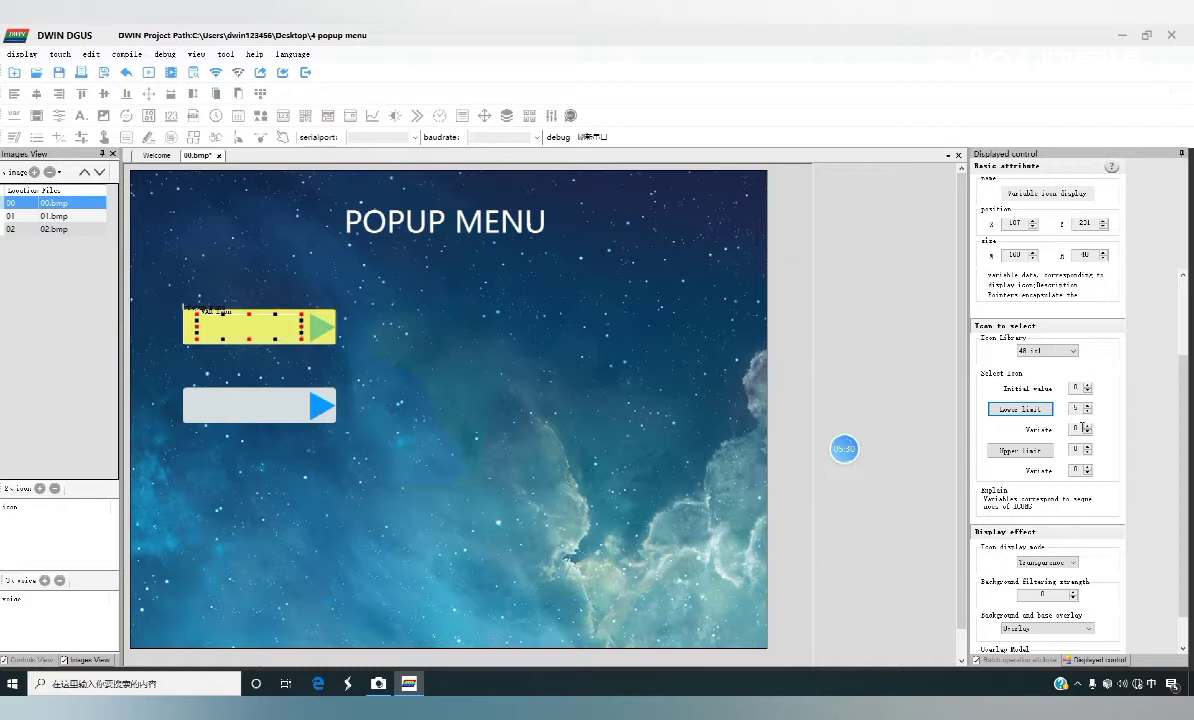
click(1030, 452)
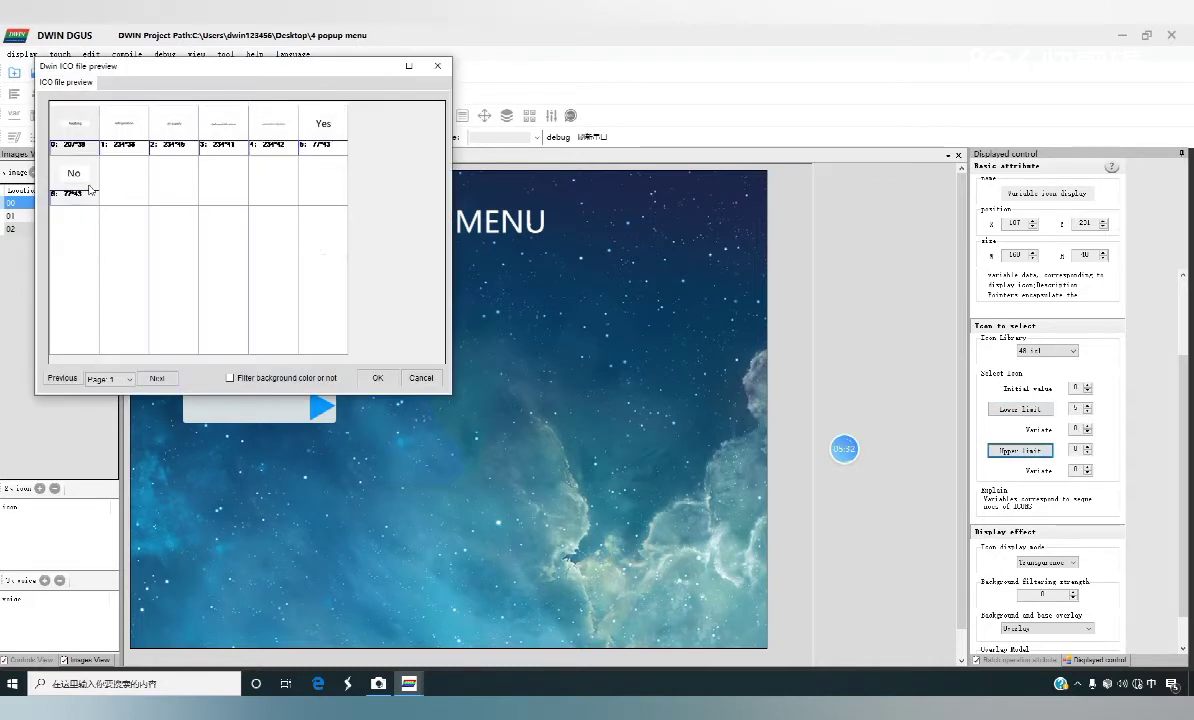
click(77, 165)
click(378, 378)
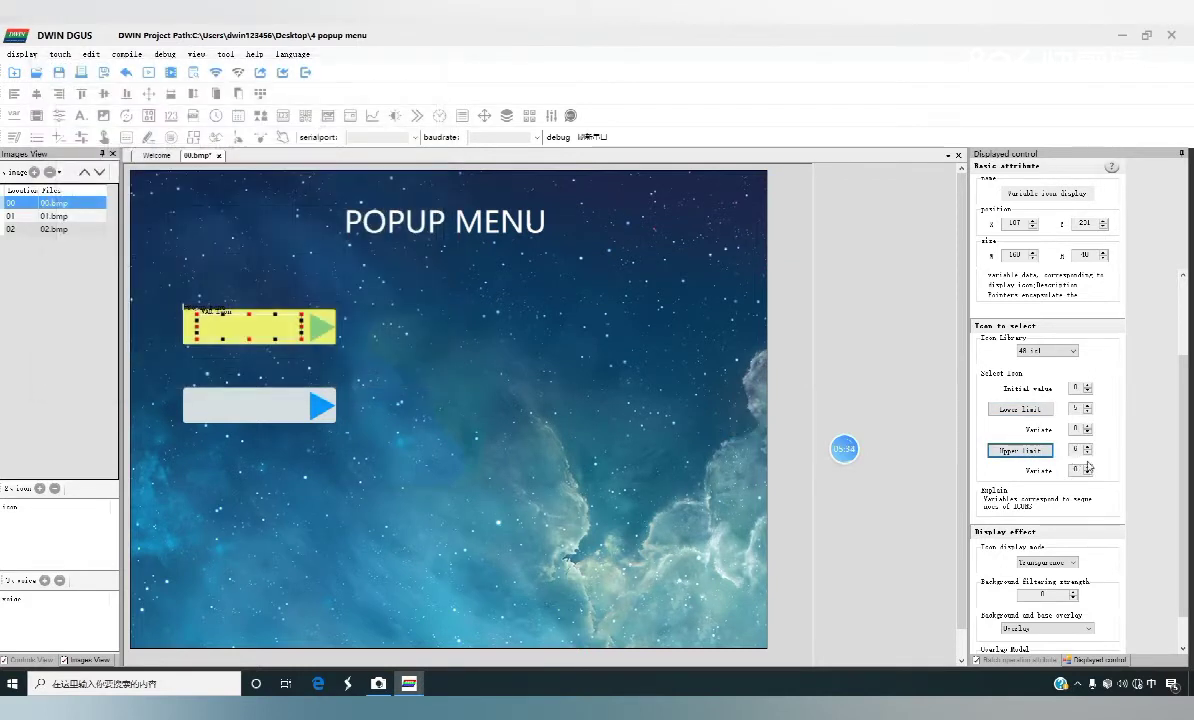
Recheck the lower-limit icon and set the upper limit's variable value to 1
click(1013, 410)
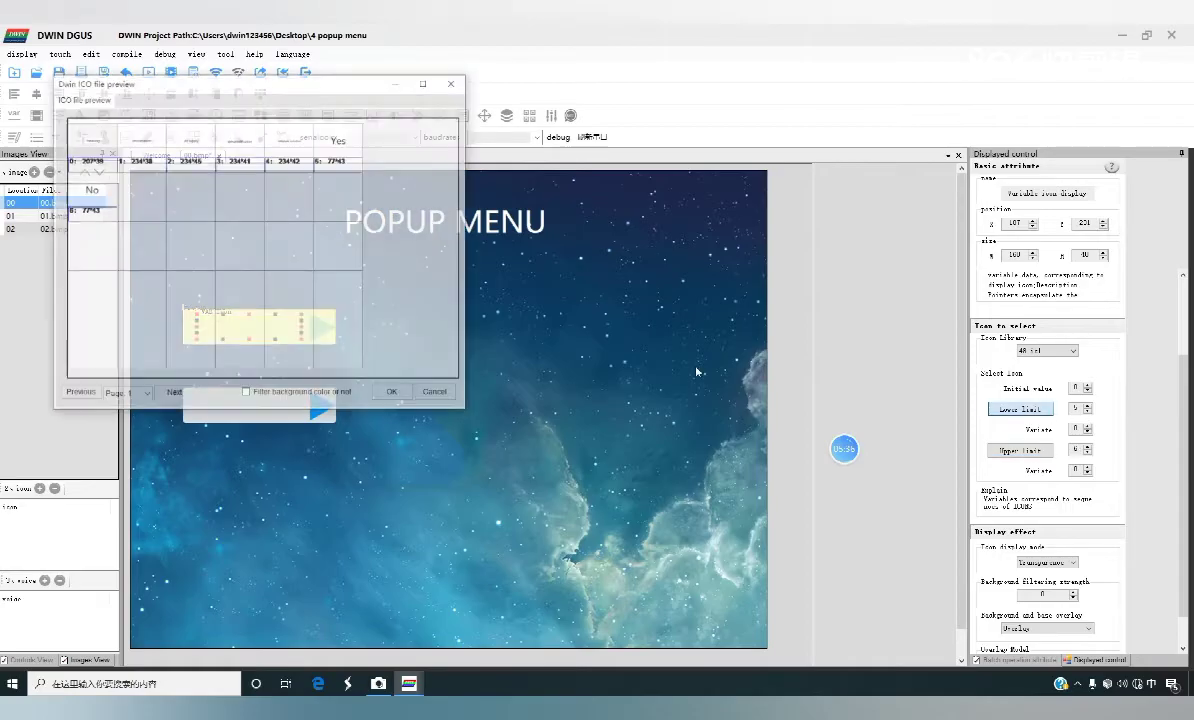
click(453, 81)
double_click(1075, 428)
double_click(1076, 469)
text(1)
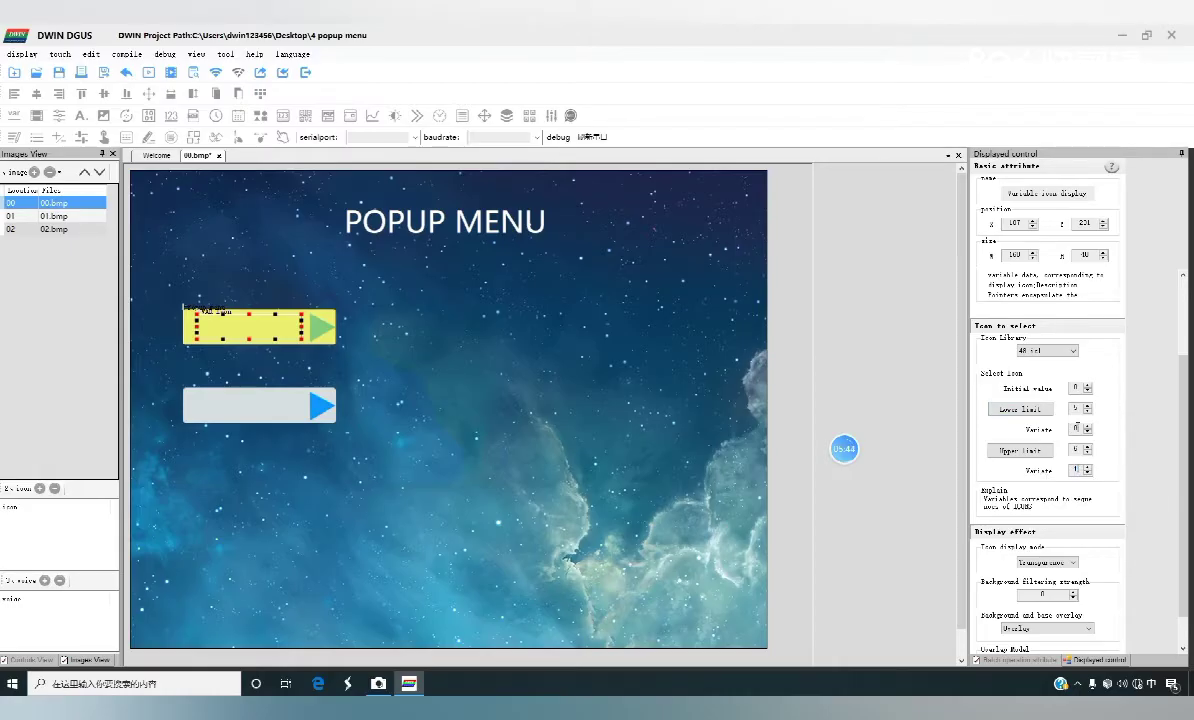
click(1074, 449)
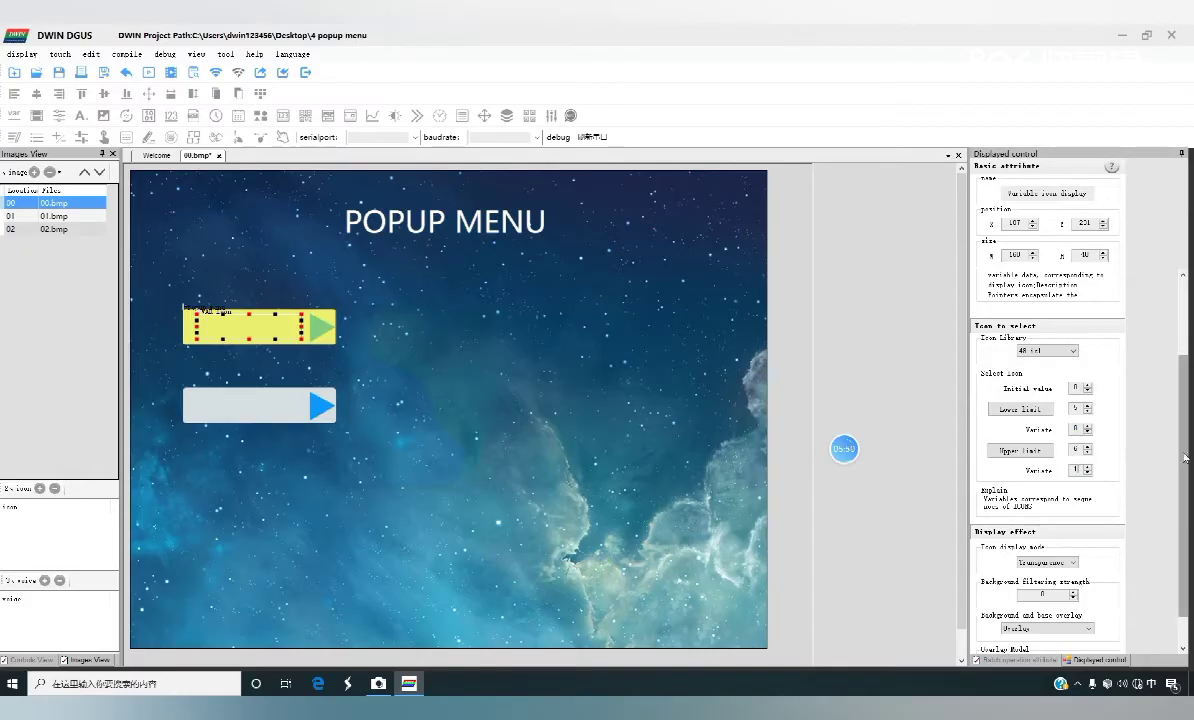
Keep the Yes icon's display mode set to Transparence
scroll(1150, 490, down, 1)
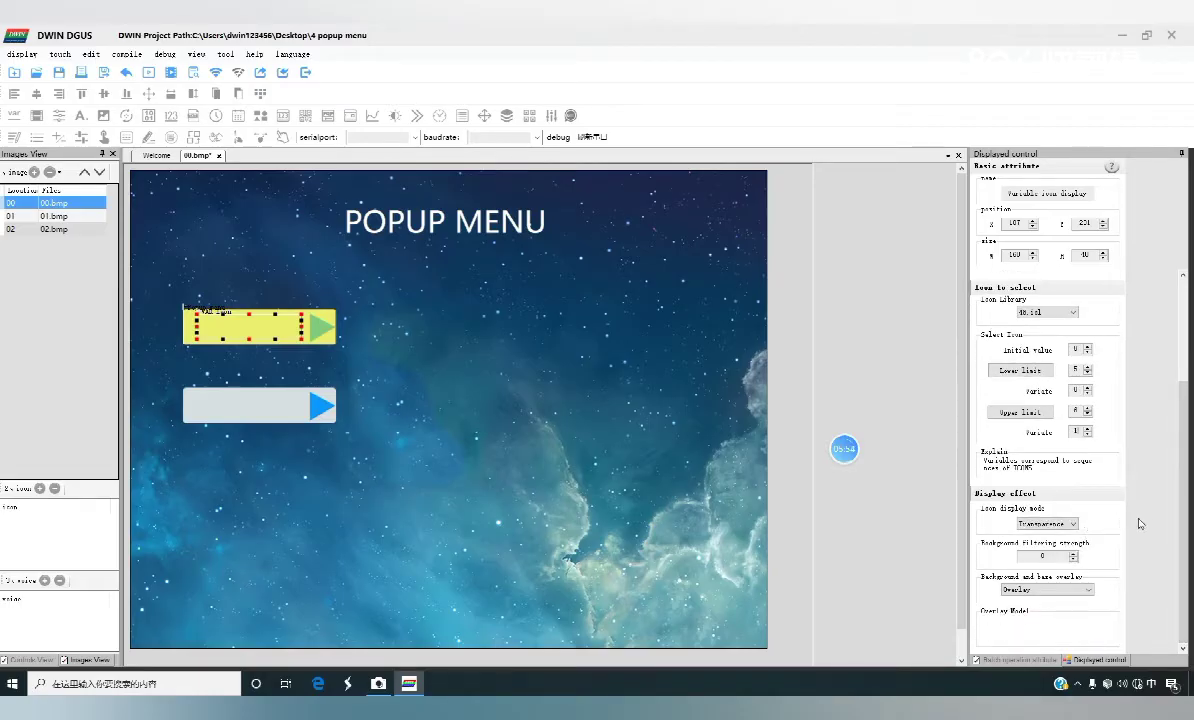
click(1074, 524)
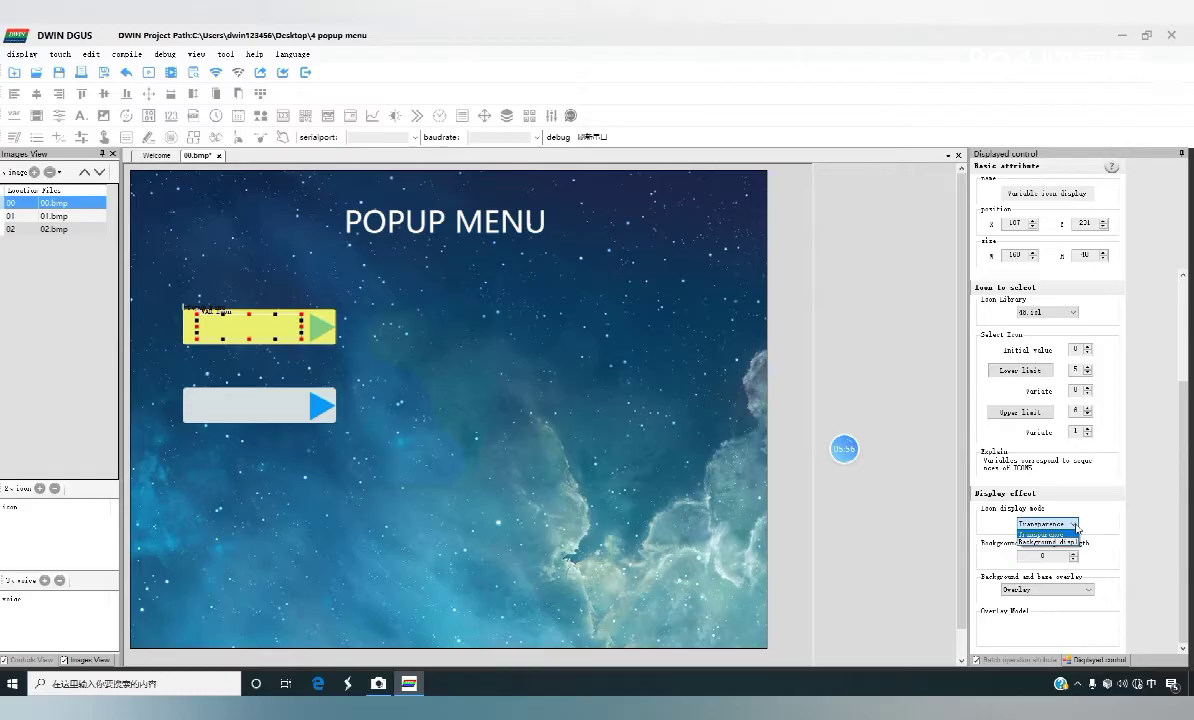
click(1068, 533)
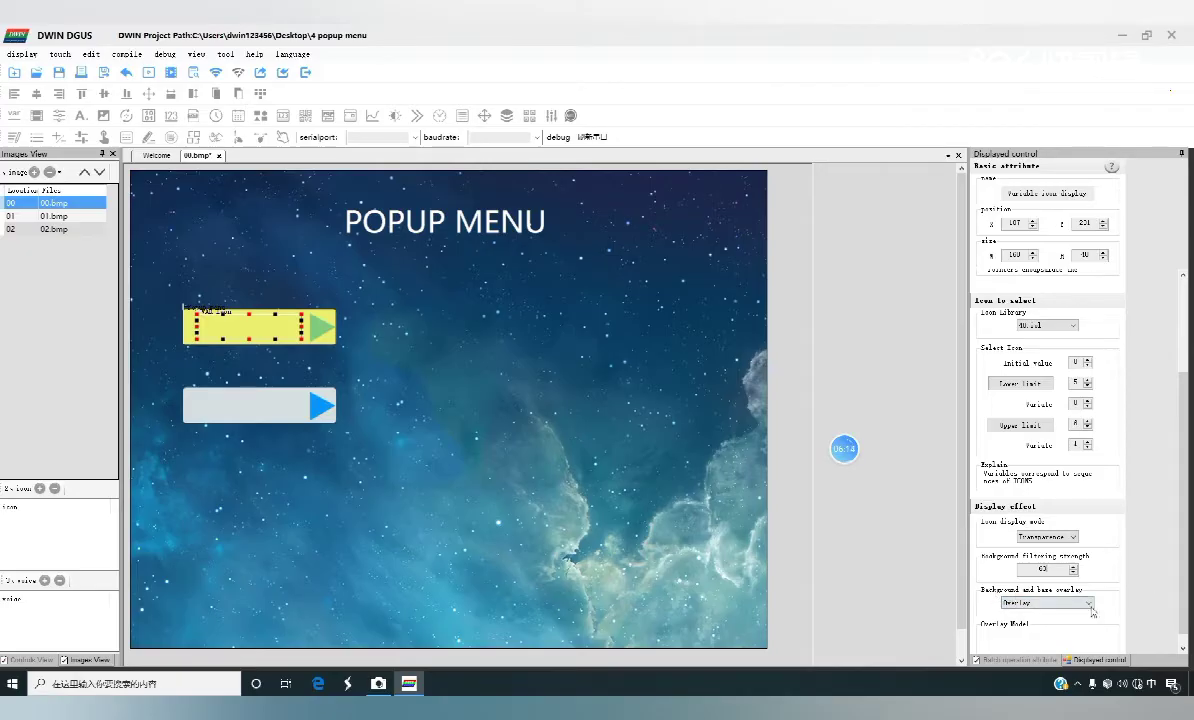
drag(1180, 540, 1177, 432)
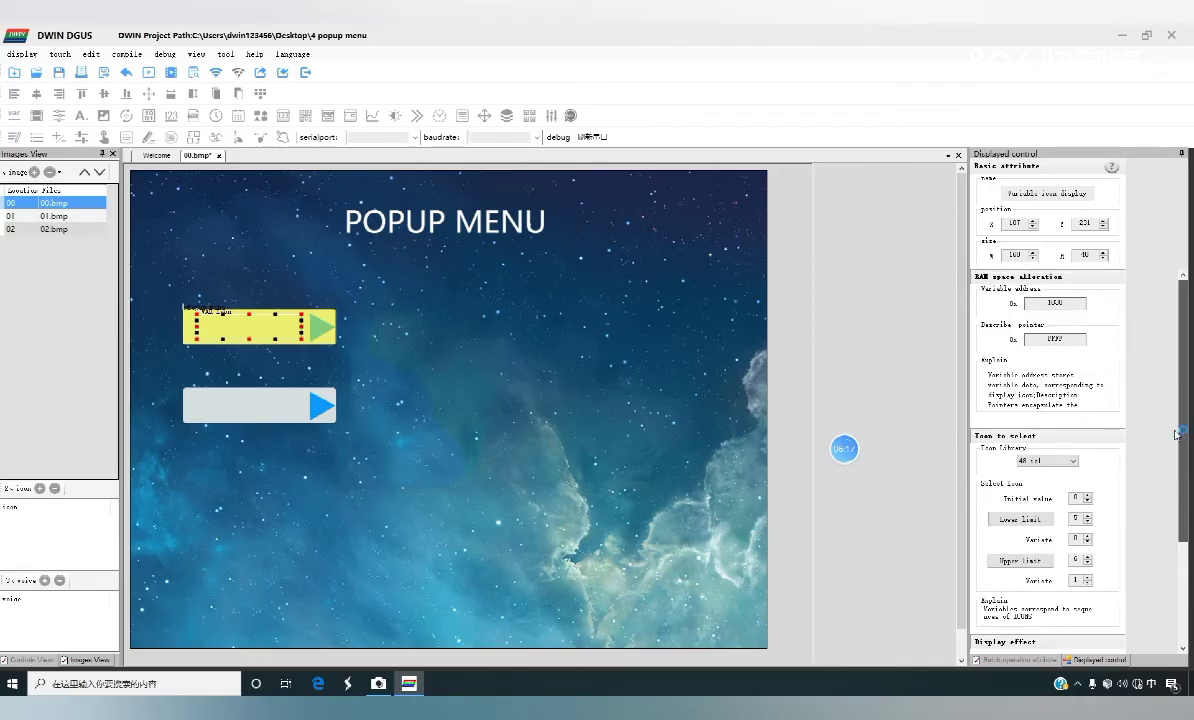
Drag the Yes icon to the centre of the first yellow button
click(262, 332)
click(226, 333)
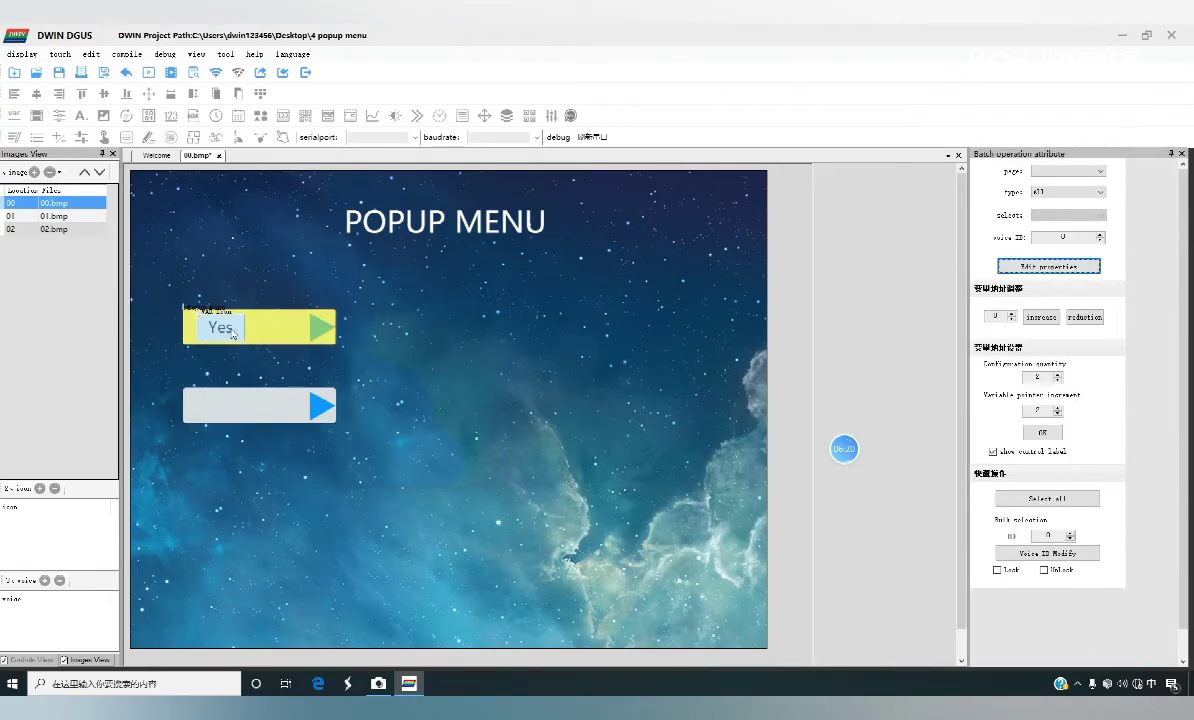
drag(226, 333, 253, 327)
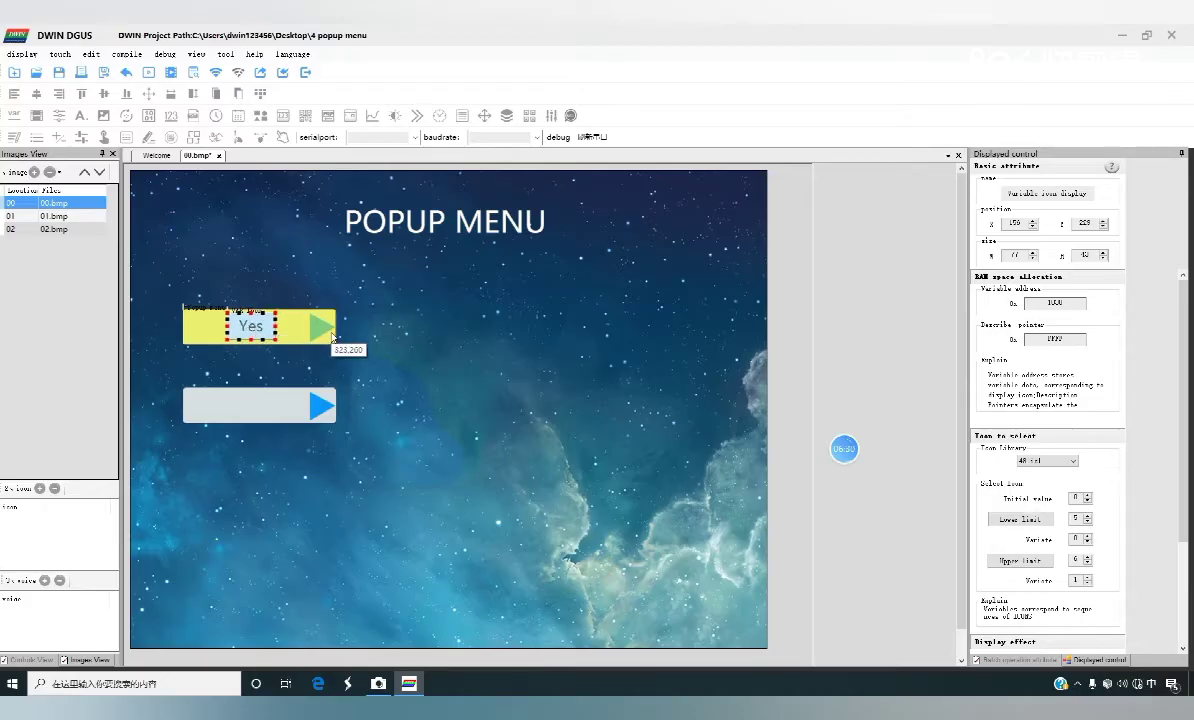
click(401, 348)
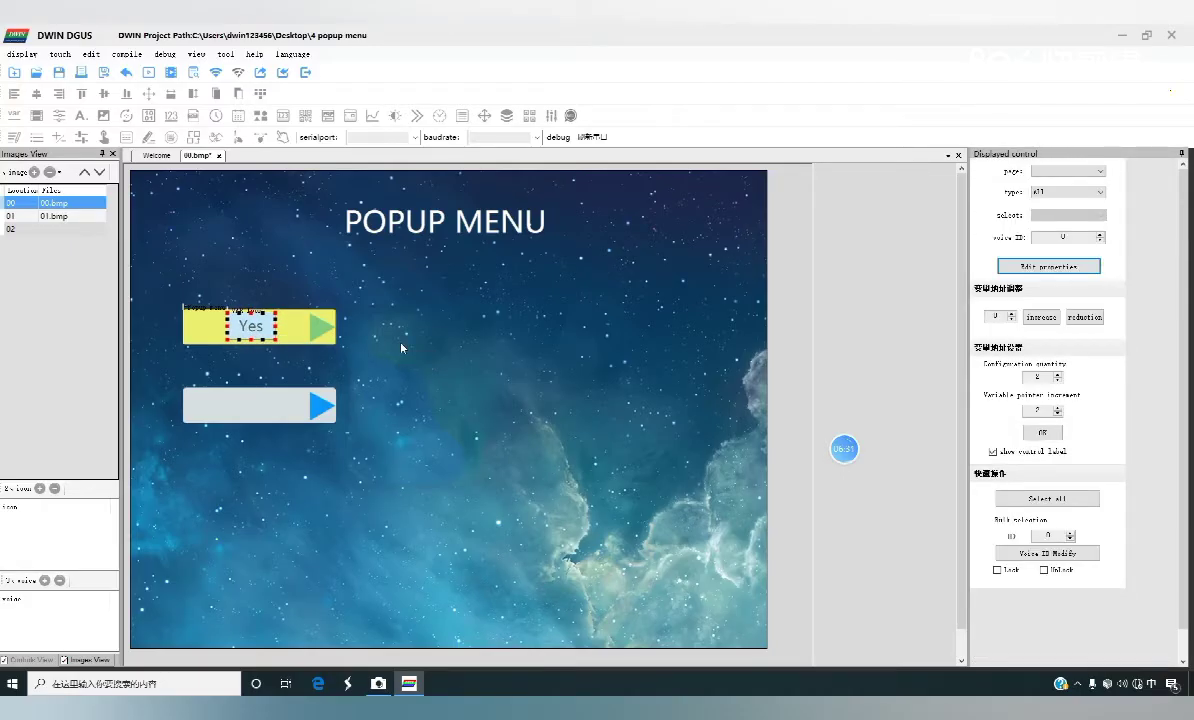
click(314, 336)
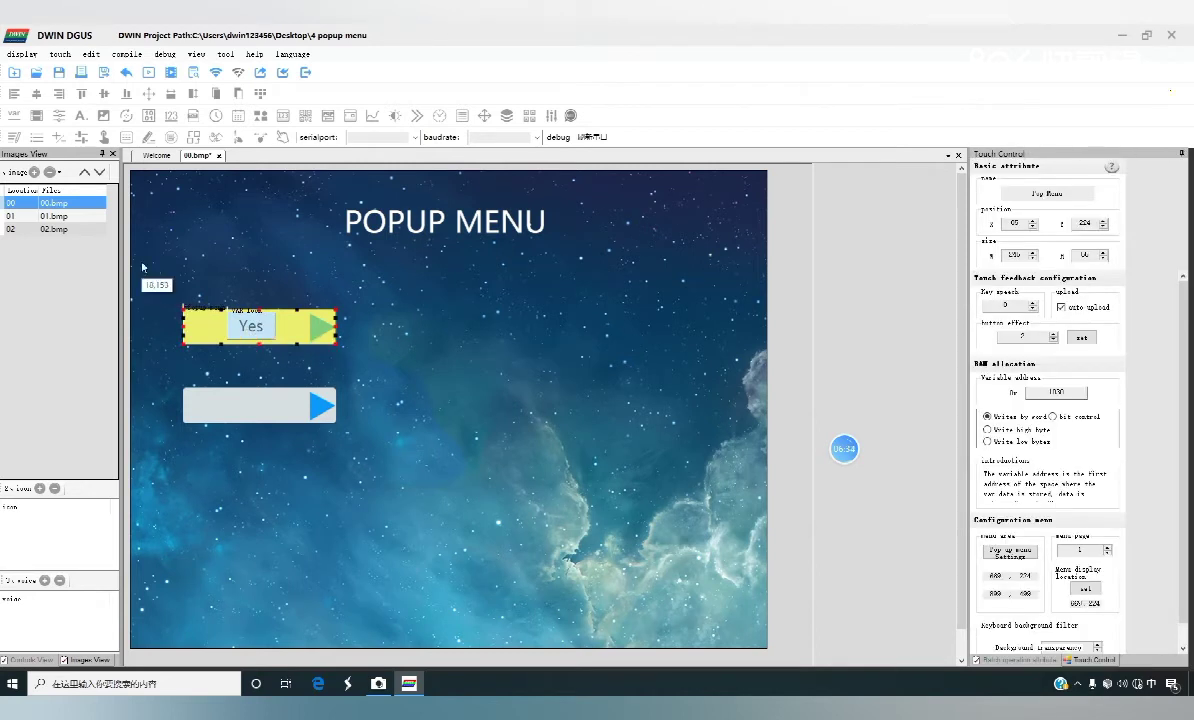
On page 01.bmp, draw a basic touch area and fit it over the popup's Yes button
click(82, 215)
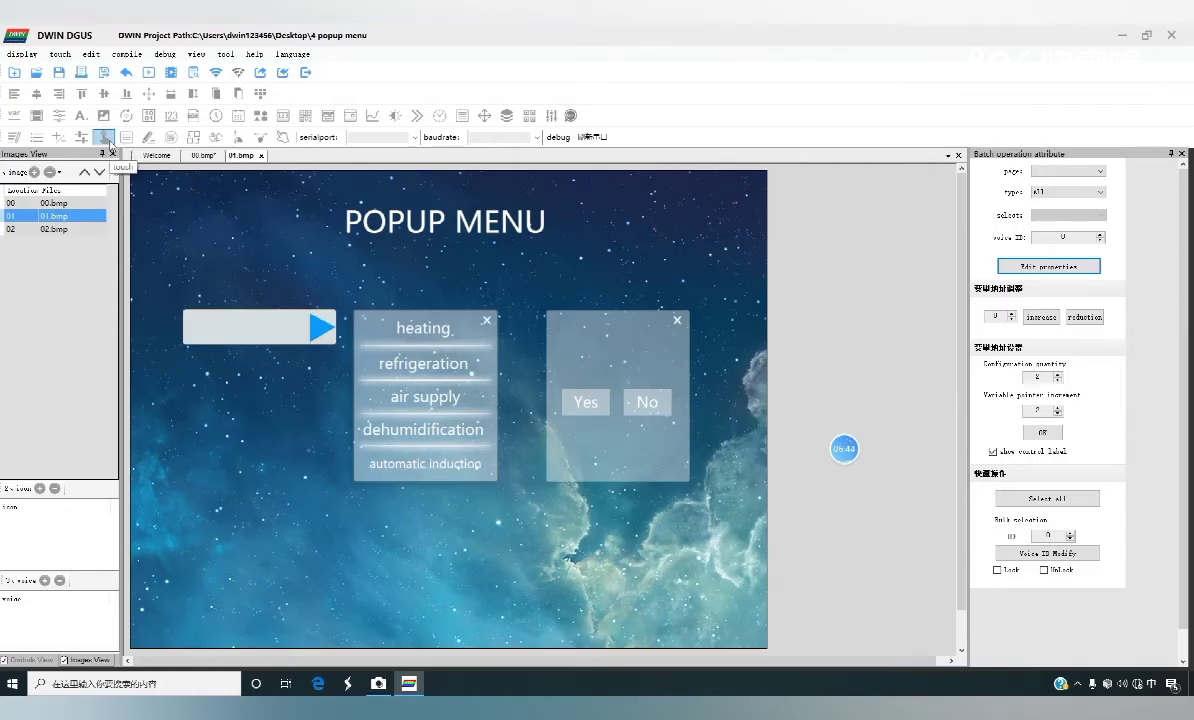
click(105, 139)
mouse_move(424, 336)
mouse_down()
mouse_move(476, 344)
mouse_move(455, 330)
mouse_move(422, 334)
mouse_up()
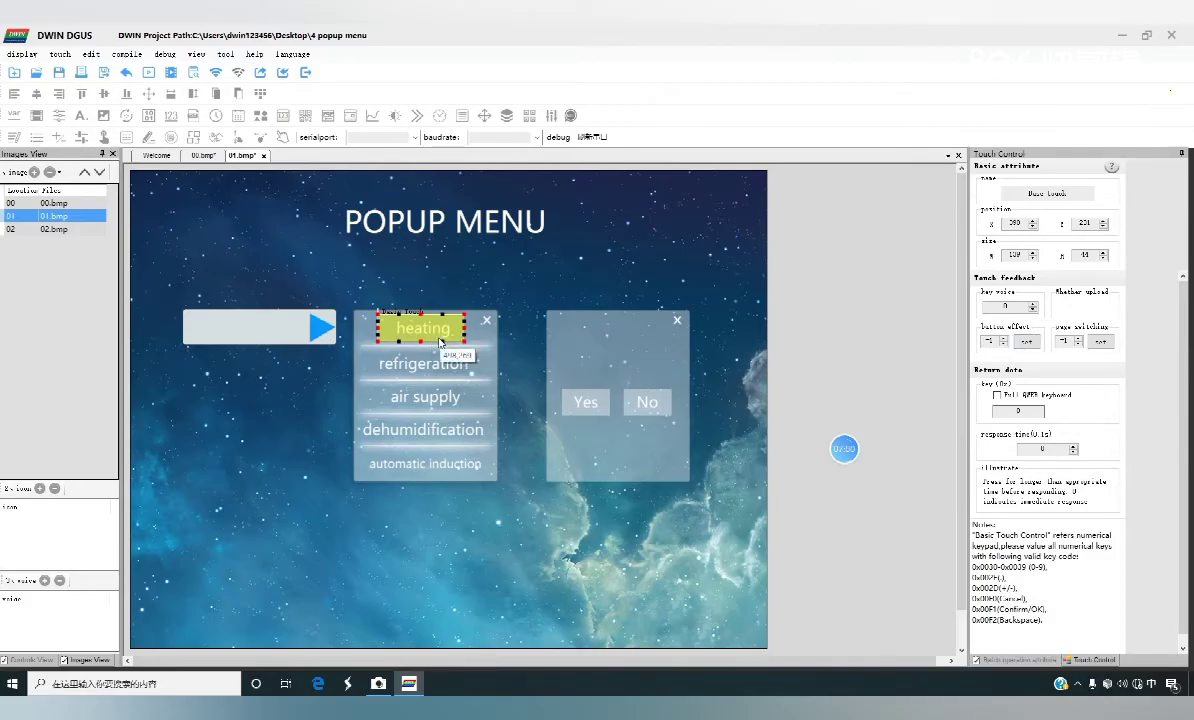
drag(433, 332, 610, 410)
click(634, 435)
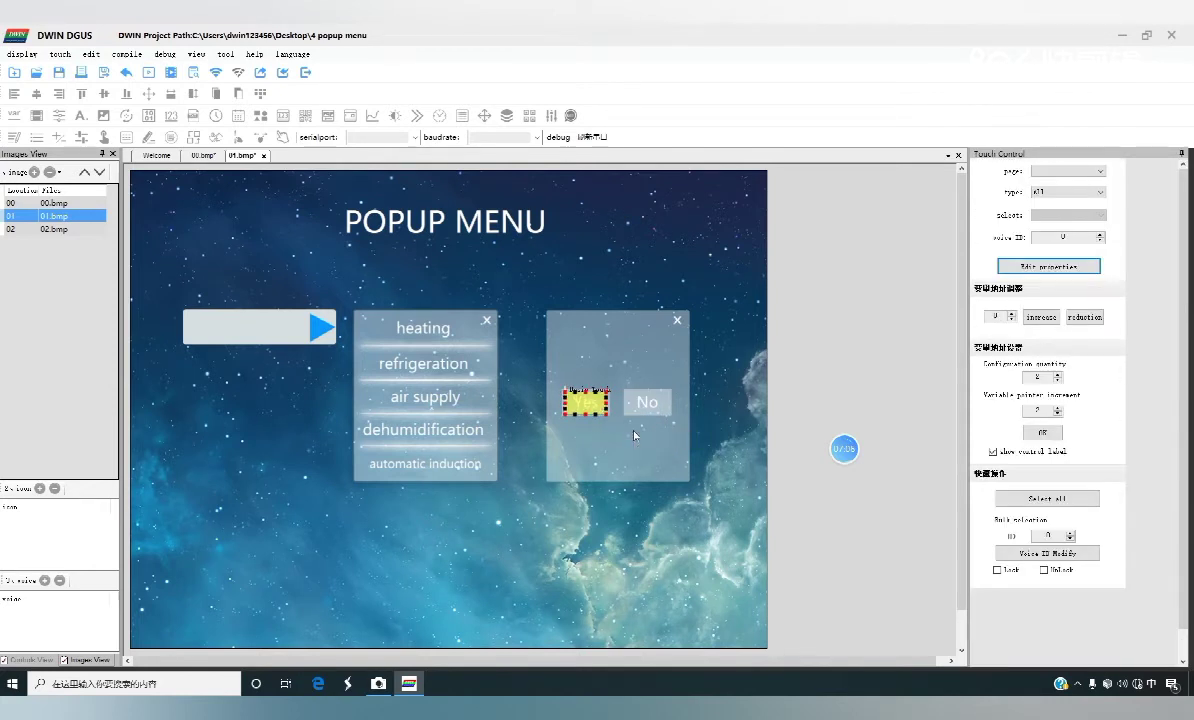
click(586, 403)
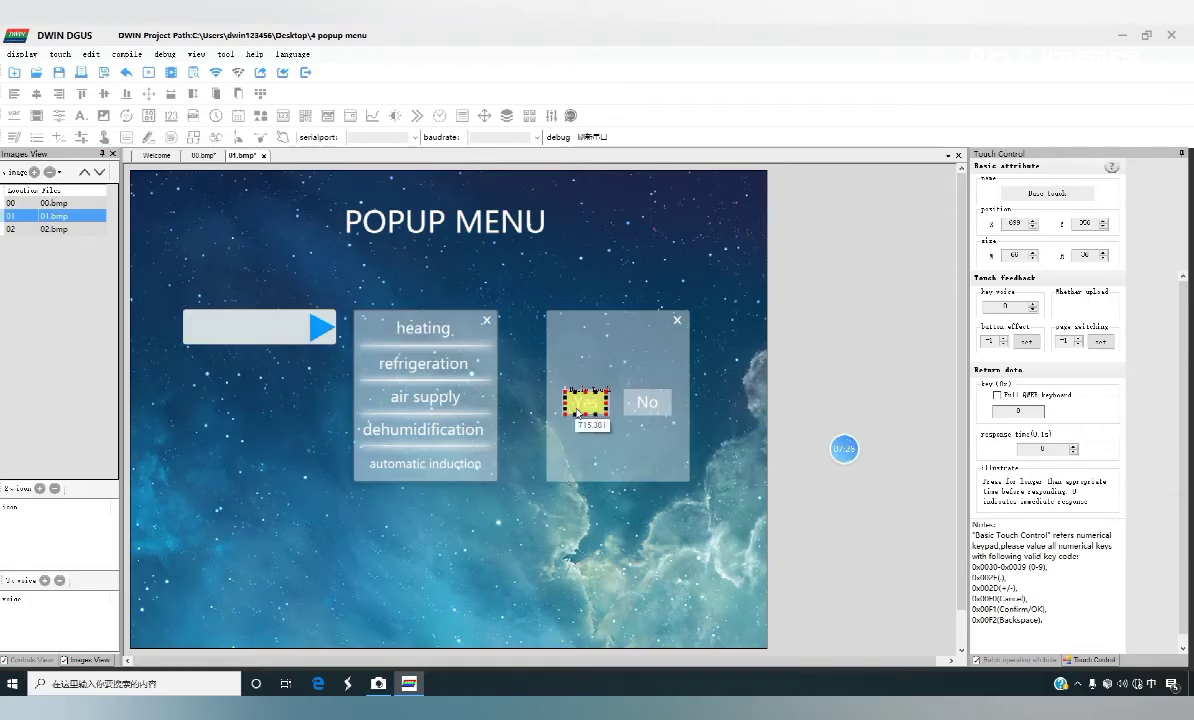
Set the Yes touch area's button effect to image 02.bmp
click(1027, 342)
click(268, 176)
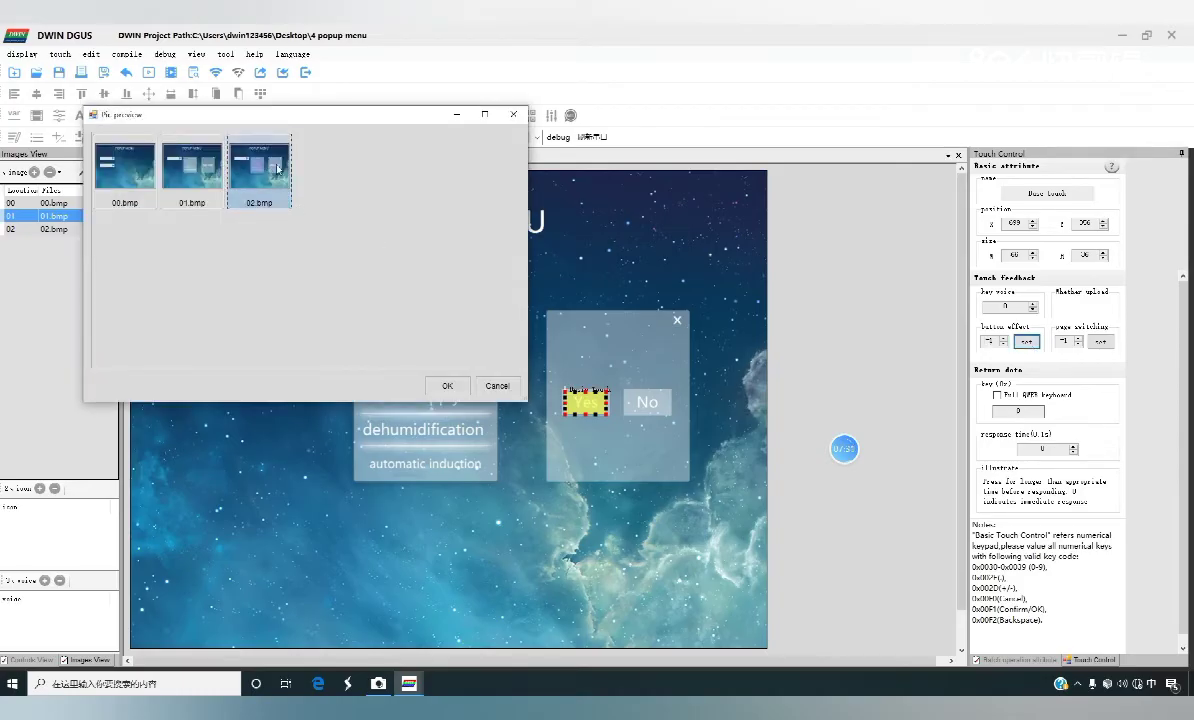
click(447, 386)
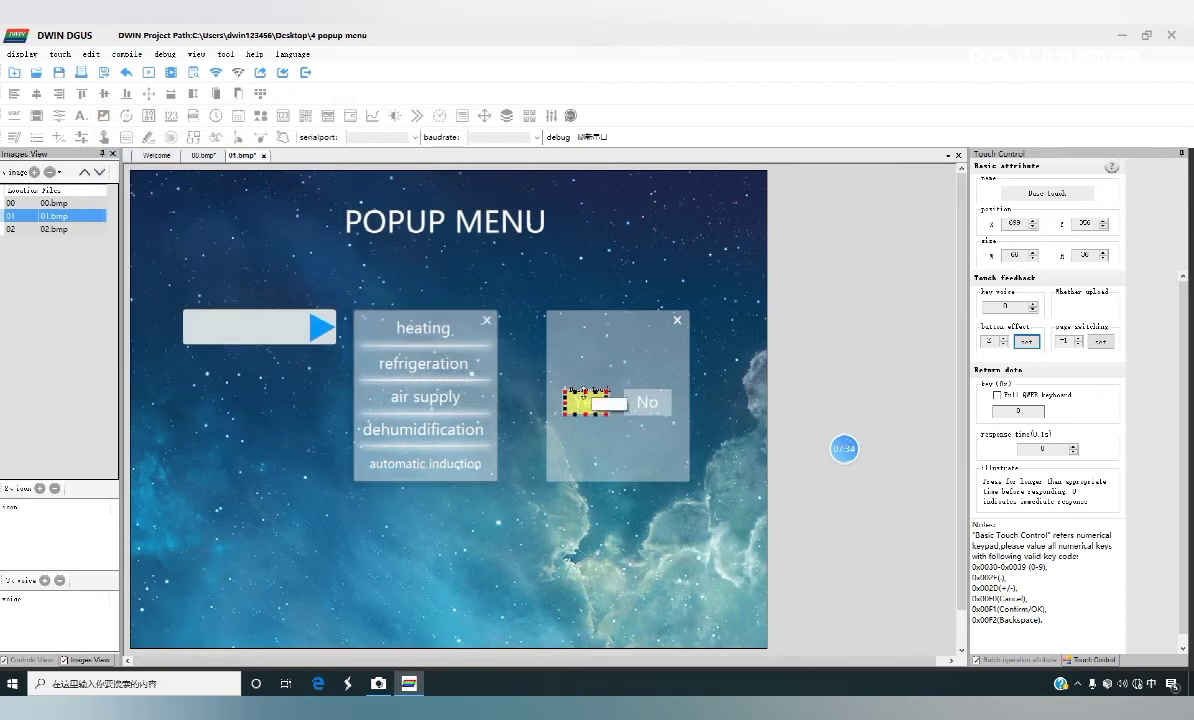
Draw a basic touch area over the No button with 02.bmp as its pressed image
click(104, 137)
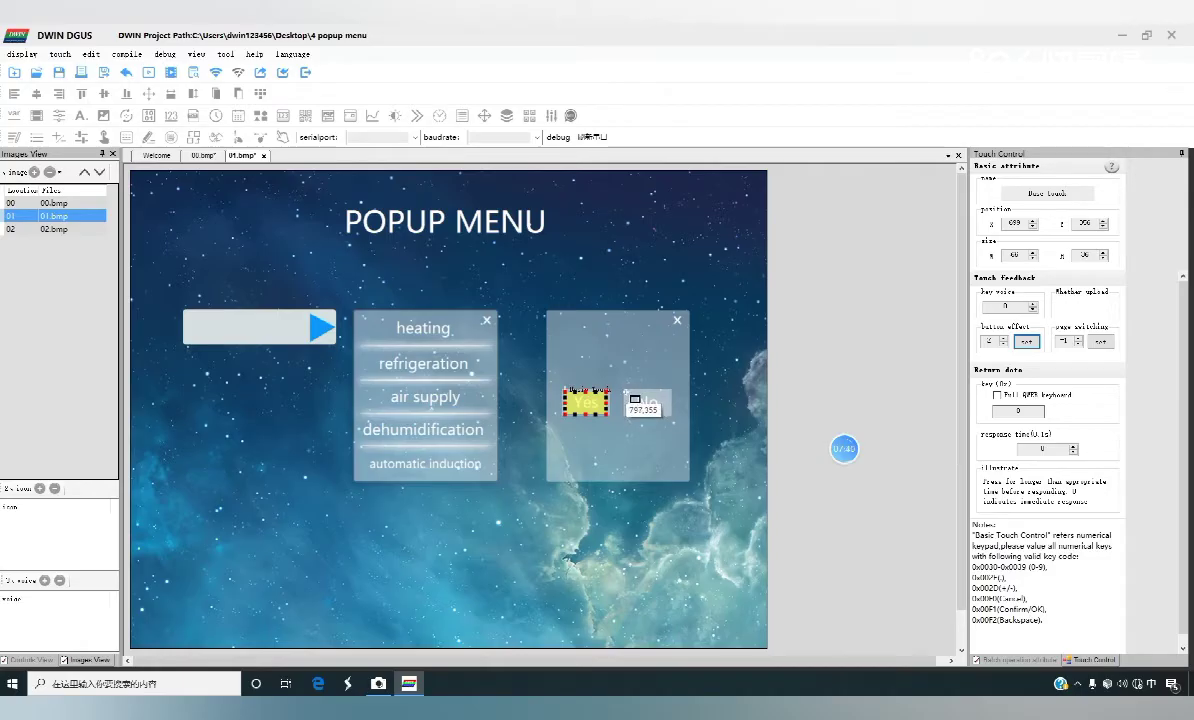
drag(625, 390, 670, 417)
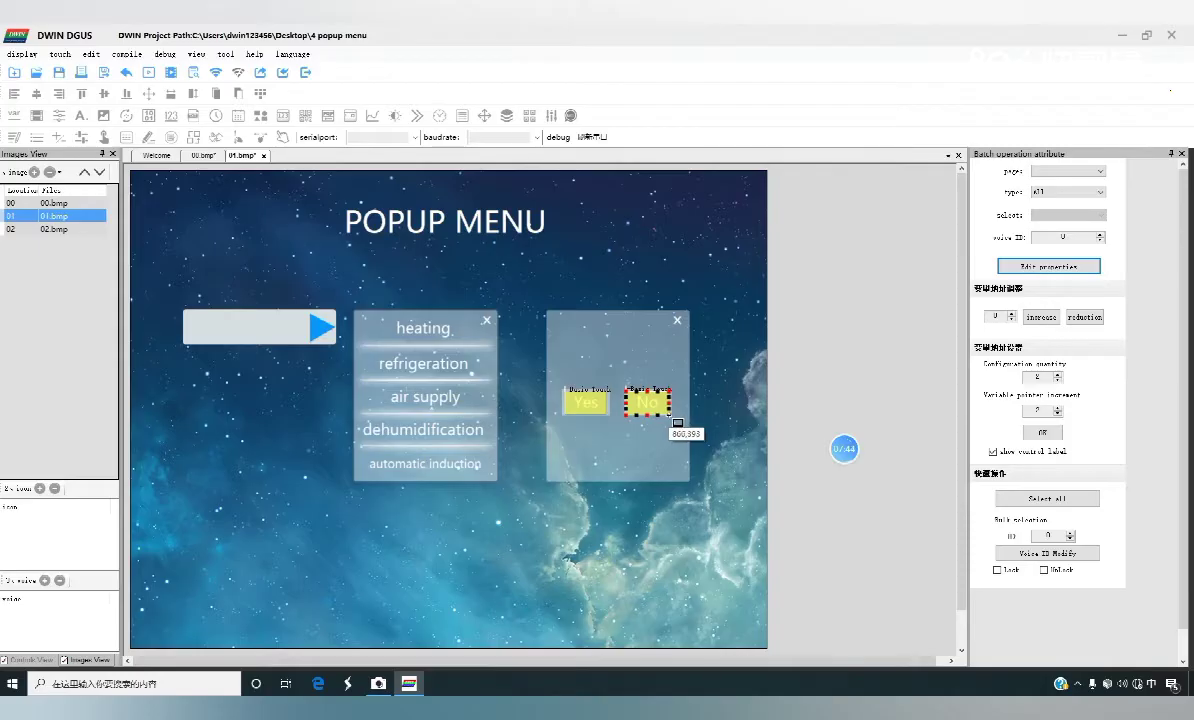
click(676, 420)
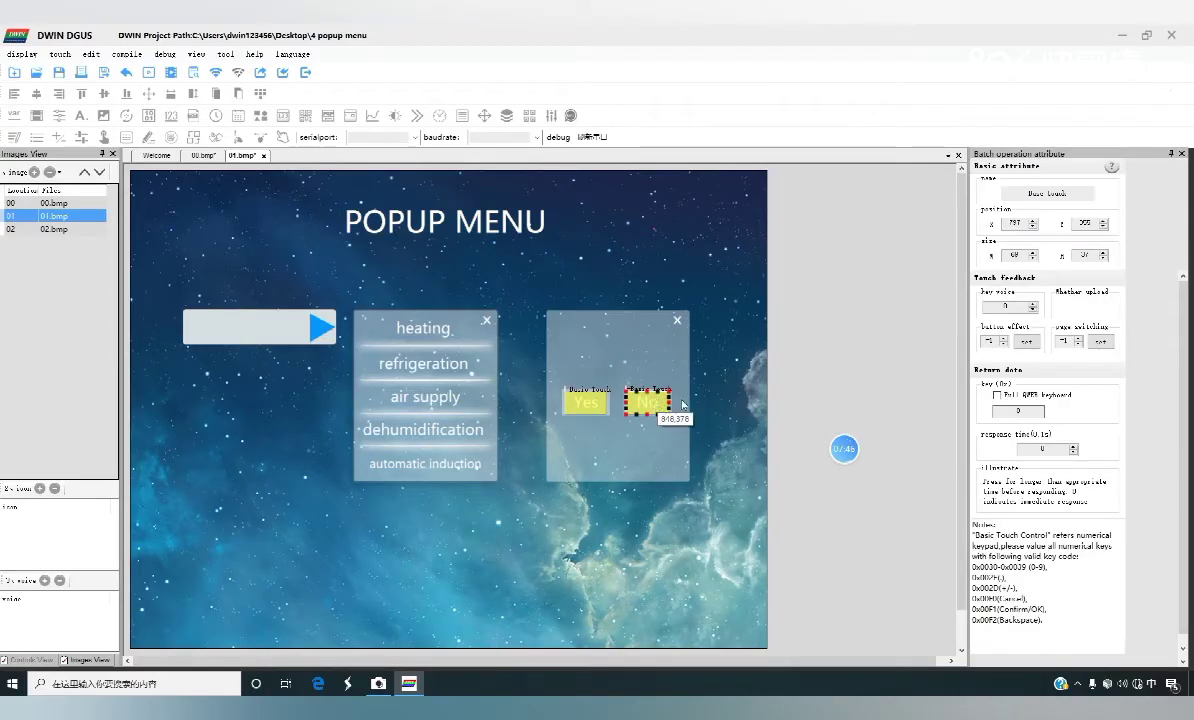
click(1028, 341)
click(272, 182)
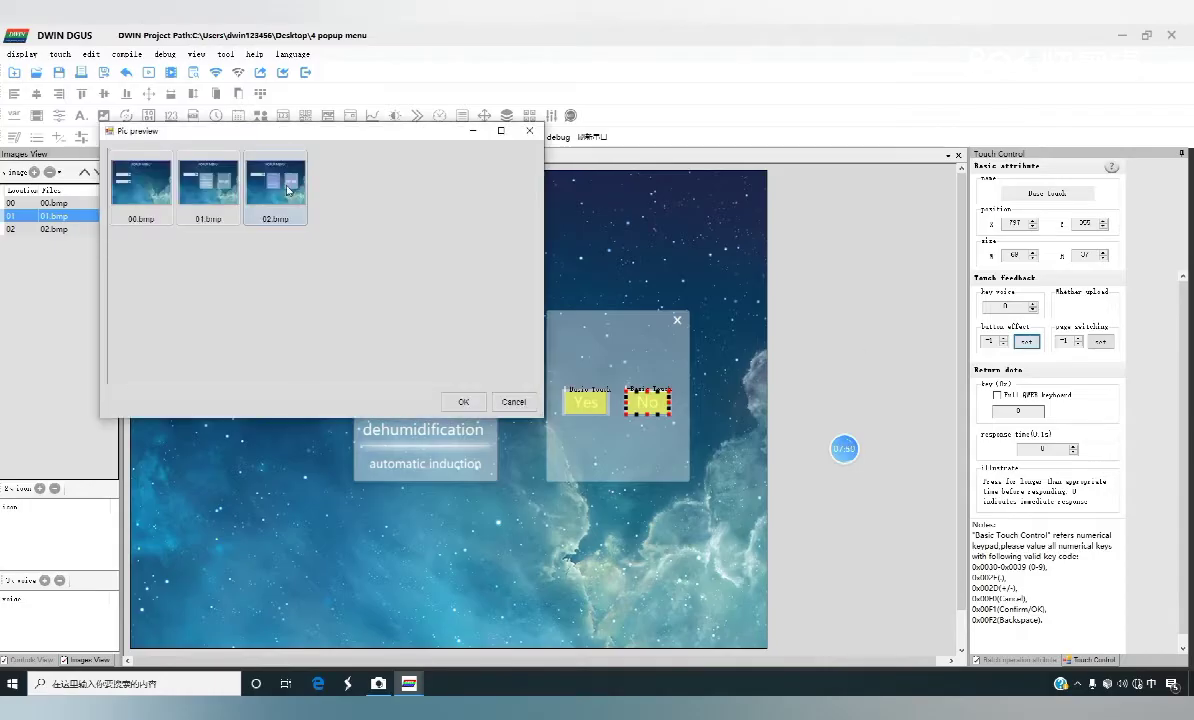
click(463, 402)
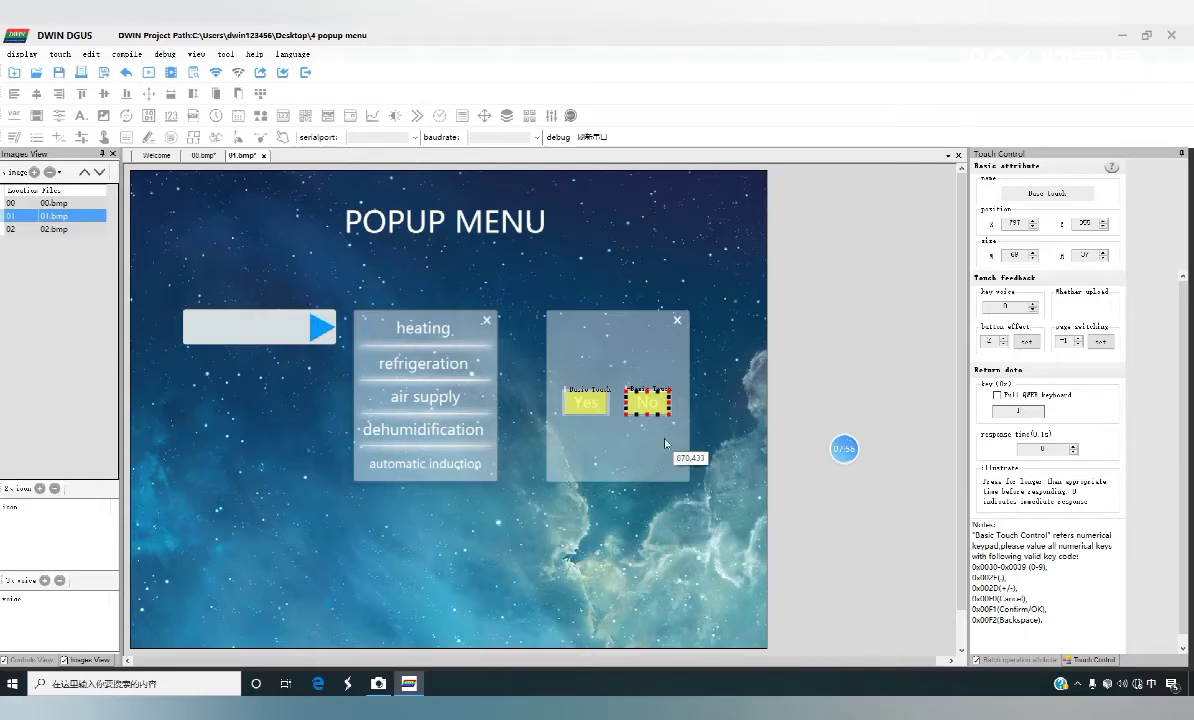
click(671, 356)
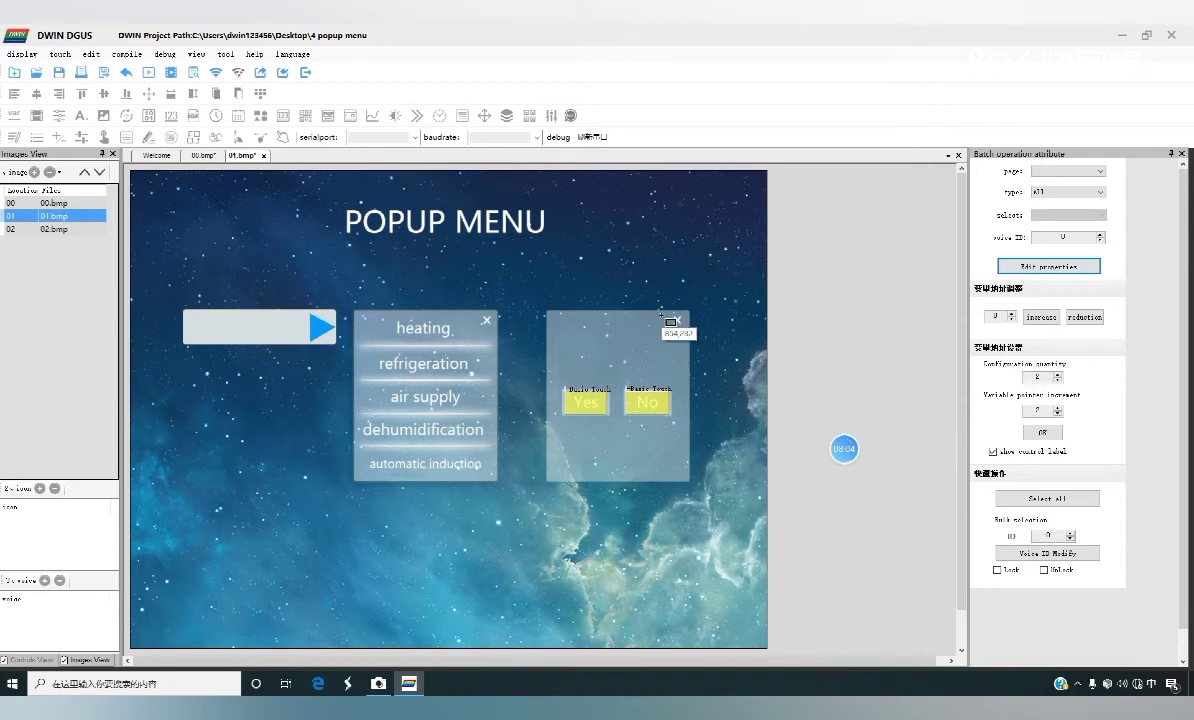
Draw a touch area over the popup's close X, using 02.bmp as its pressed image
drag(661, 312, 689, 340)
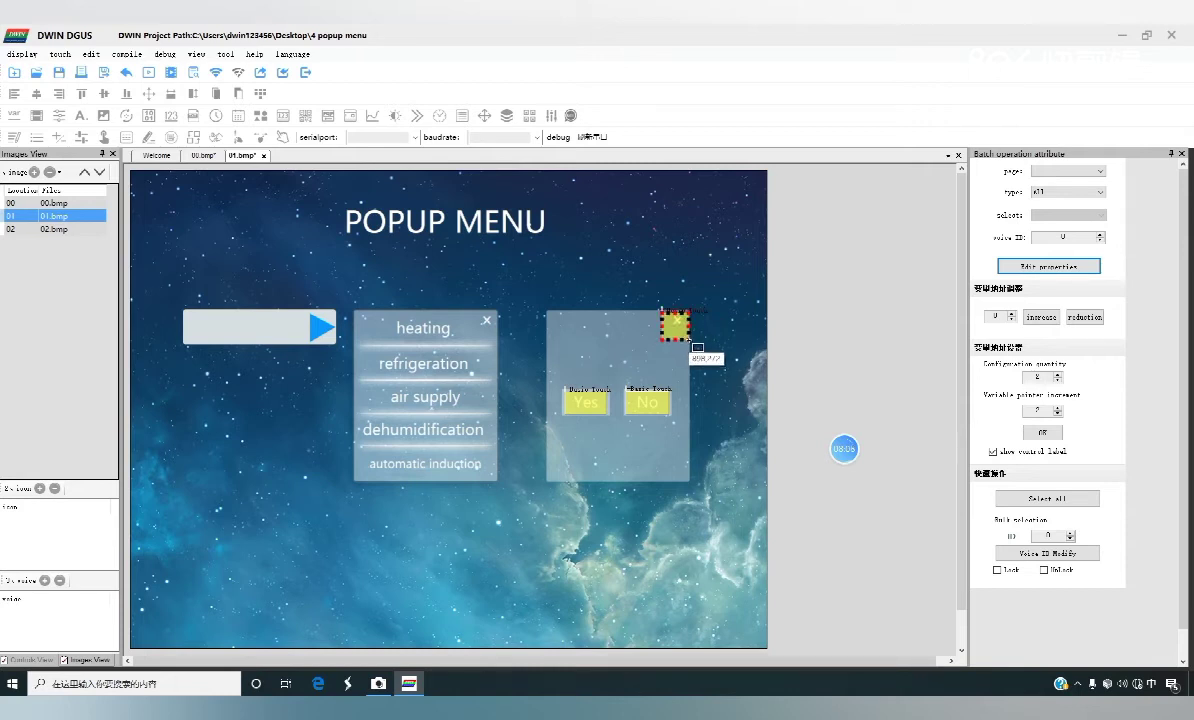
click(671, 330)
click(671, 333)
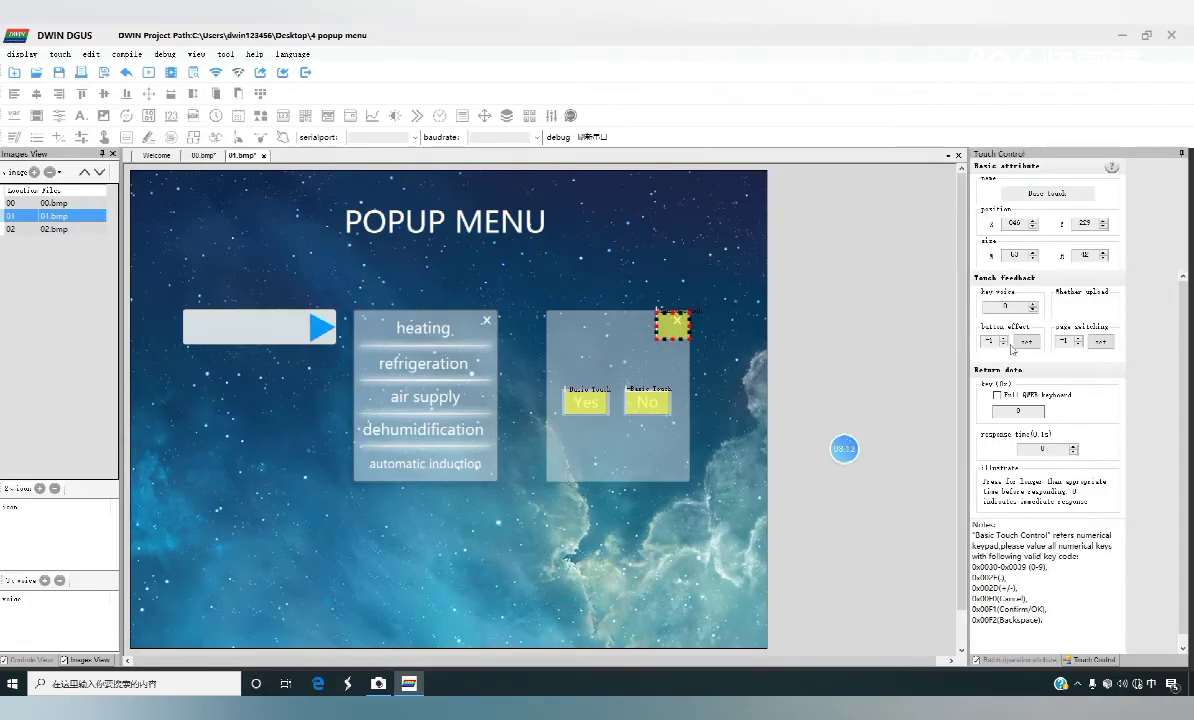
click(1024, 342)
click(291, 205)
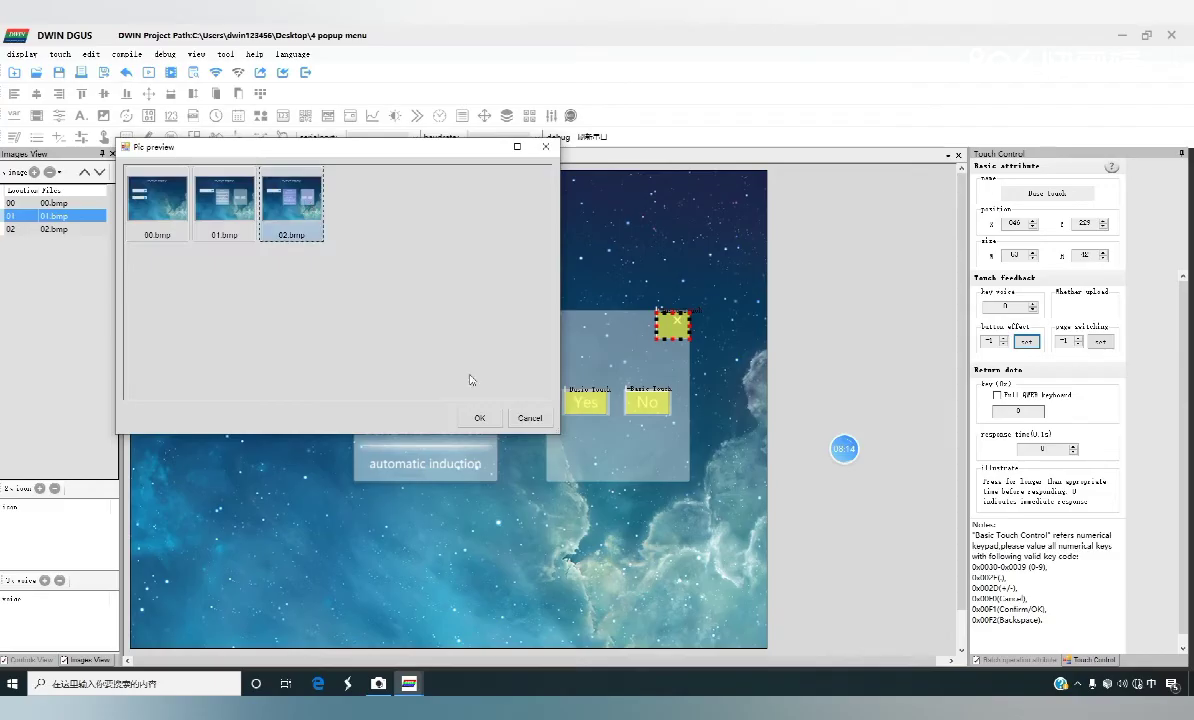
click(480, 419)
Set the close touch area's key code to FF
double_click(1006, 412)
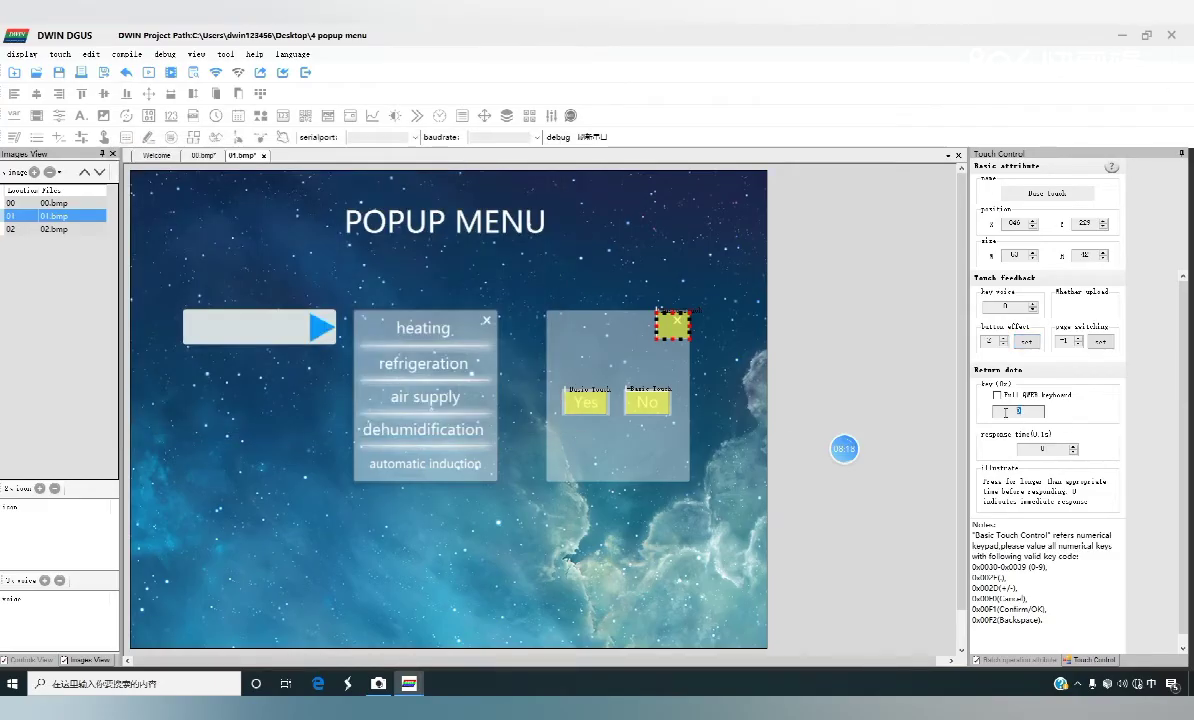
text(FF)
key(Return)
click(668, 362)
click(684, 322)
Select the Yes and No touch areas to review their settings
drag(535, 333, 650, 425)
click(647, 402)
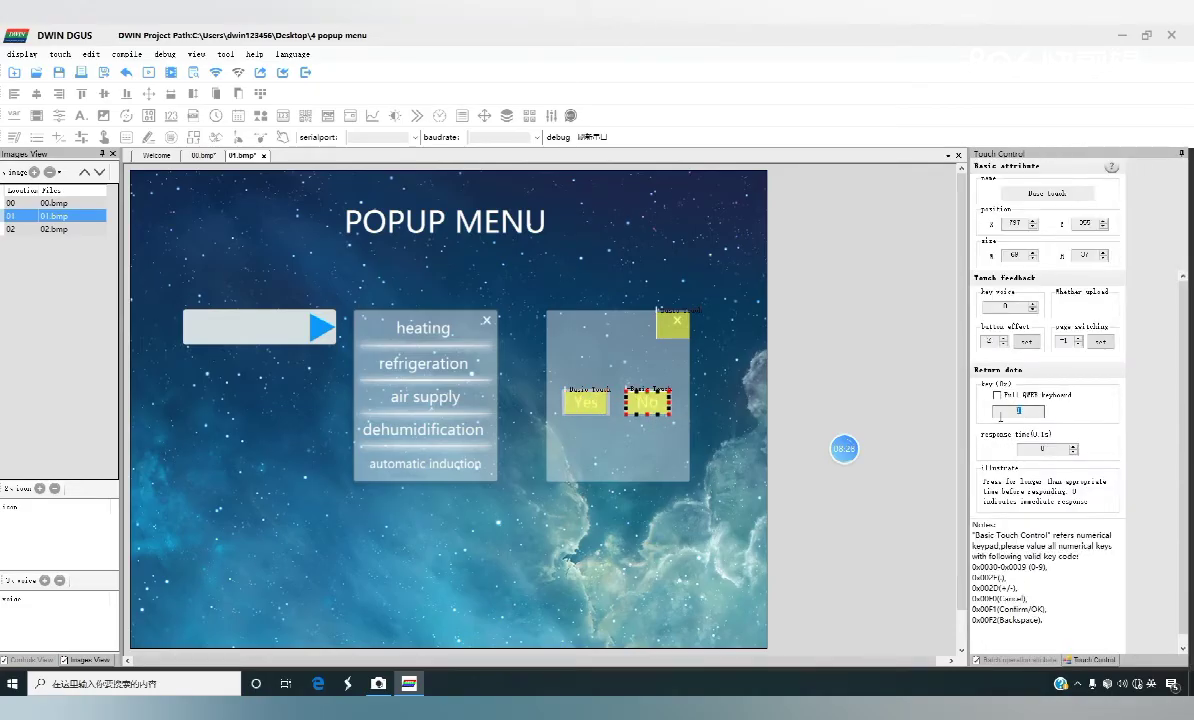
ctrl+click(661, 410)
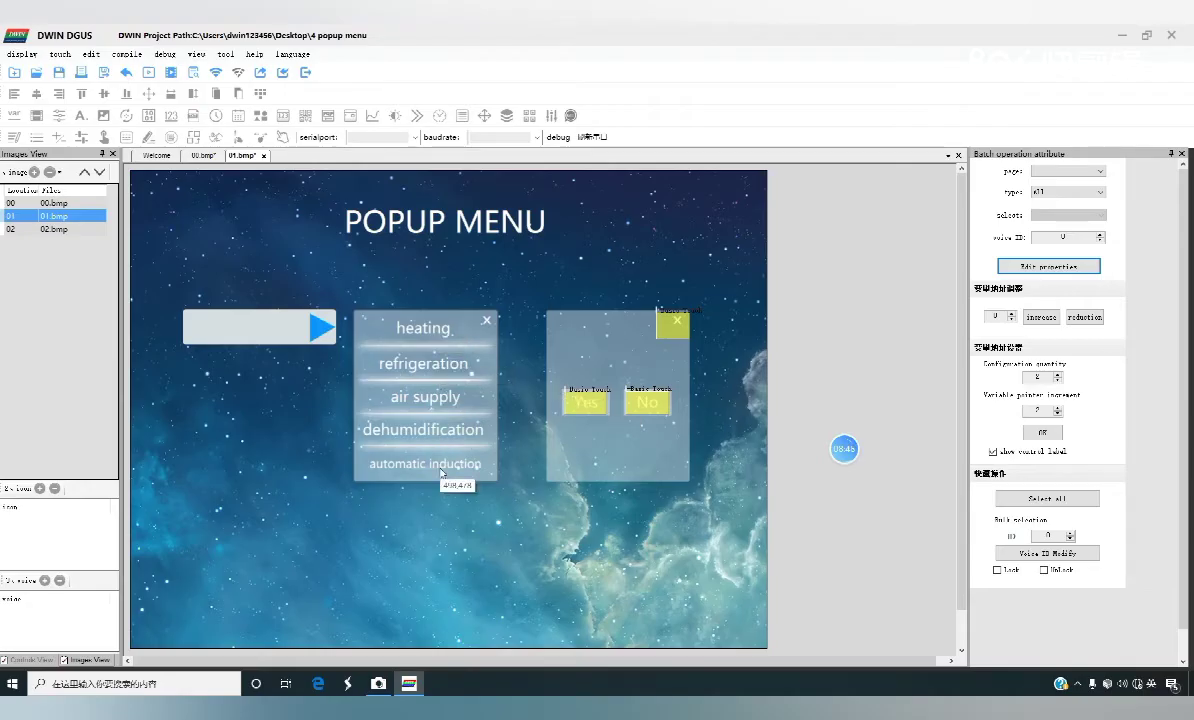
On page 00, copy the first button's Pop Menu touch control onto the second arrow button
click(96, 203)
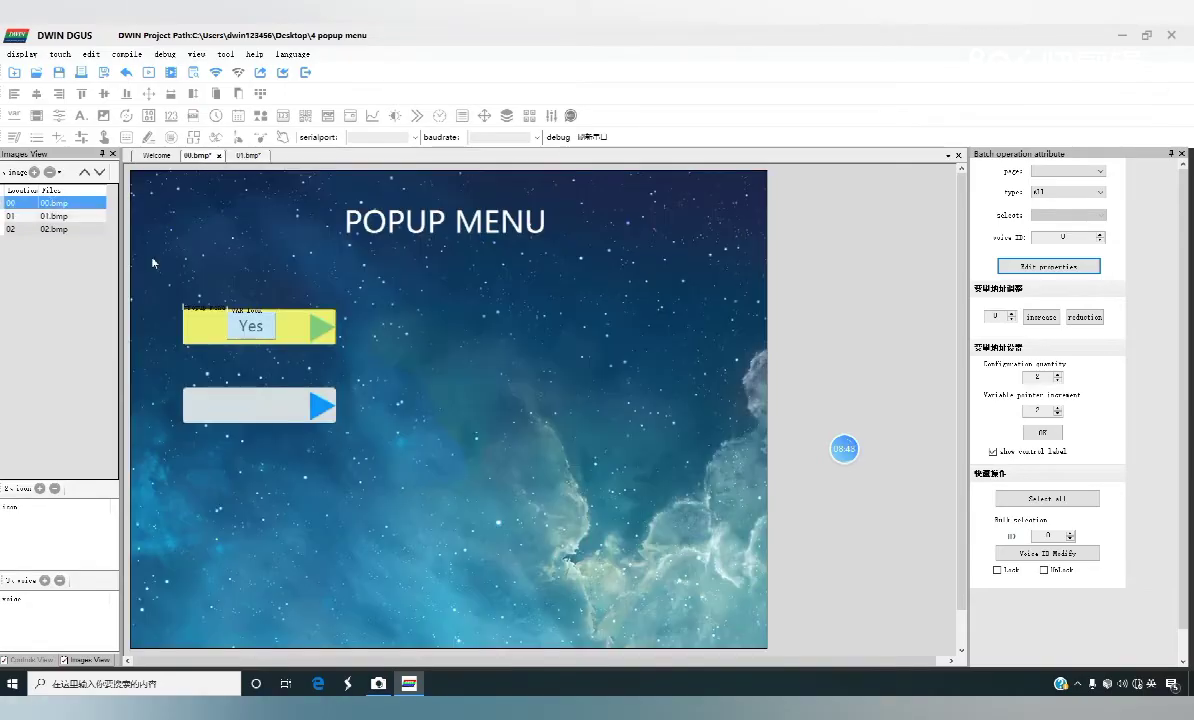
click(316, 327)
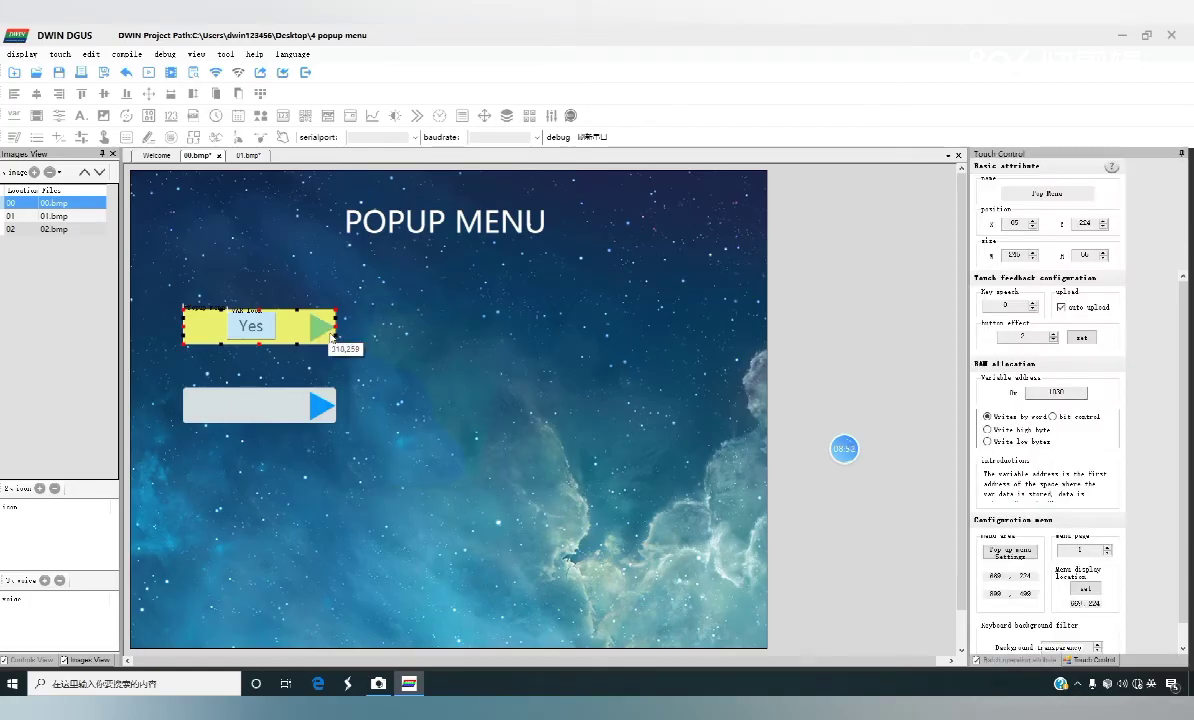
click(335, 368)
click(324, 338)
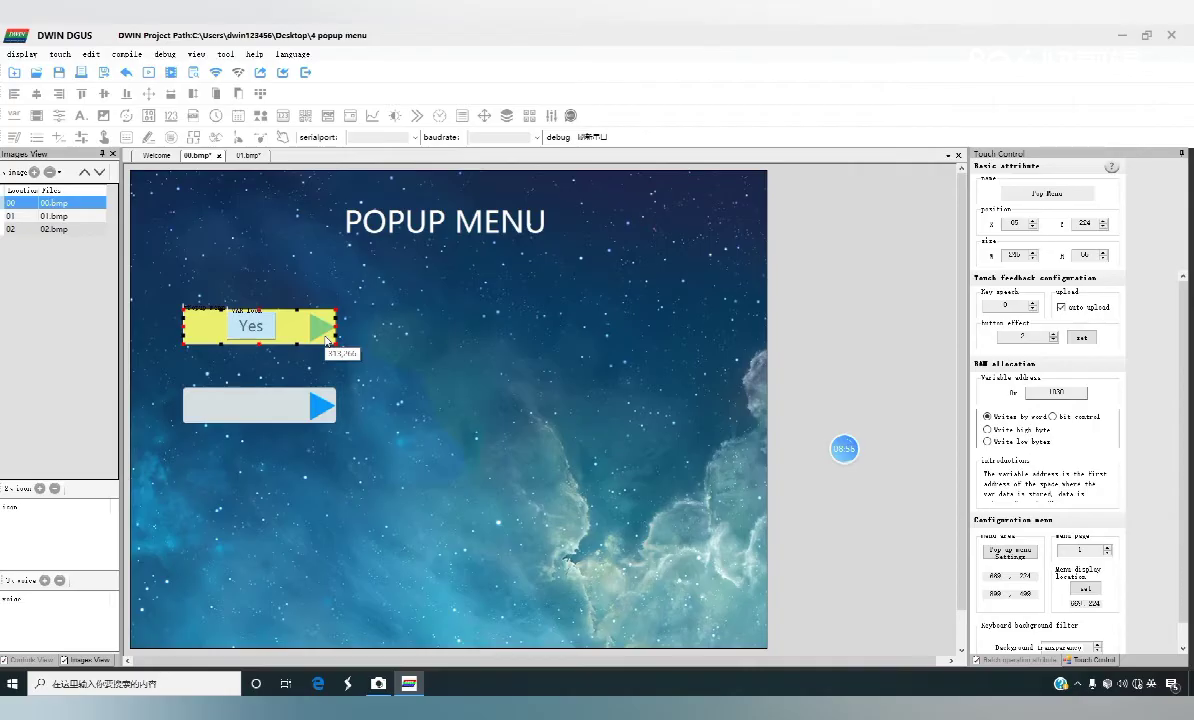
key(ctrl+c)
key(ctrl+v)
drag(314, 330, 313, 405)
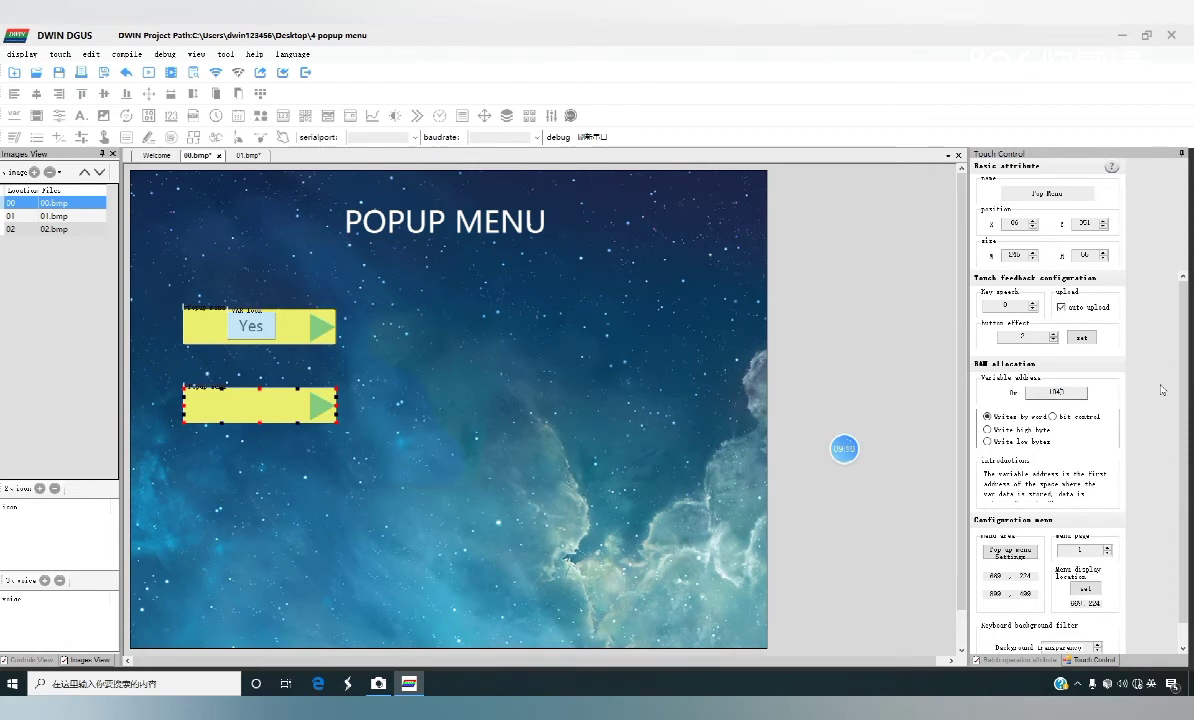
scroll(1188, 378, down, 1)
scroll(1188, 378, down, 1)
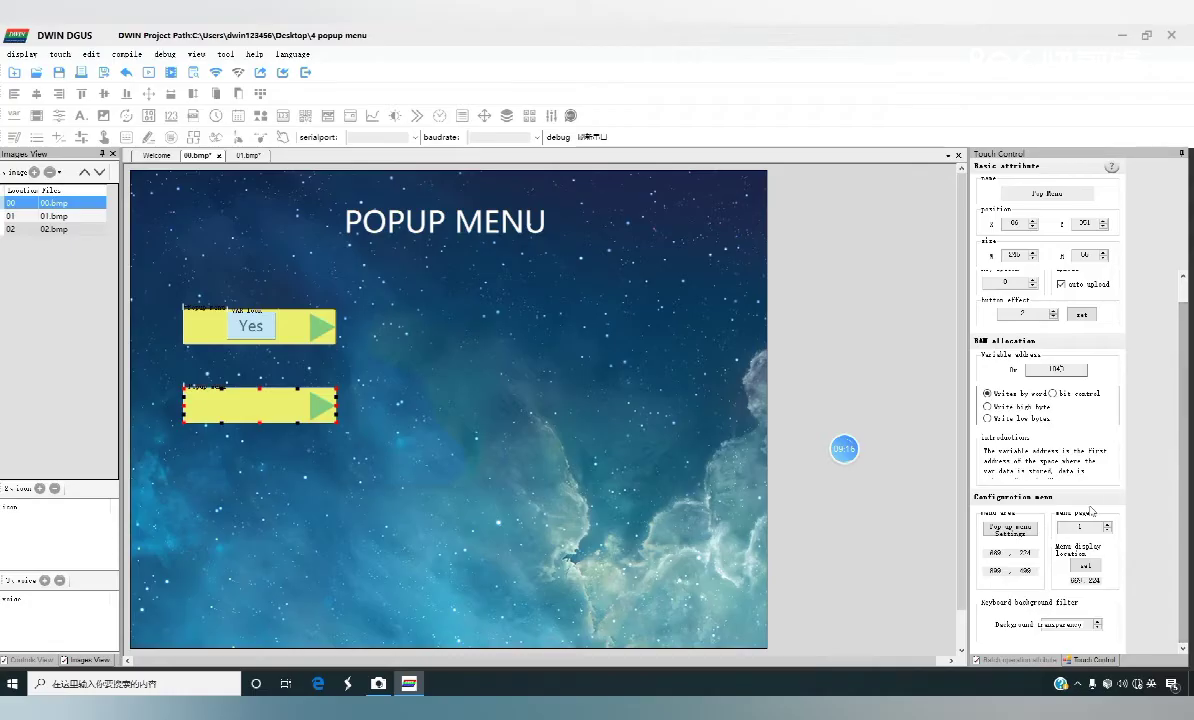
Use image 01's heating list, area 360,224 to 590,498, as the popup menu
click(1019, 530)
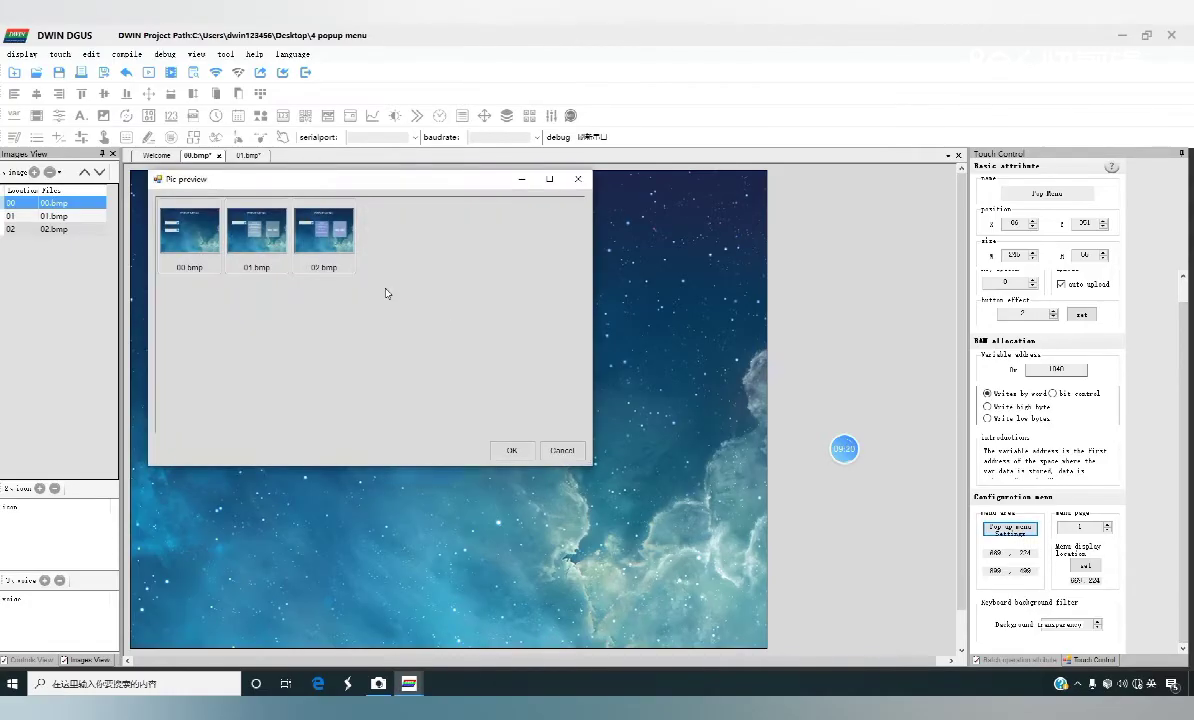
click(250, 234)
click(508, 451)
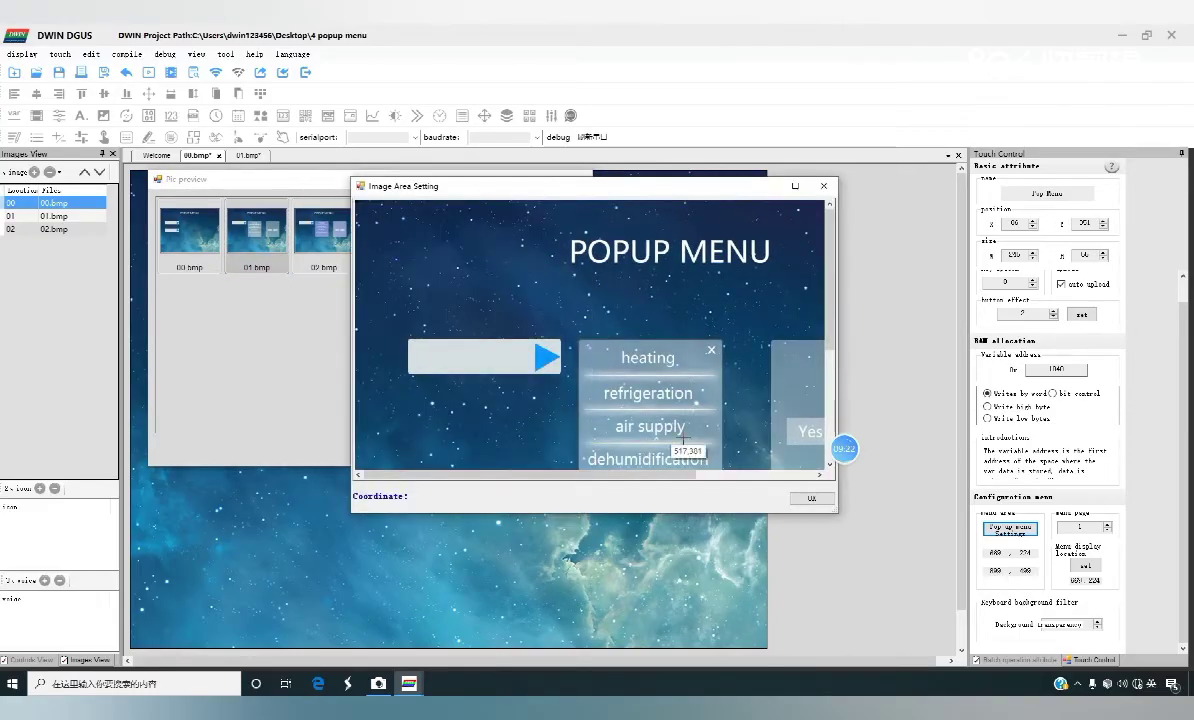
drag(831, 507, 985, 620)
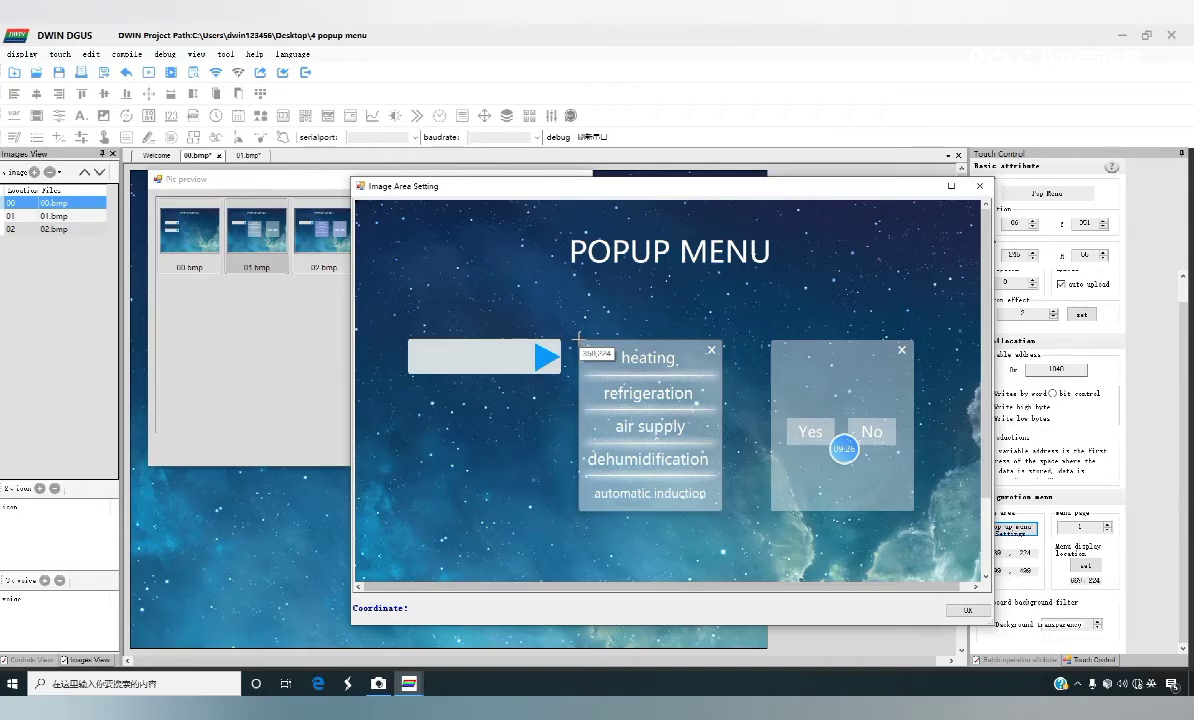
drag(579, 340, 721, 509)
click(964, 610)
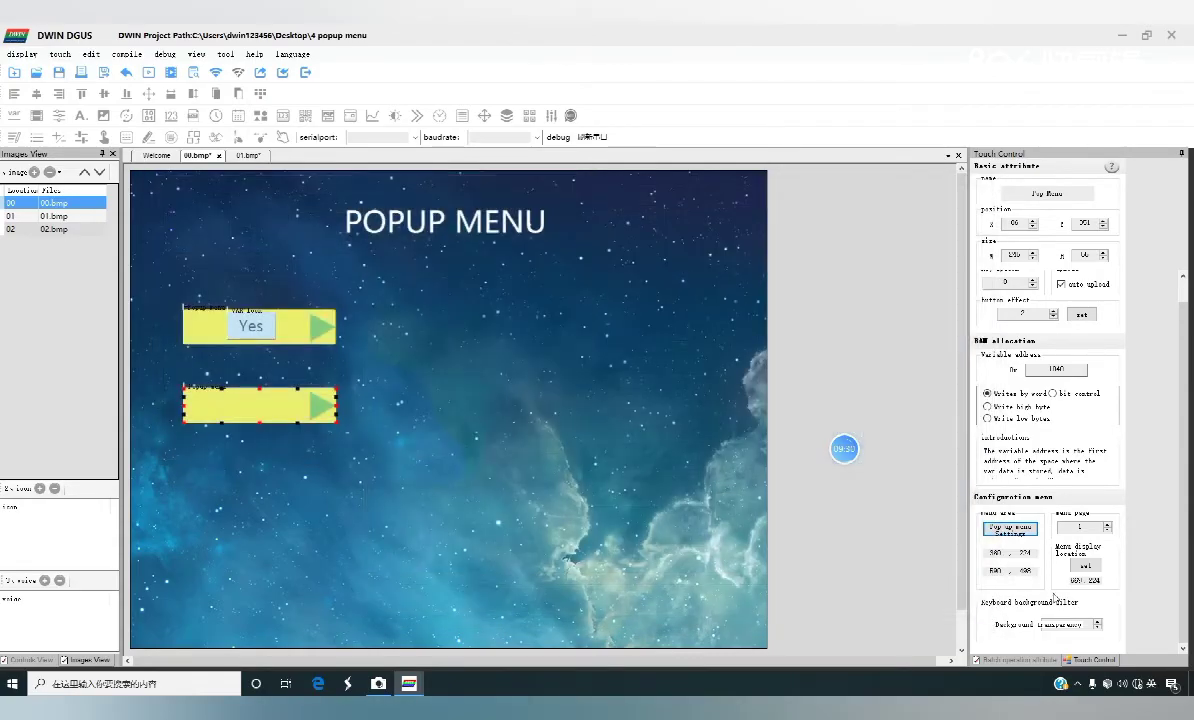
Set the menu display location to about 660,224
click(1087, 568)
drag(1085, 581, 1065, 583)
double_click(1093, 580)
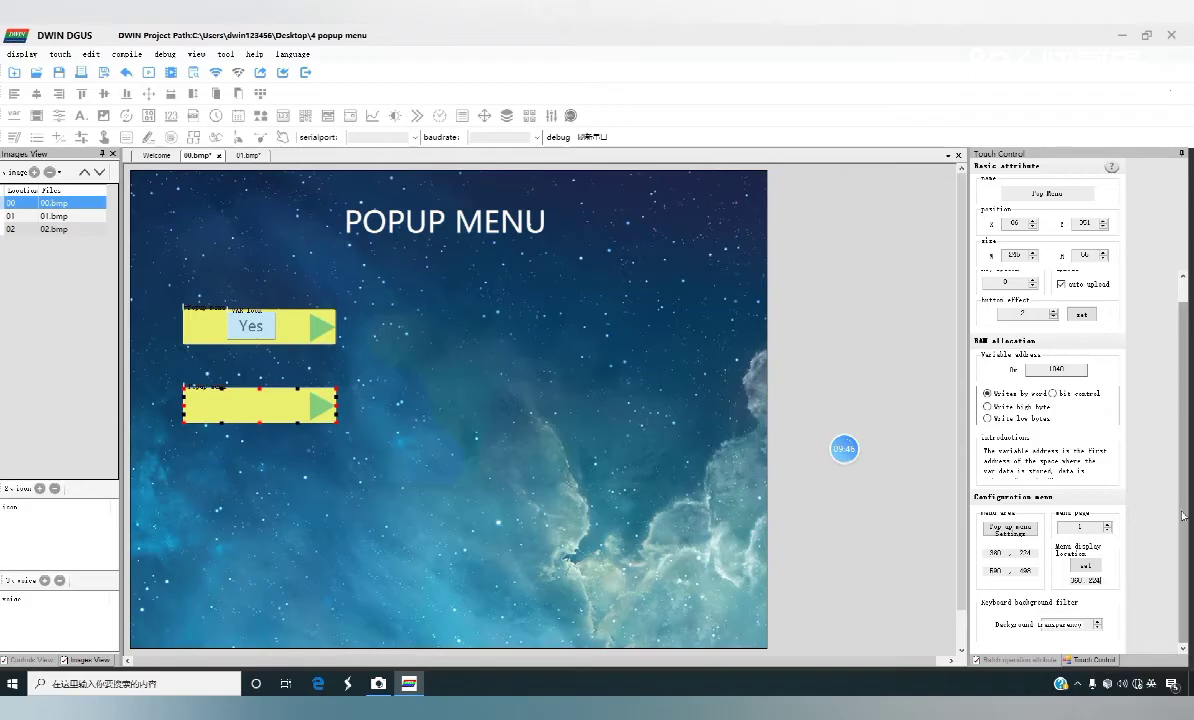
mouse_move(1185, 512)
mouse_down()
mouse_move(1182, 475)
mouse_move(1177, 534)
mouse_up()
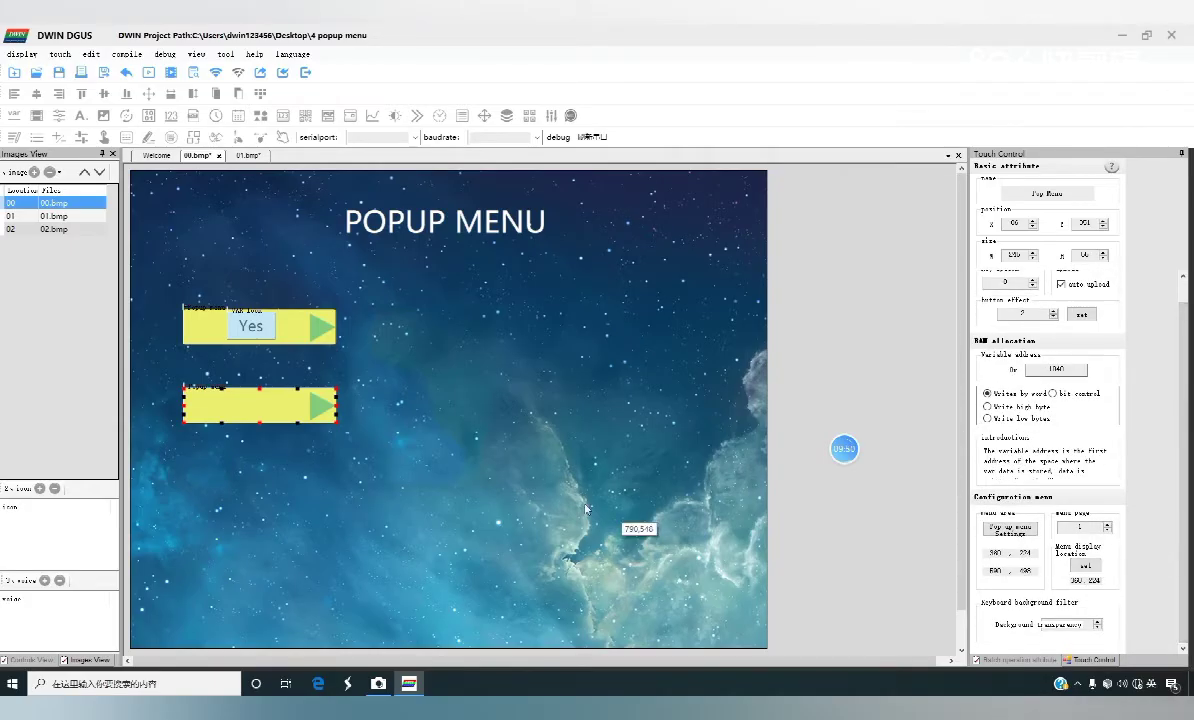
Copy the Yes variable icon display onto the second yellow button
click(360, 405)
click(297, 398)
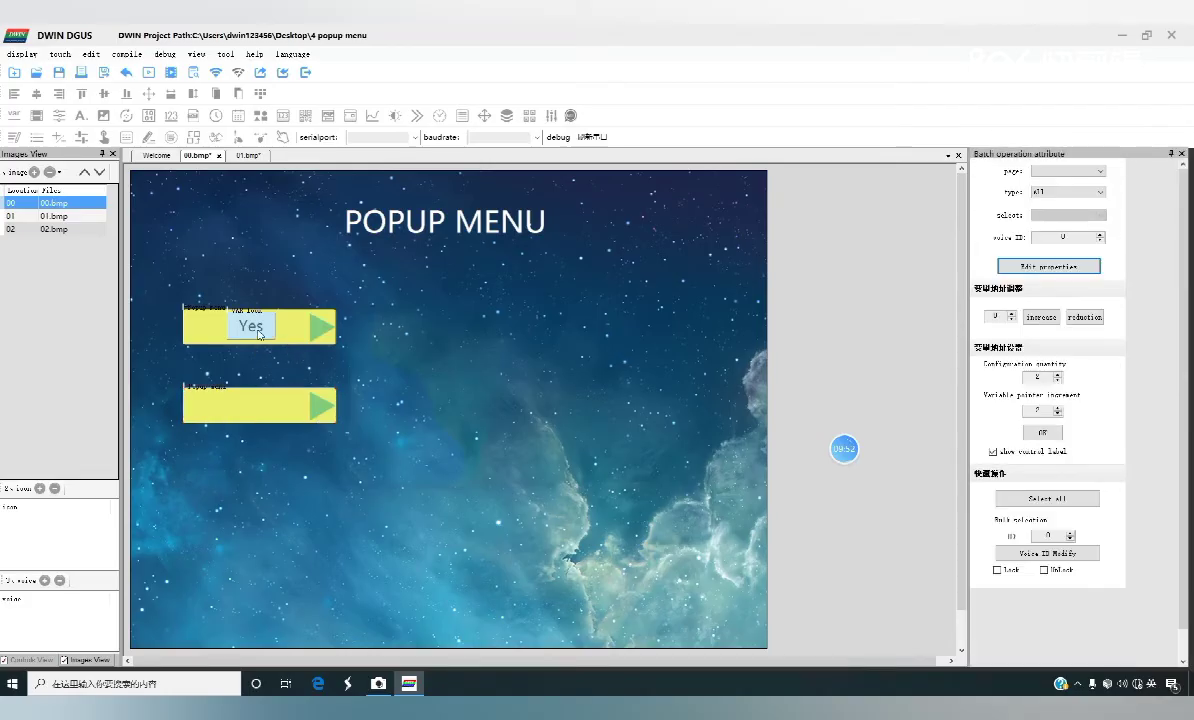
click(259, 334)
click(259, 334)
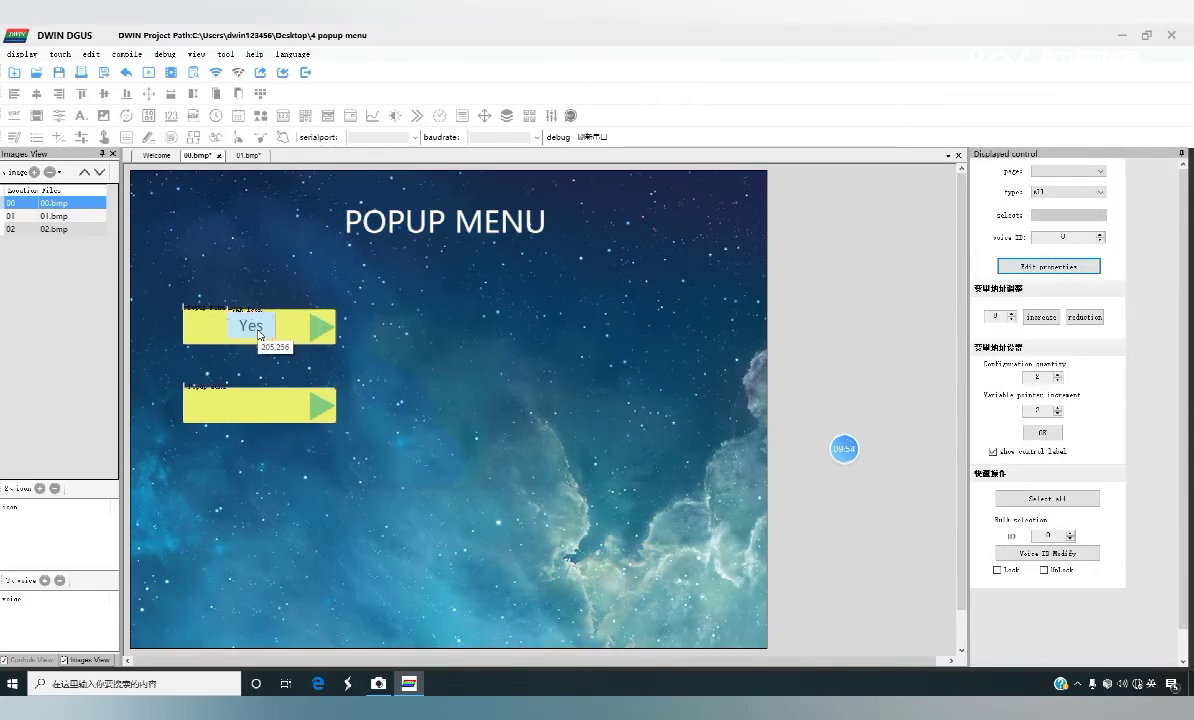
drag(259, 334, 258, 407)
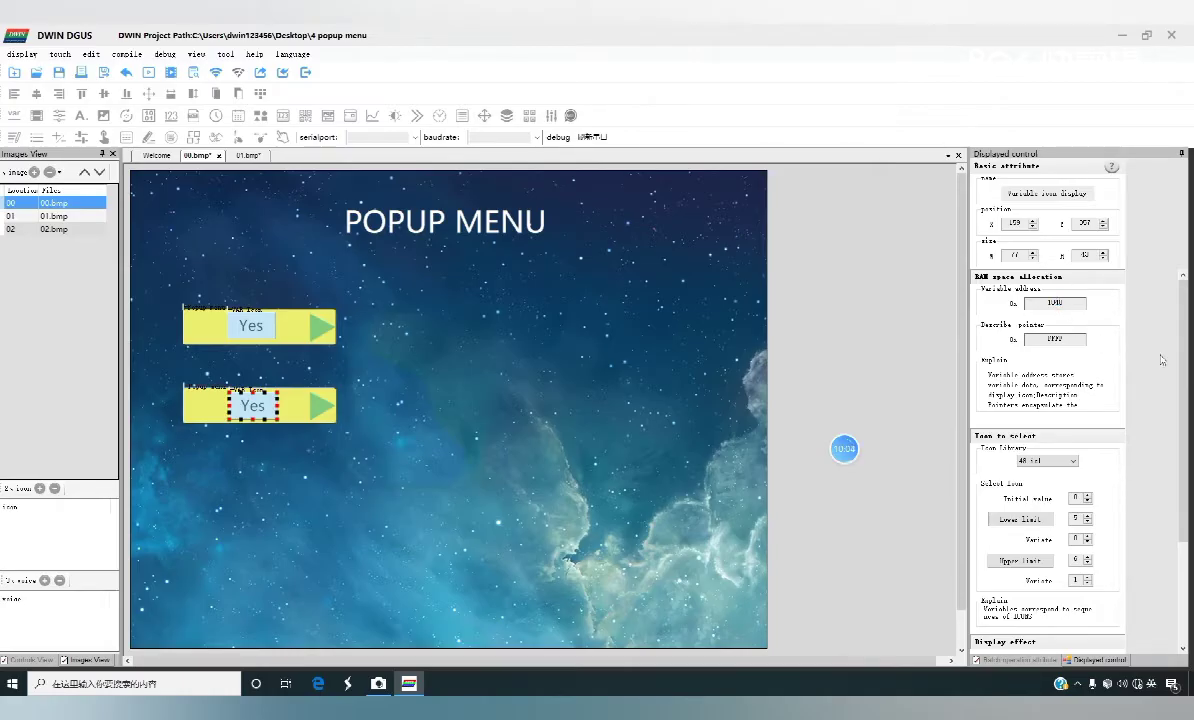
scroll(1181, 347, down, 5)
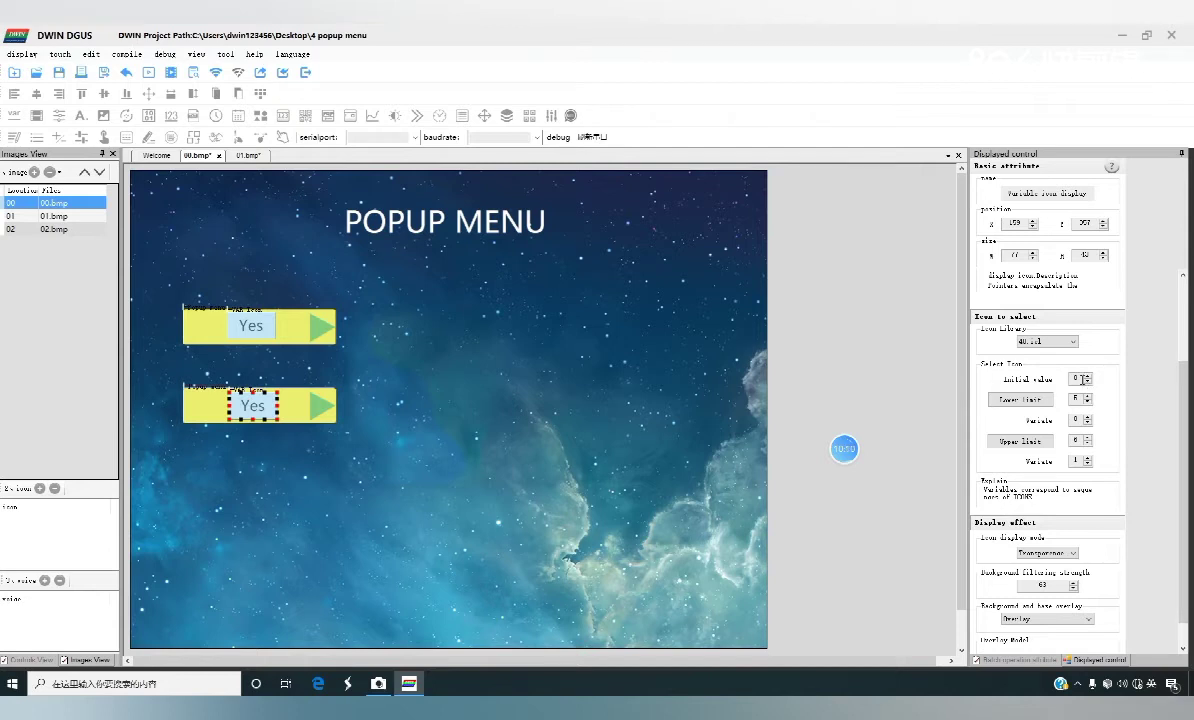
Set the copied icon's lower limit to icon 0 and upper limit to icon 4
click(1020, 399)
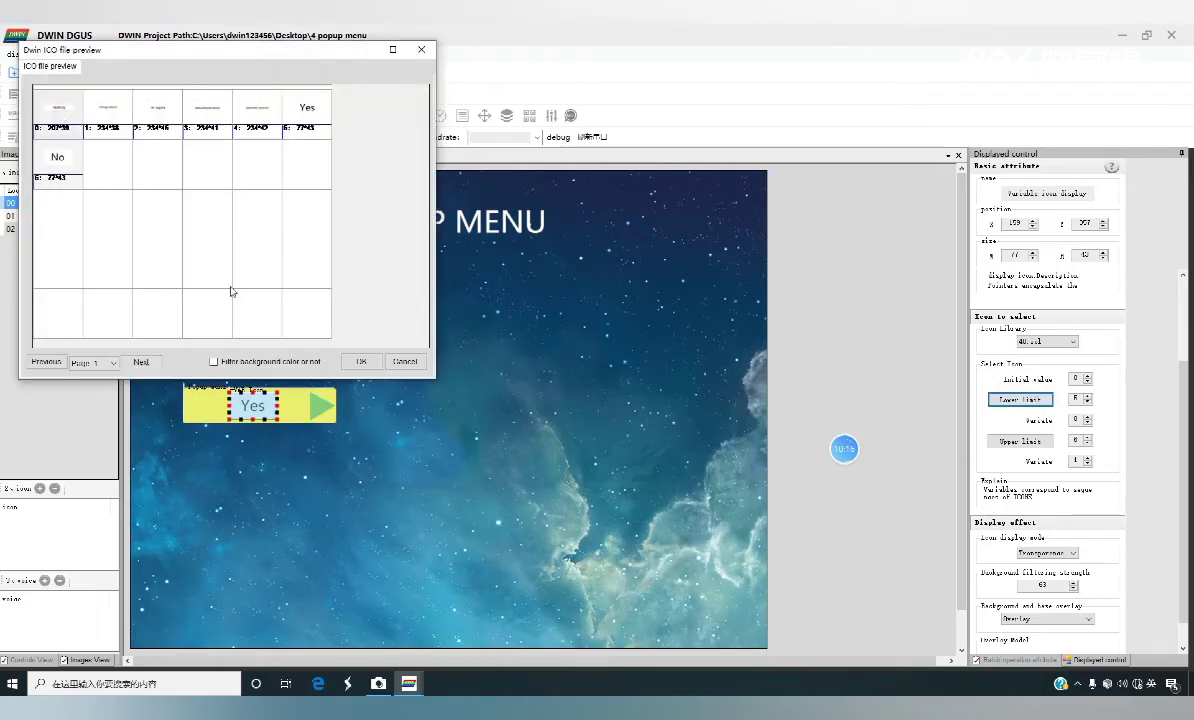
click(361, 361)
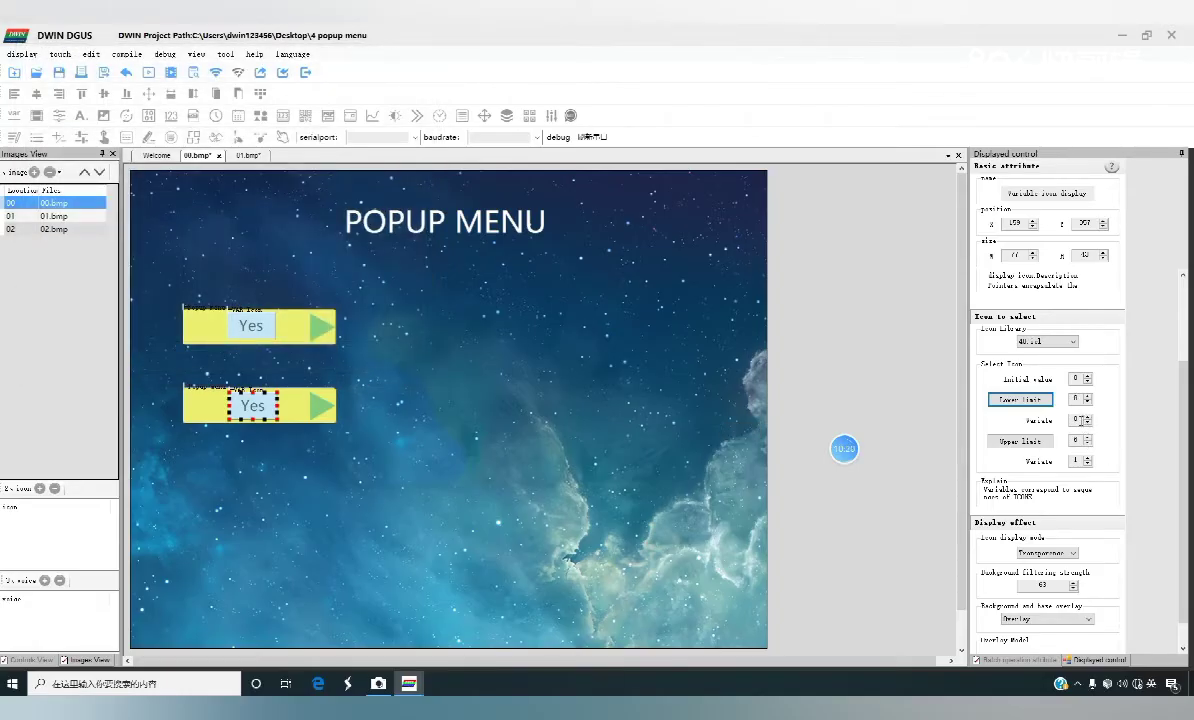
click(1020, 441)
click(263, 137)
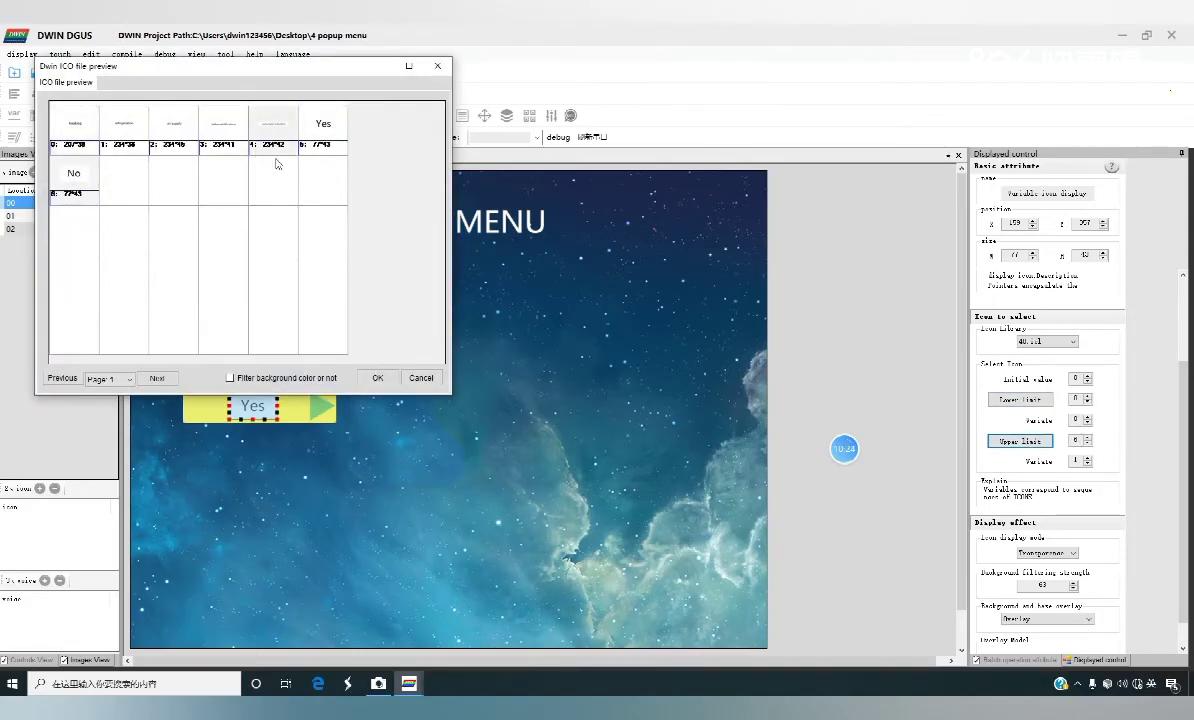
click(378, 377)
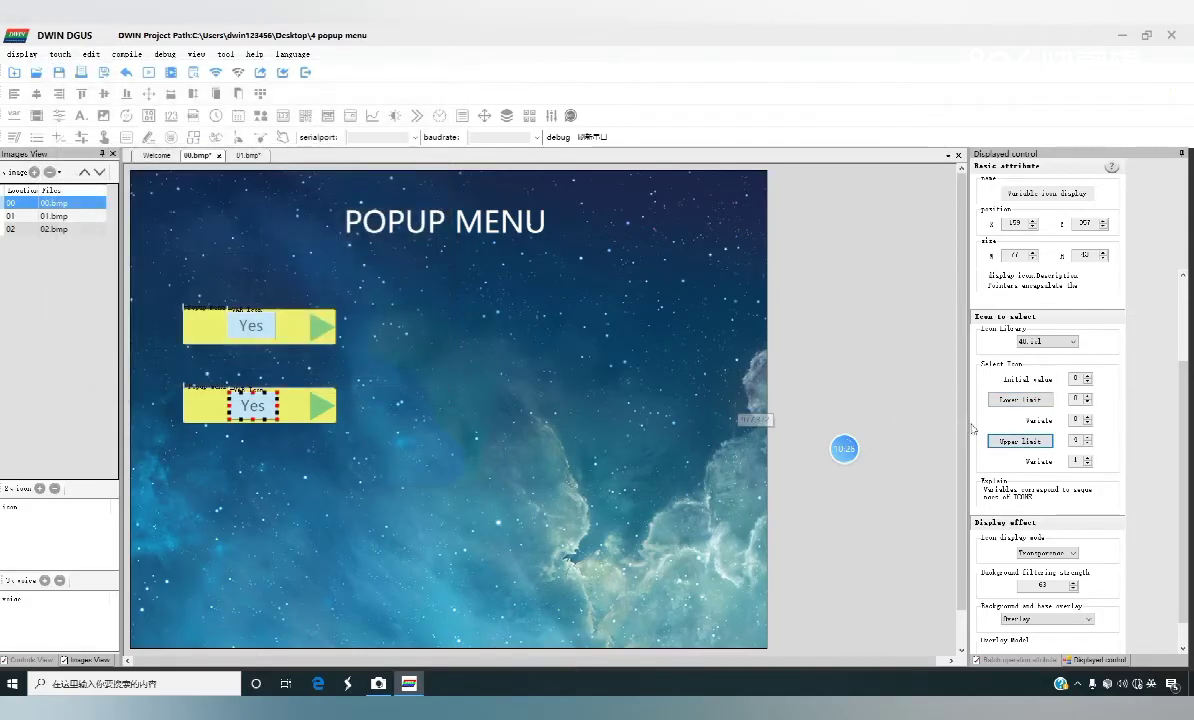
click(1079, 460)
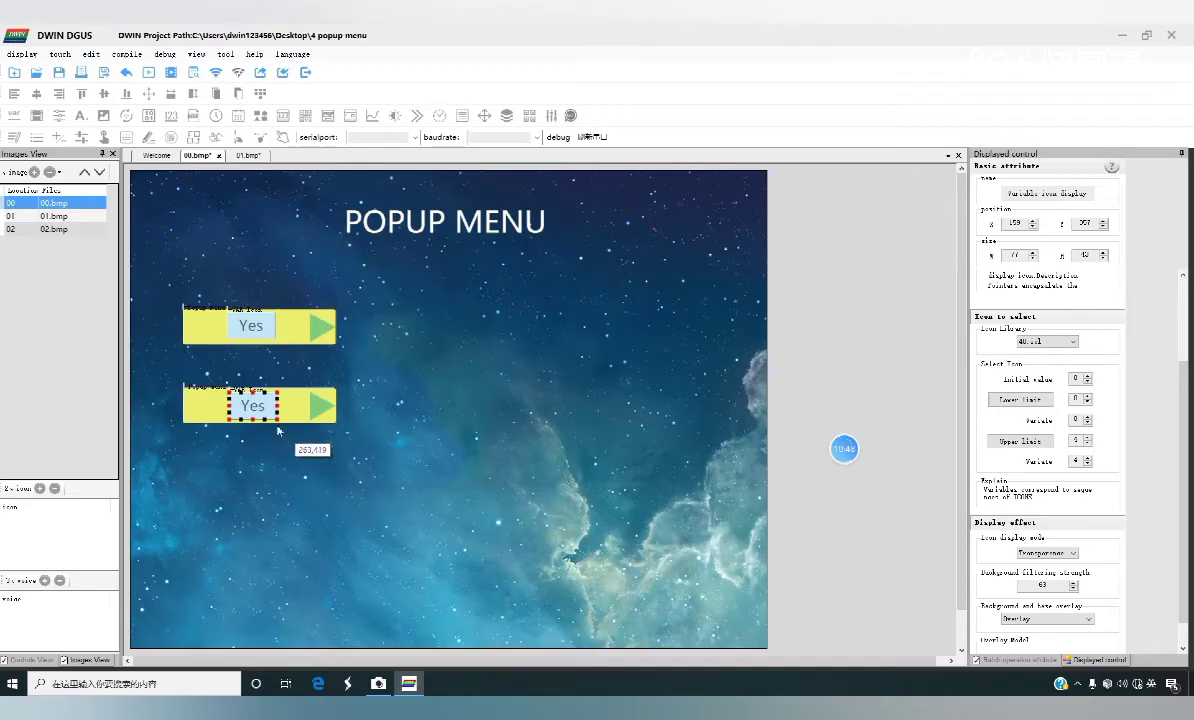
mouse_move(944, 446)
scroll(1188, 362, up, 4)
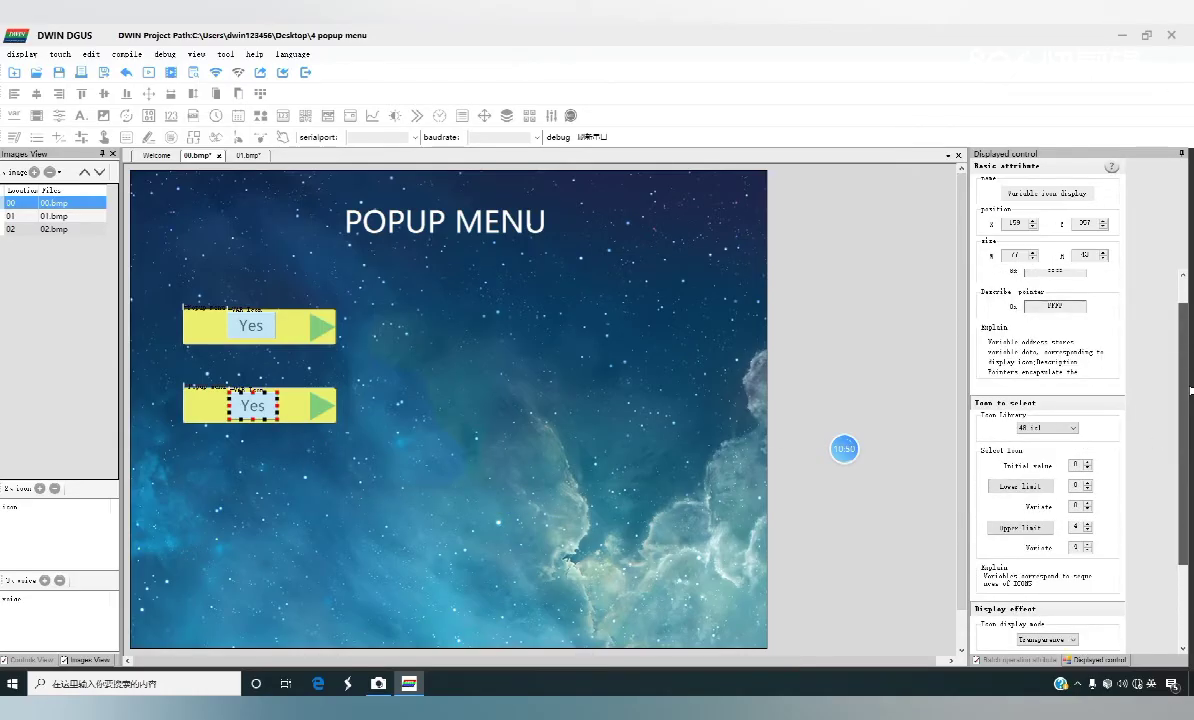
drag(1189, 362, 1189, 470)
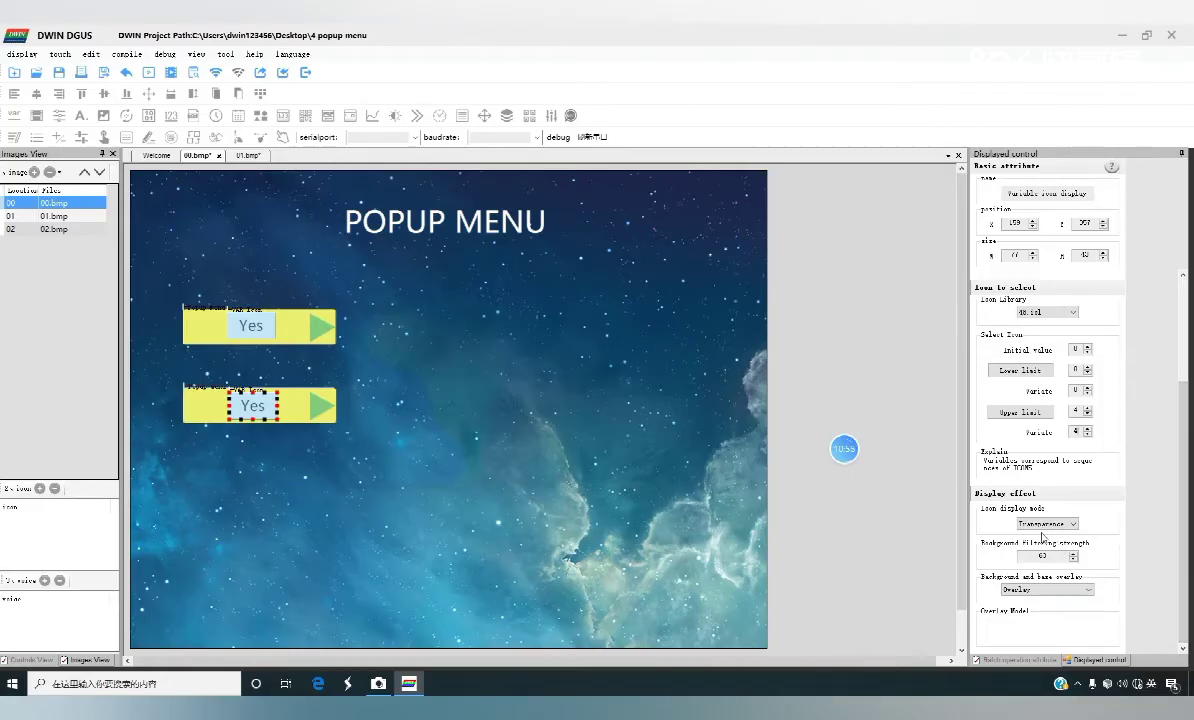
On page 01, draw a basic touch area over the heating item and edit its key value
click(73, 212)
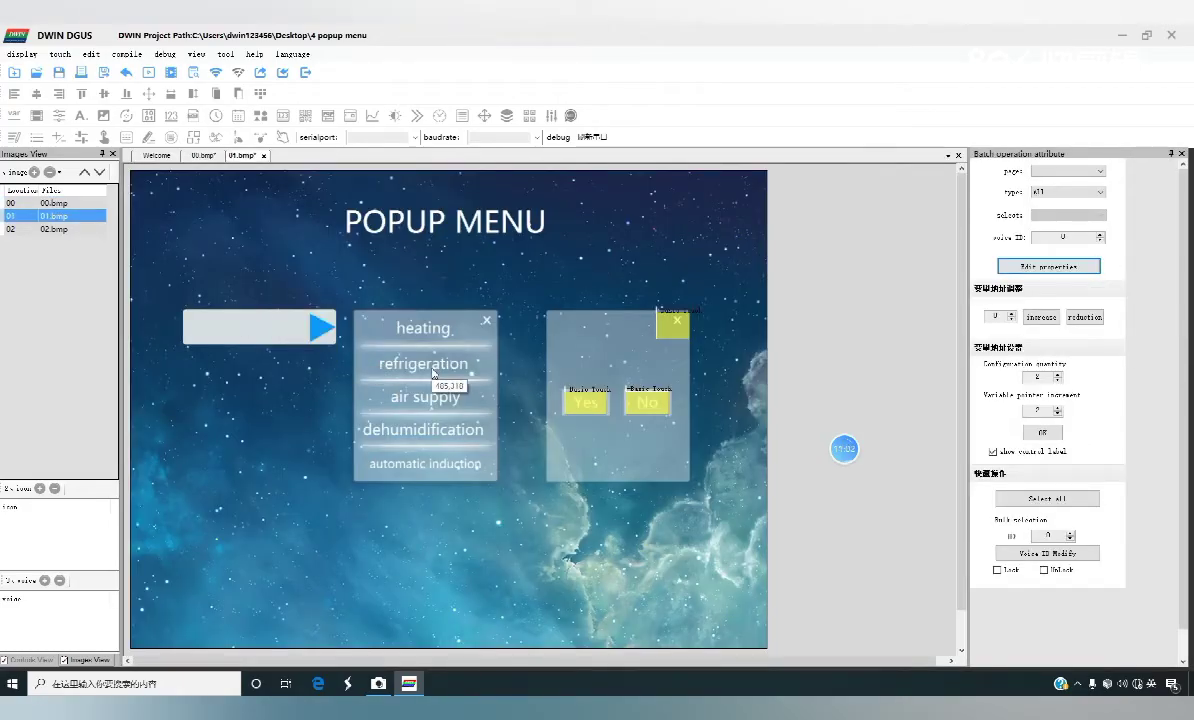
click(107, 139)
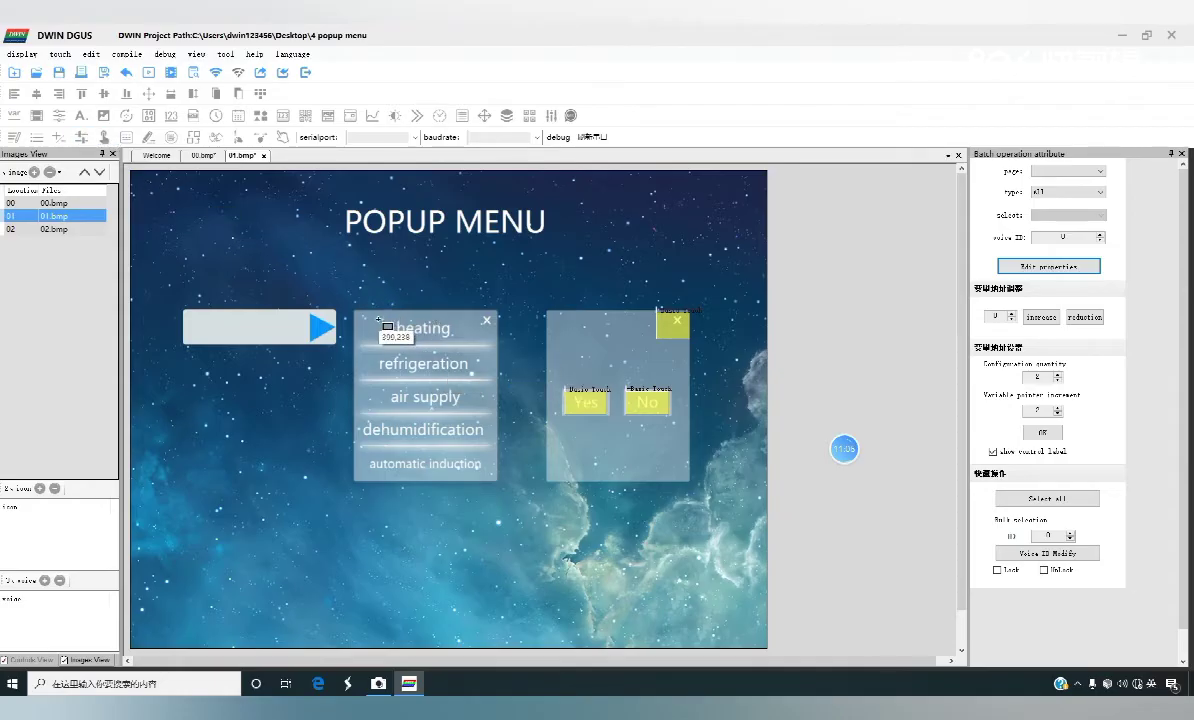
drag(378, 317, 477, 350)
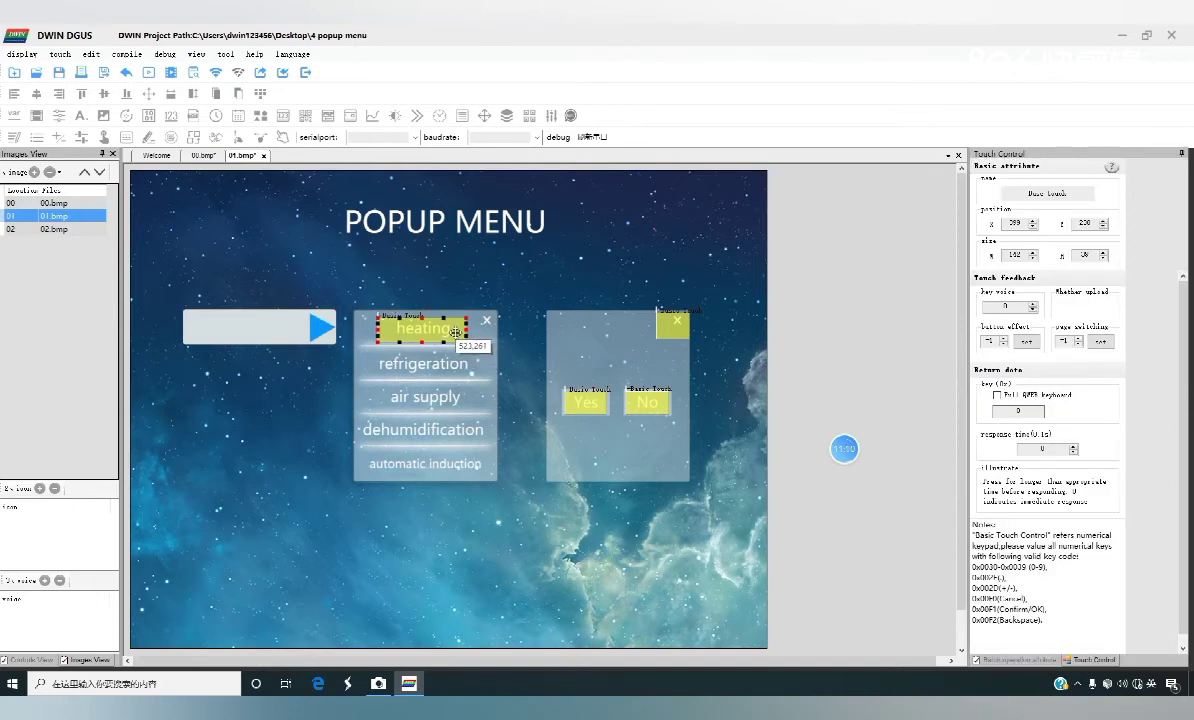
click(1021, 410)
double_click(1014, 410)
Set the heating touch area's press effect to image 02
click(1024, 345)
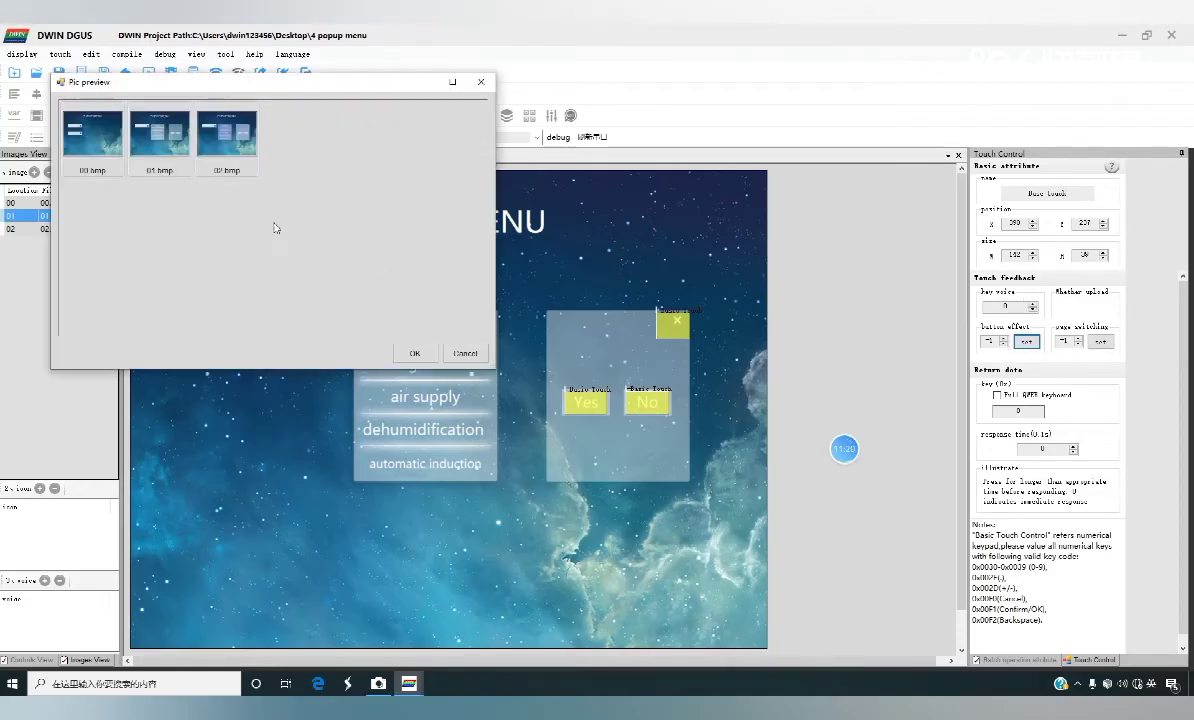
click(222, 140)
click(414, 352)
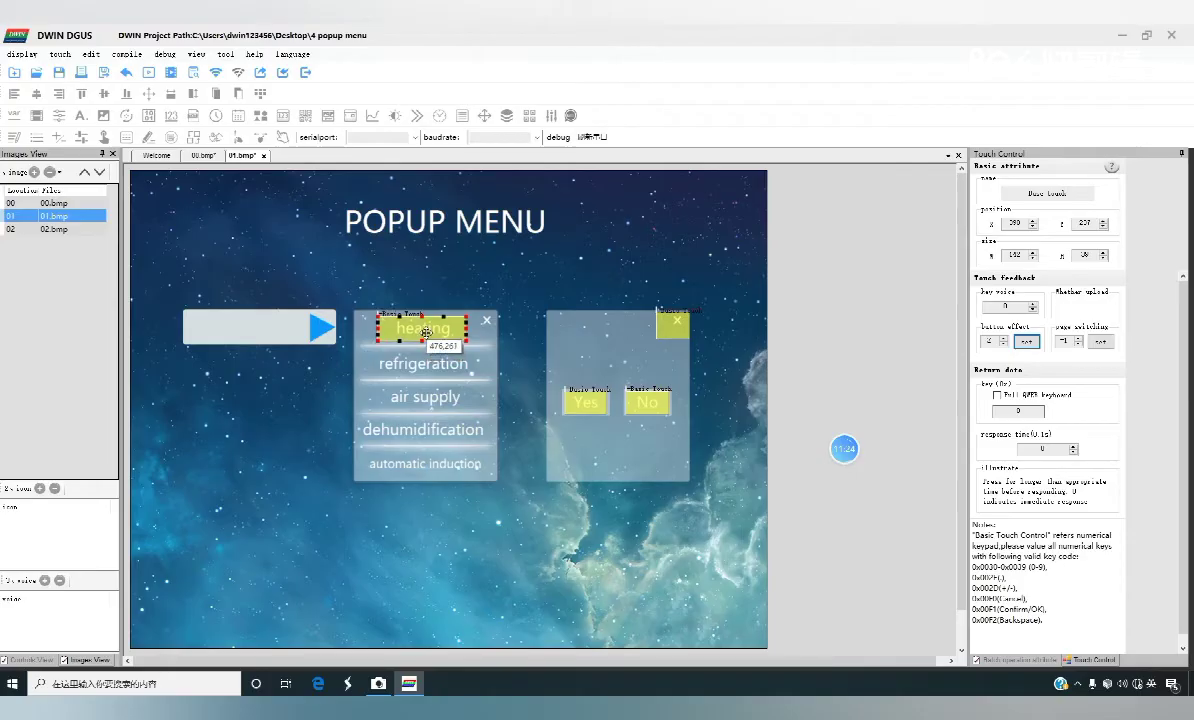
click(428, 350)
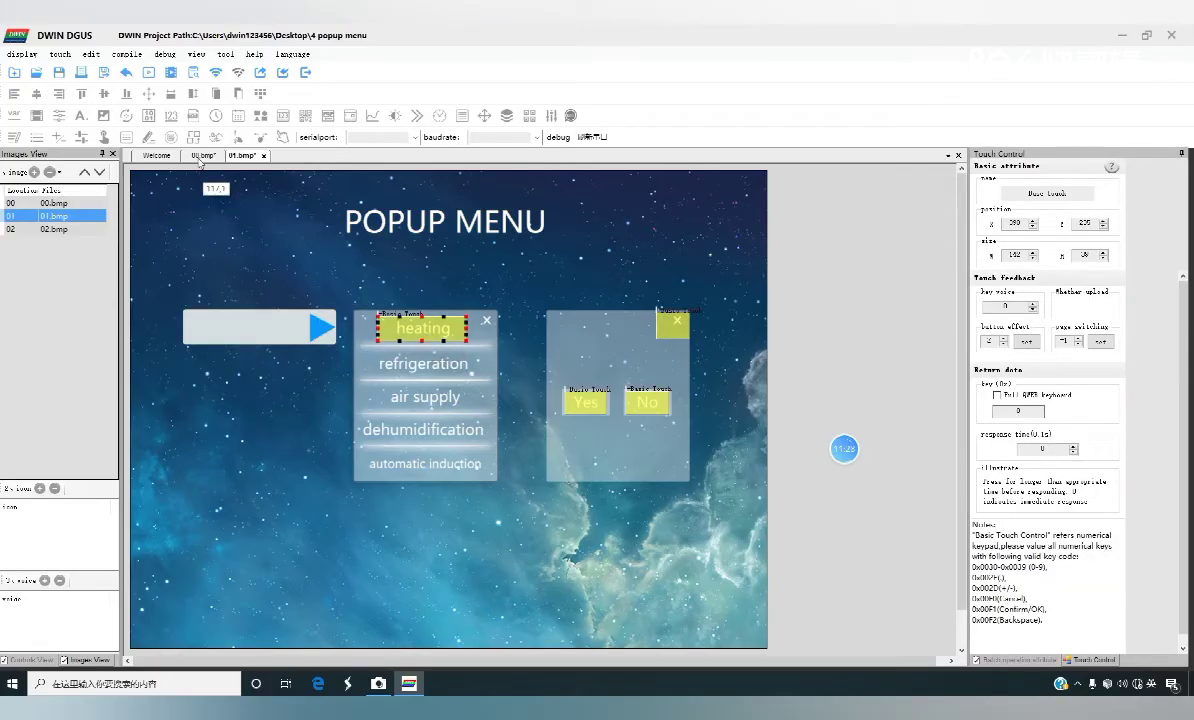
click(104, 138)
Add a refrigeration touch area whose pressed look is image 02
drag(372, 351, 477, 376)
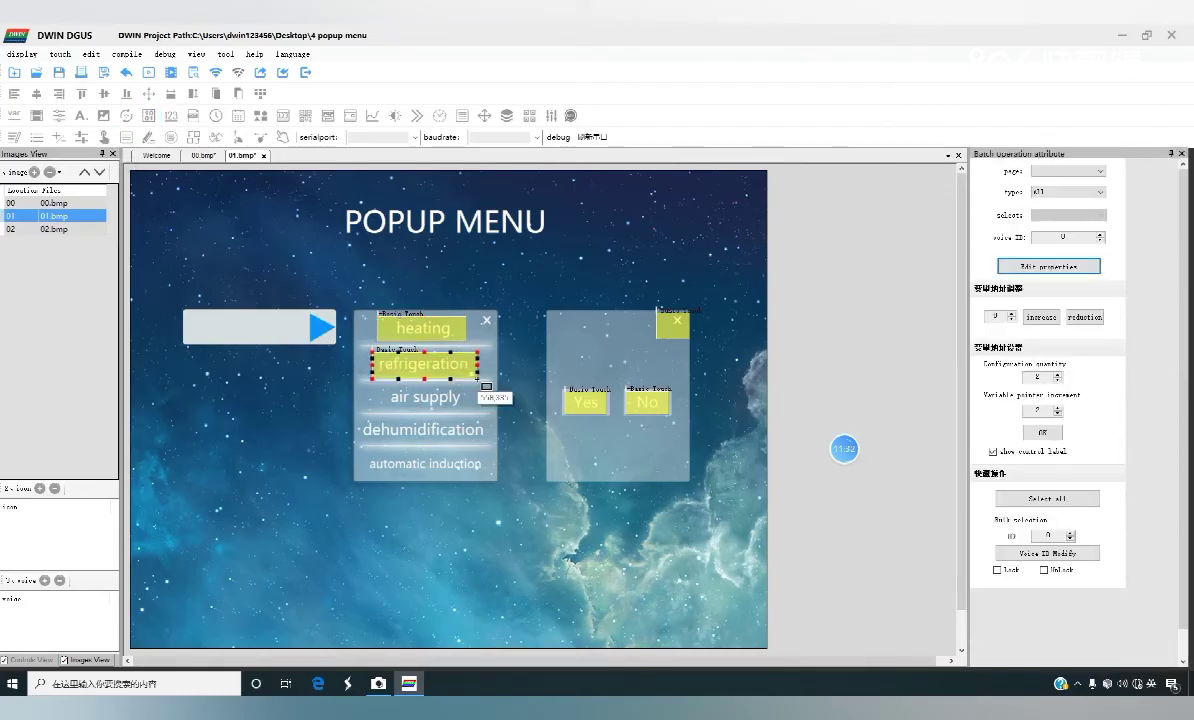
click(465, 367)
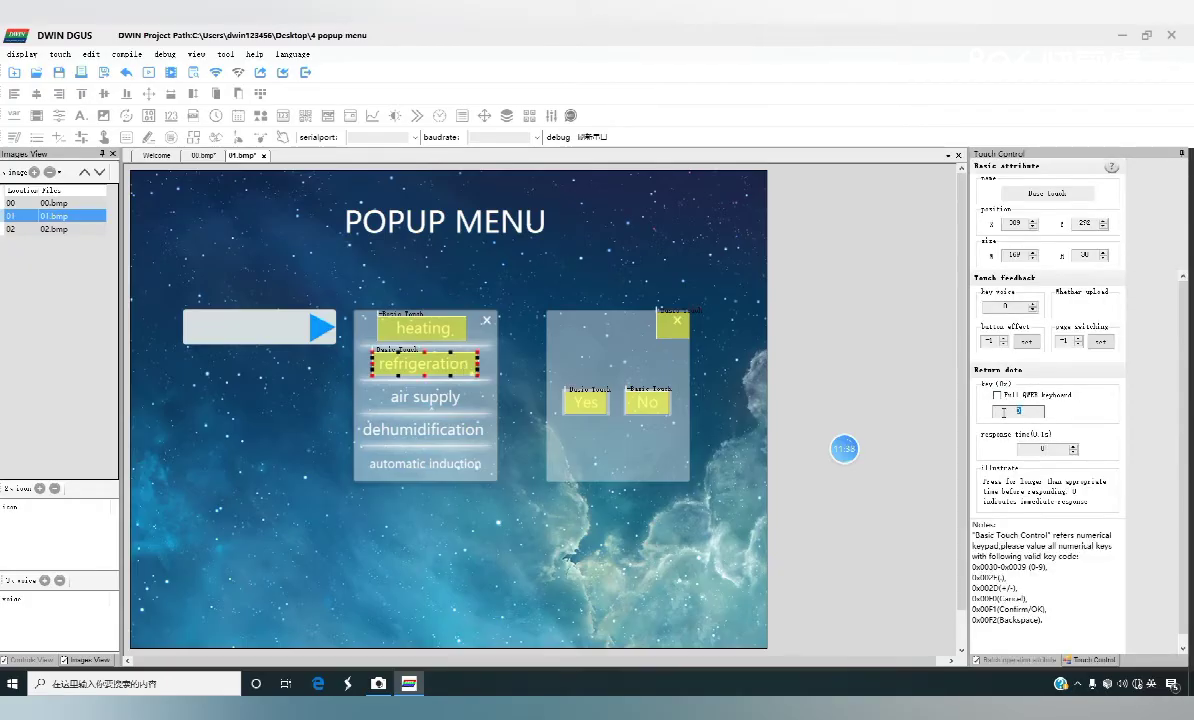
click(1023, 342)
click(242, 155)
click(425, 368)
click(427, 371)
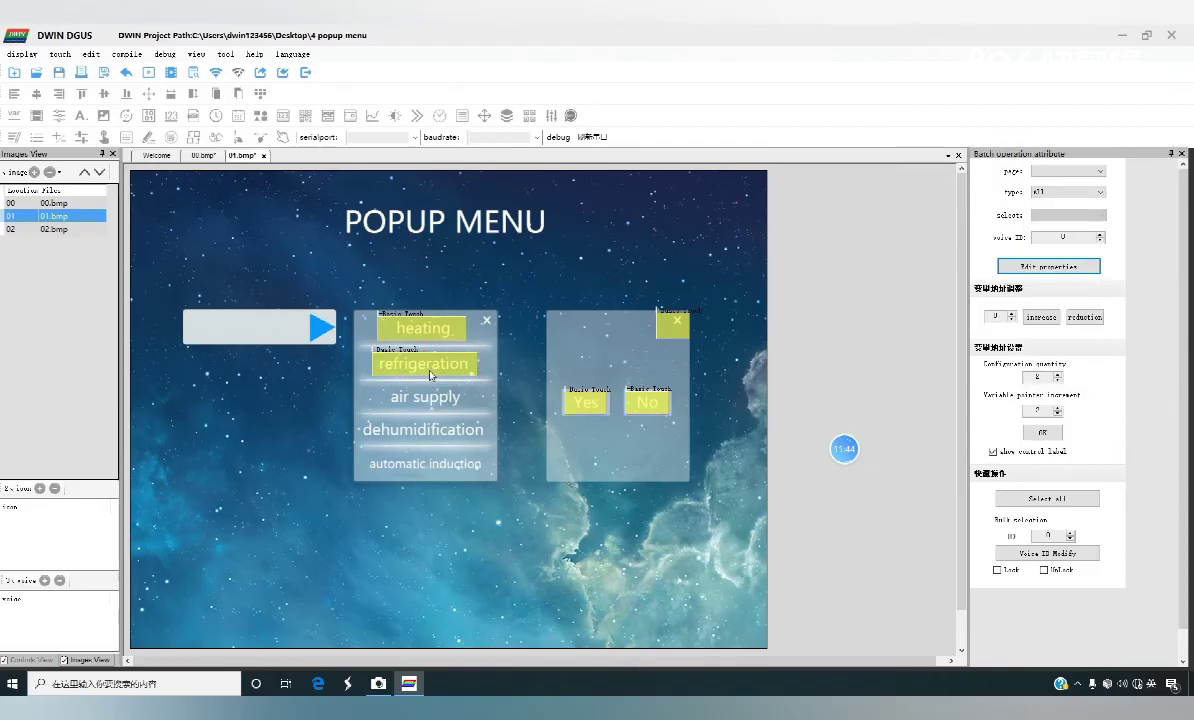
click(430, 373)
click(430, 375)
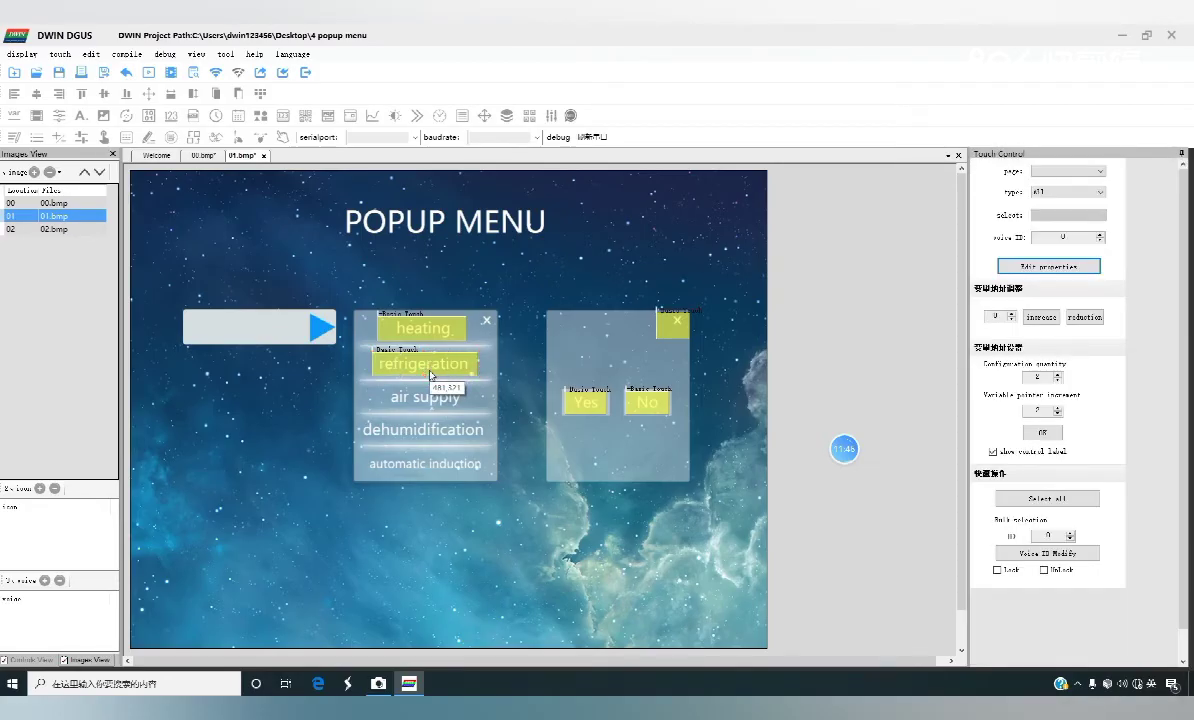
Give air supply key value 3 and copy touch areas over dehumidification and automatic induction
click(429, 397)
click(429, 397)
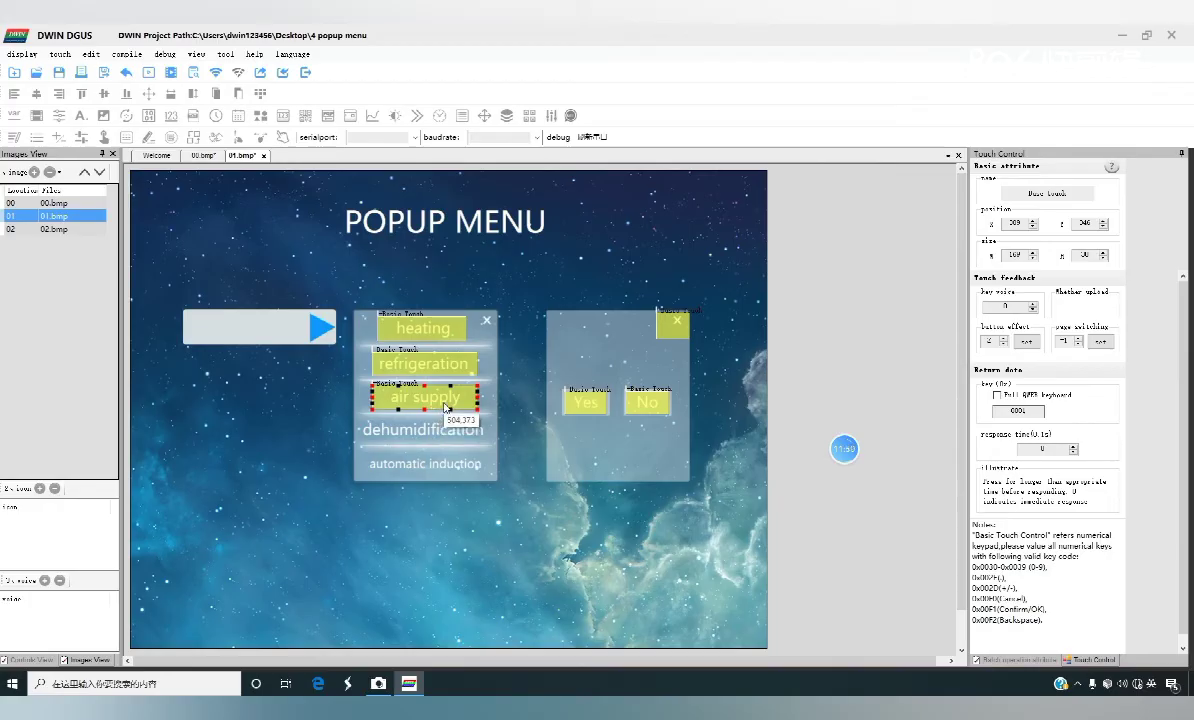
text(3)
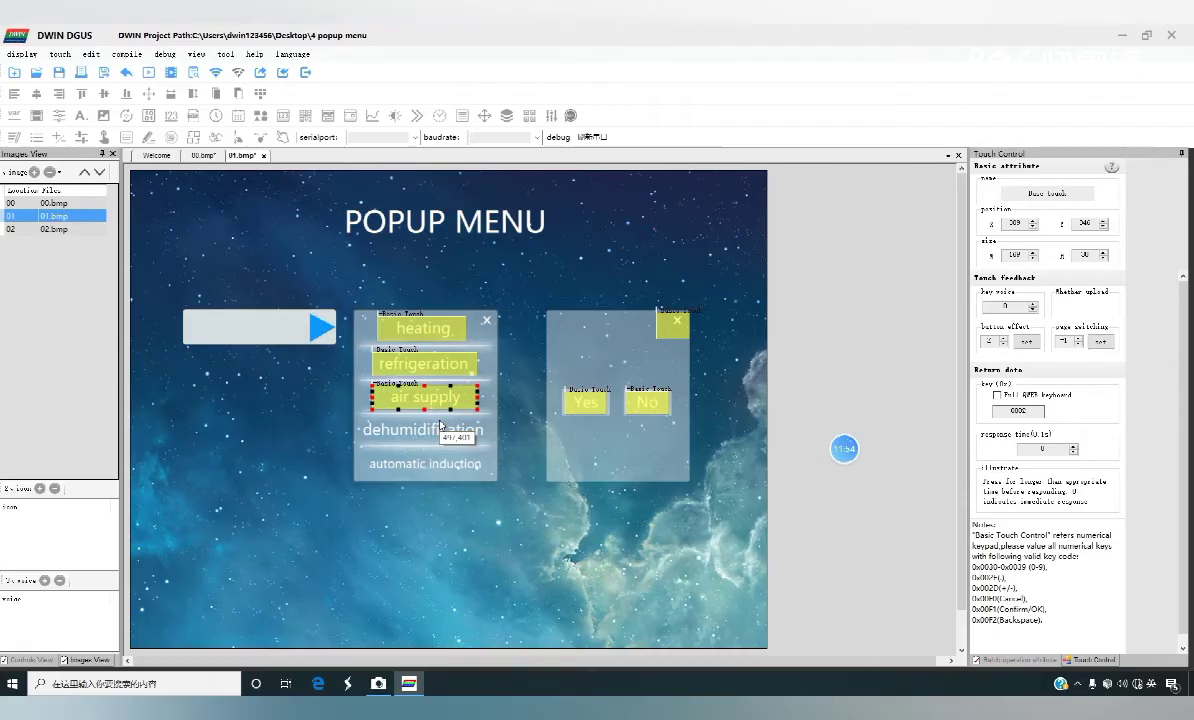
click(435, 404)
drag(435, 404, 488, 430)
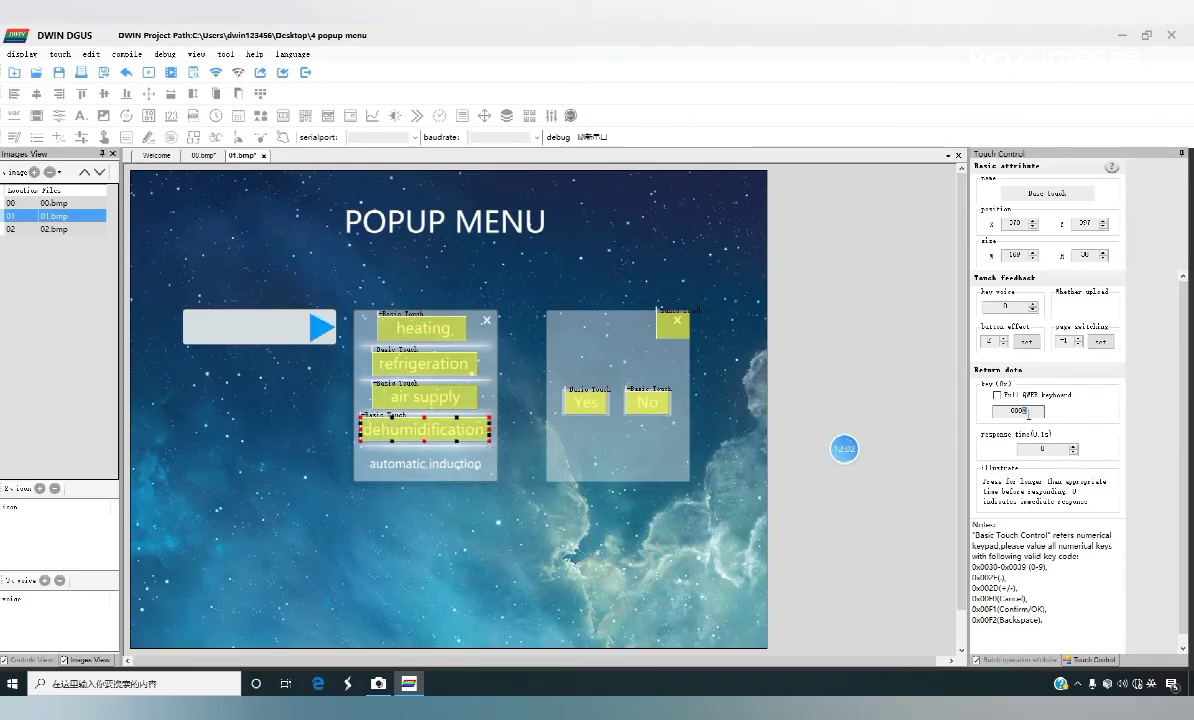
drag(455, 437, 455, 471)
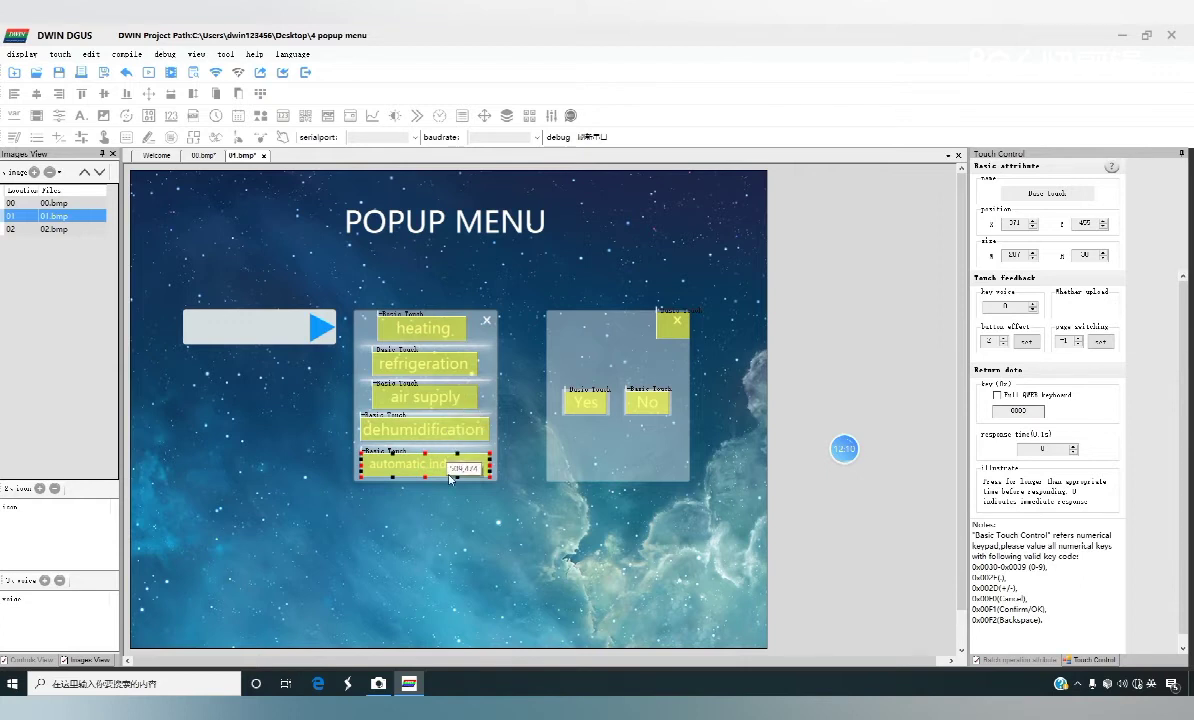
click(1029, 412)
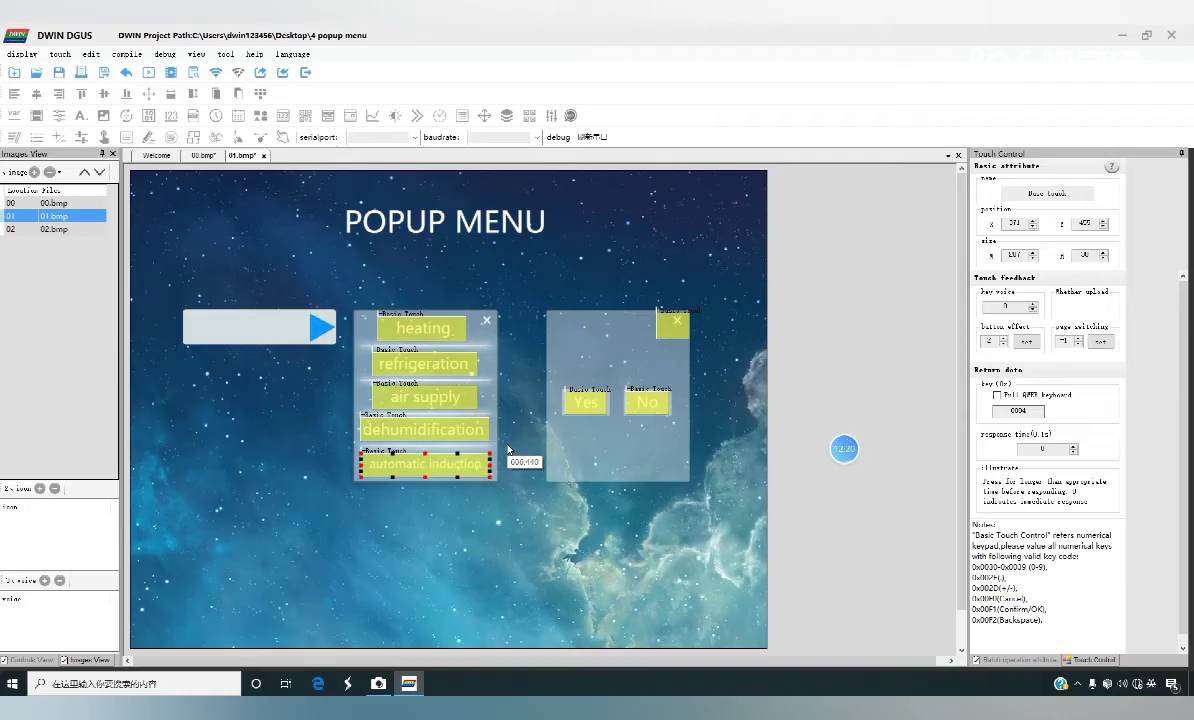
click(450, 292)
Paste a copy of the close X touch area beside heating, then return to page 00.bmp
click(679, 333)
key(ctrl+c)
key(ctrl+v)
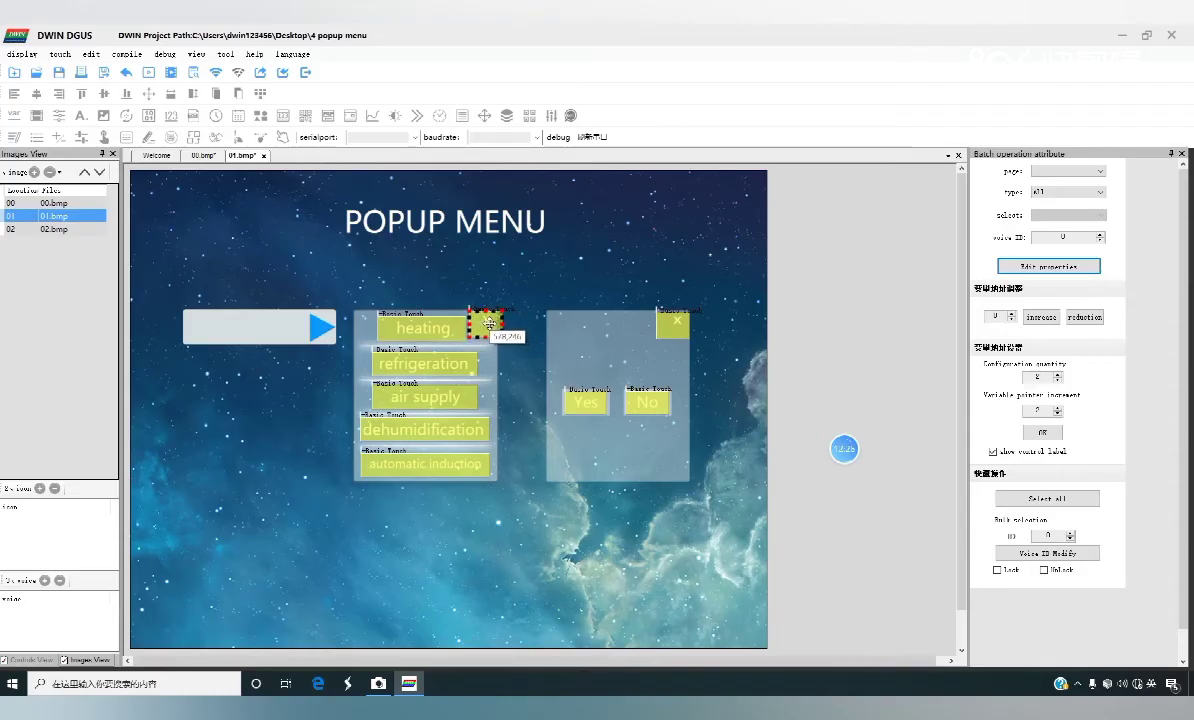
click(494, 324)
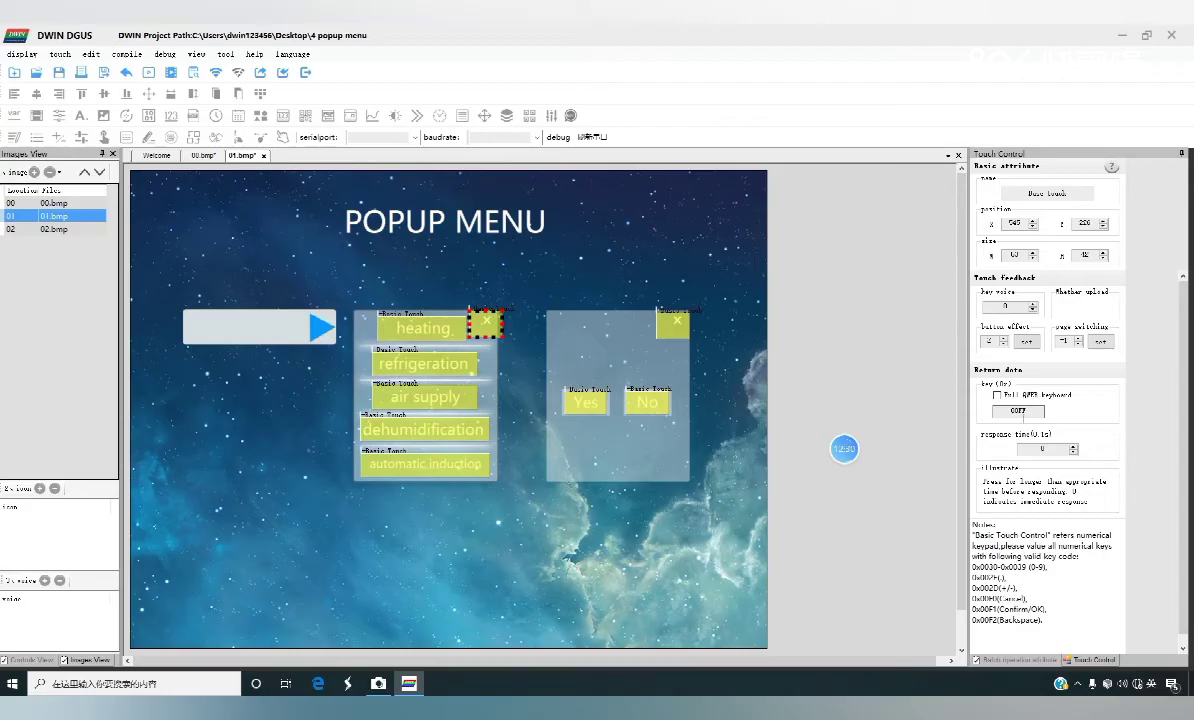
click(500, 465)
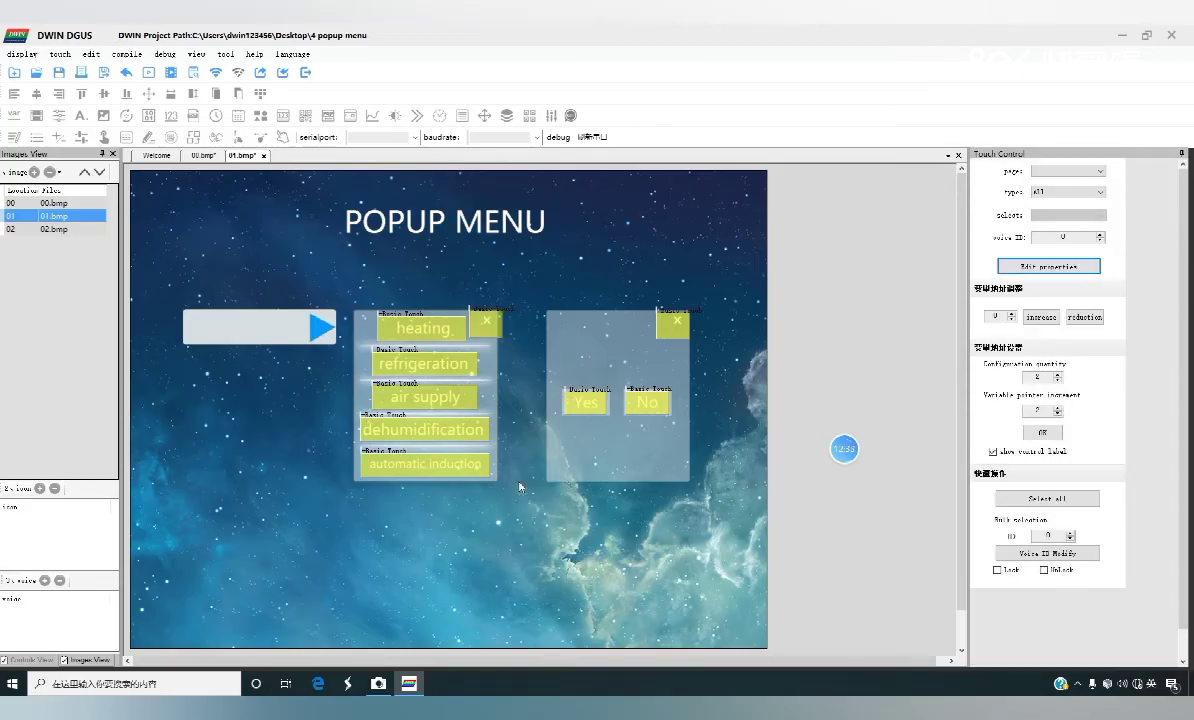
click(88, 205)
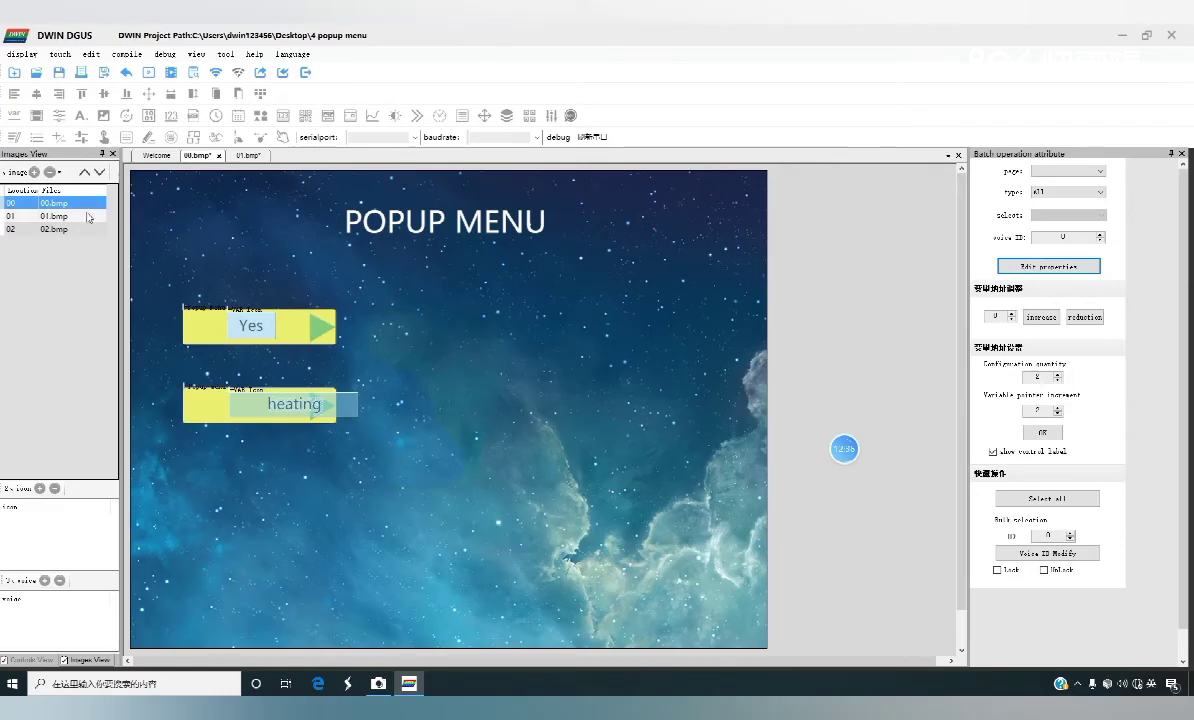
Drag the heating icon display left into the second yellow button on page 00
click(315, 405)
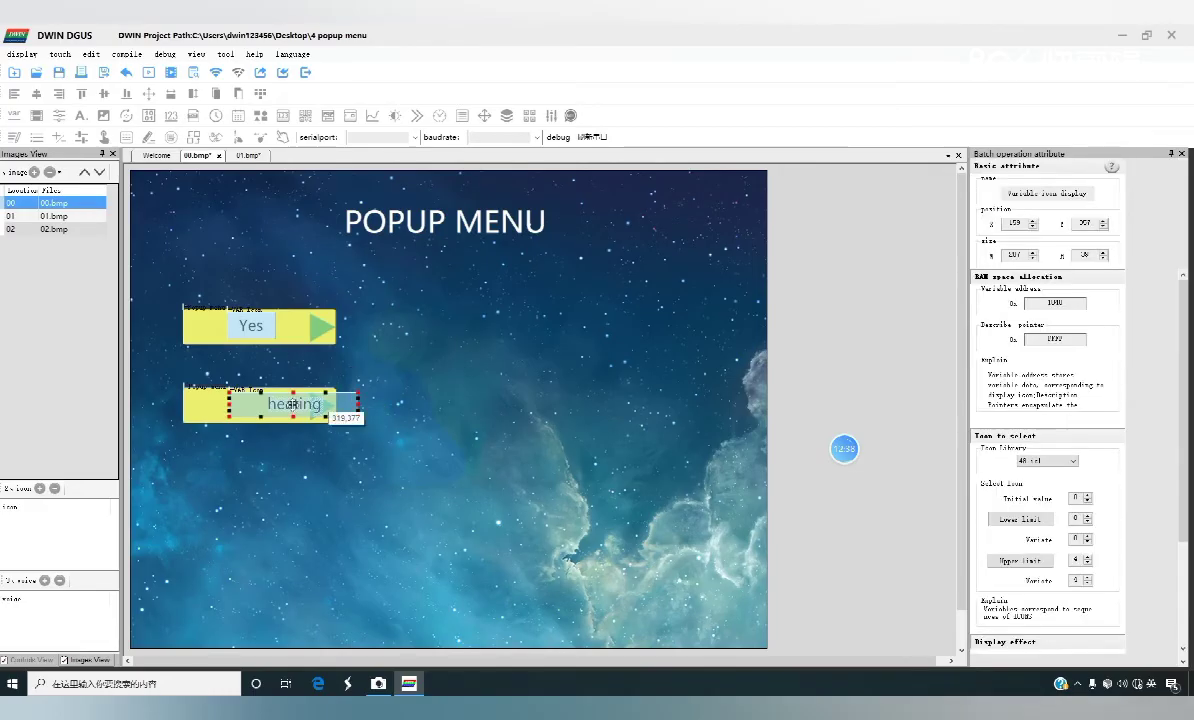
drag(292, 412, 249, 404)
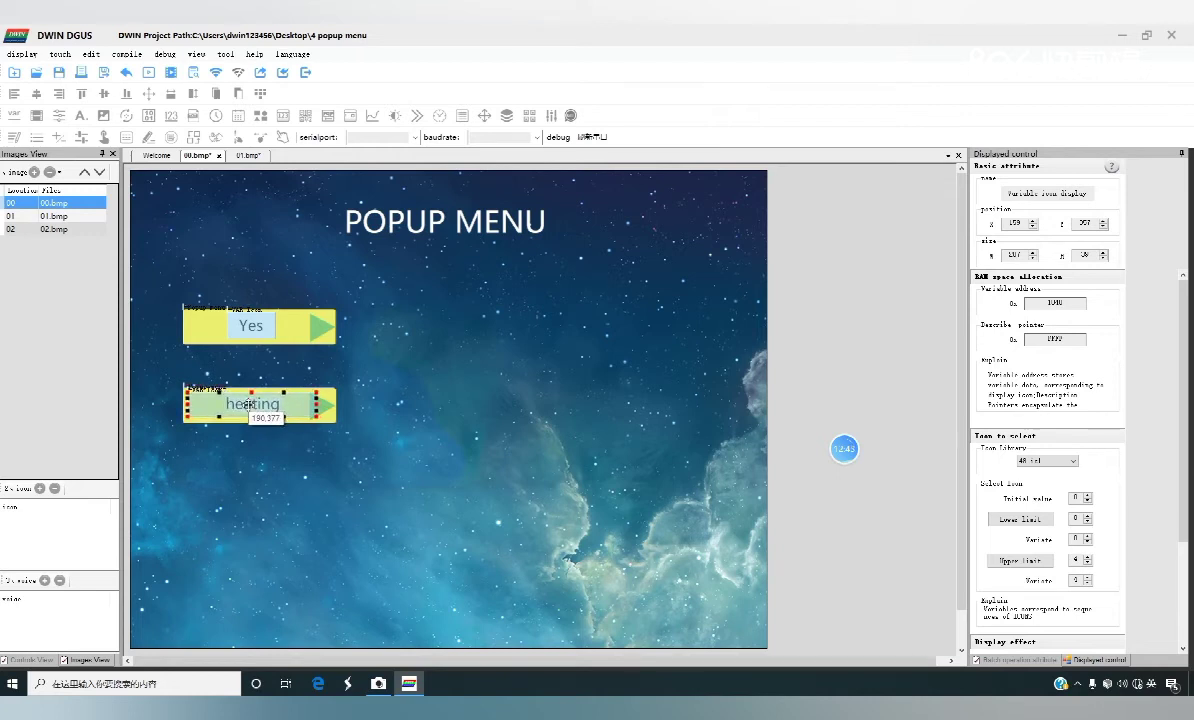
click(322, 403)
click(330, 411)
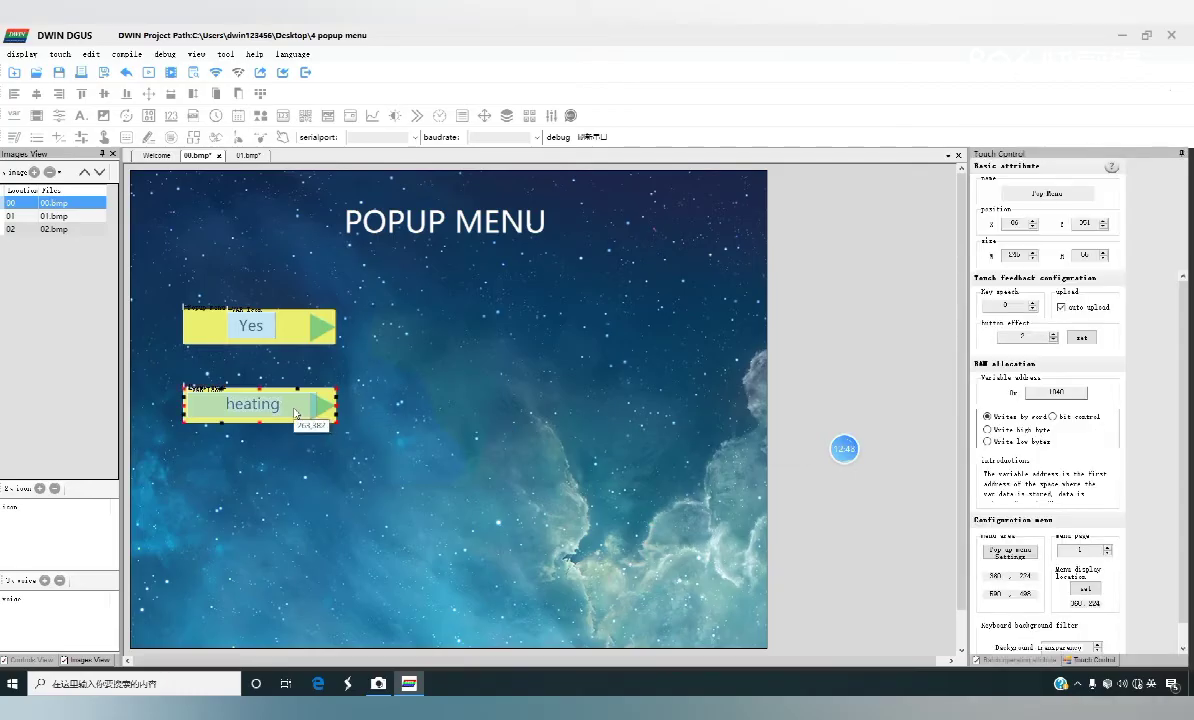
click(295, 410)
click(295, 412)
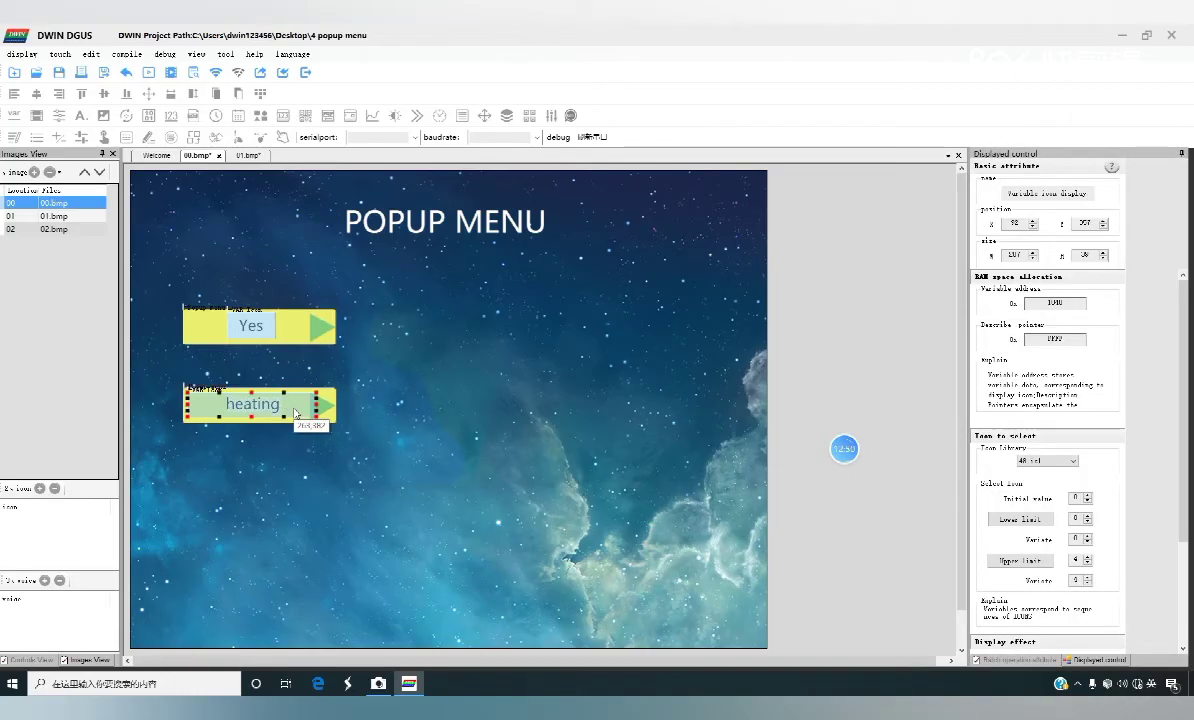
click(334, 415)
click(334, 415)
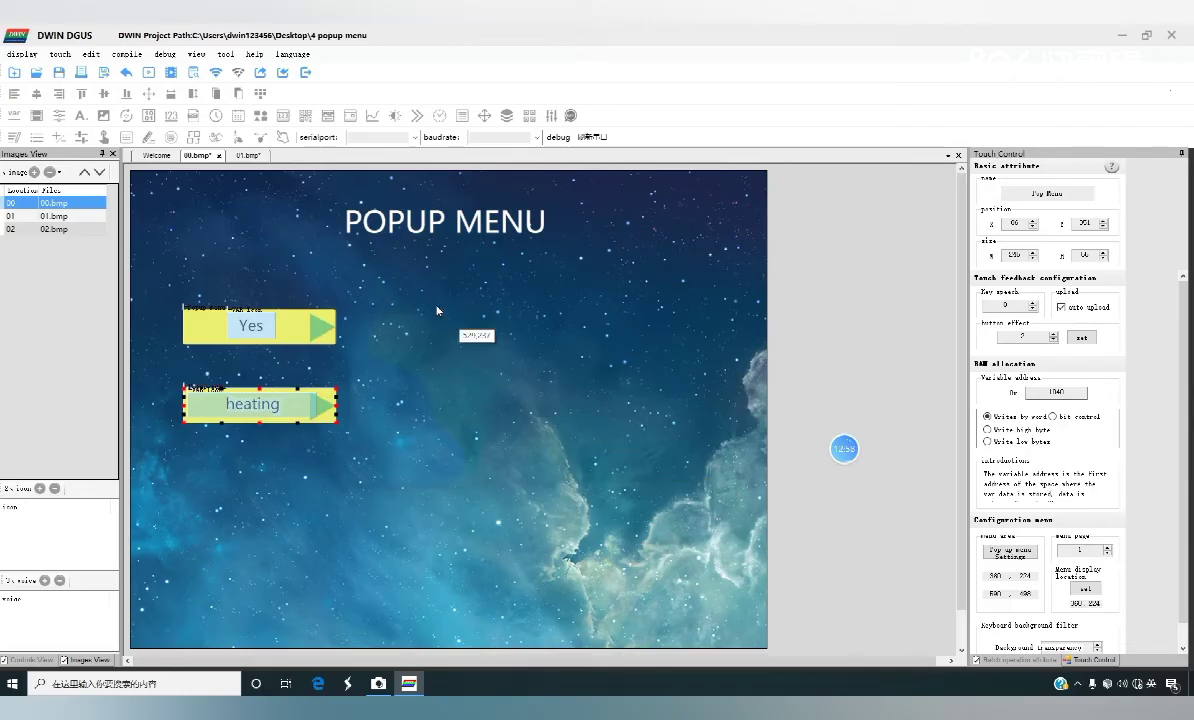
Save the popup menu project and generate its .bin and .icl files, dismissing both confirmations
click(60, 72)
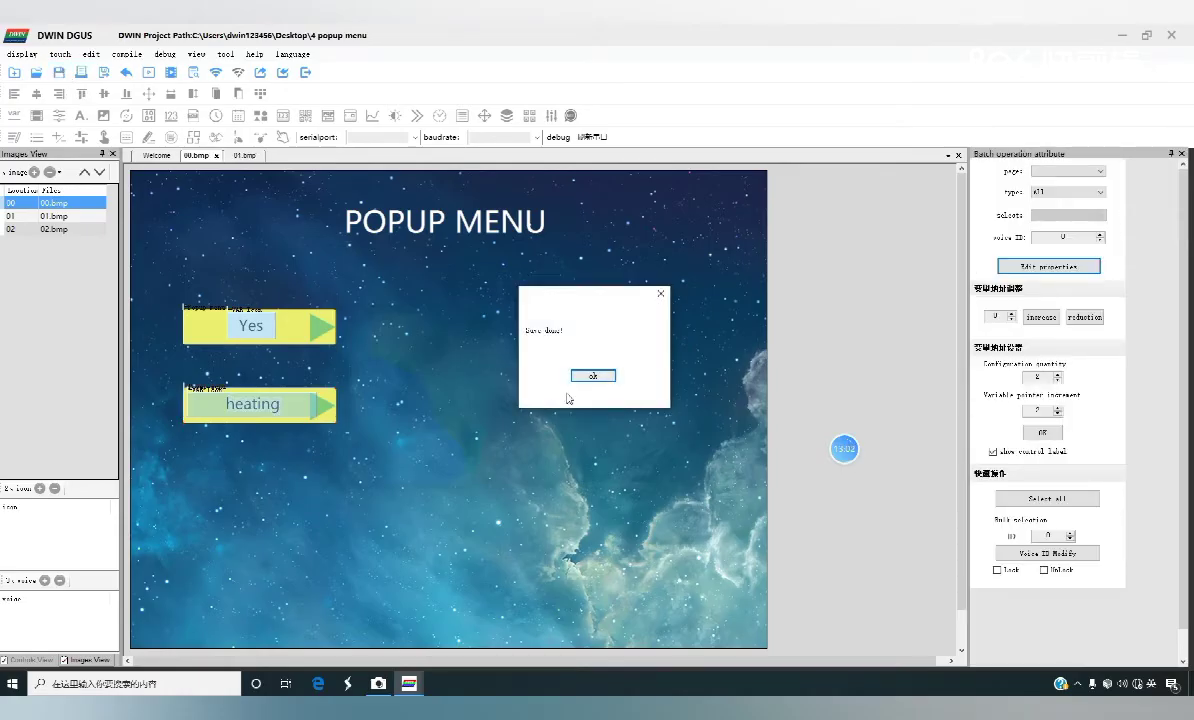
click(592, 376)
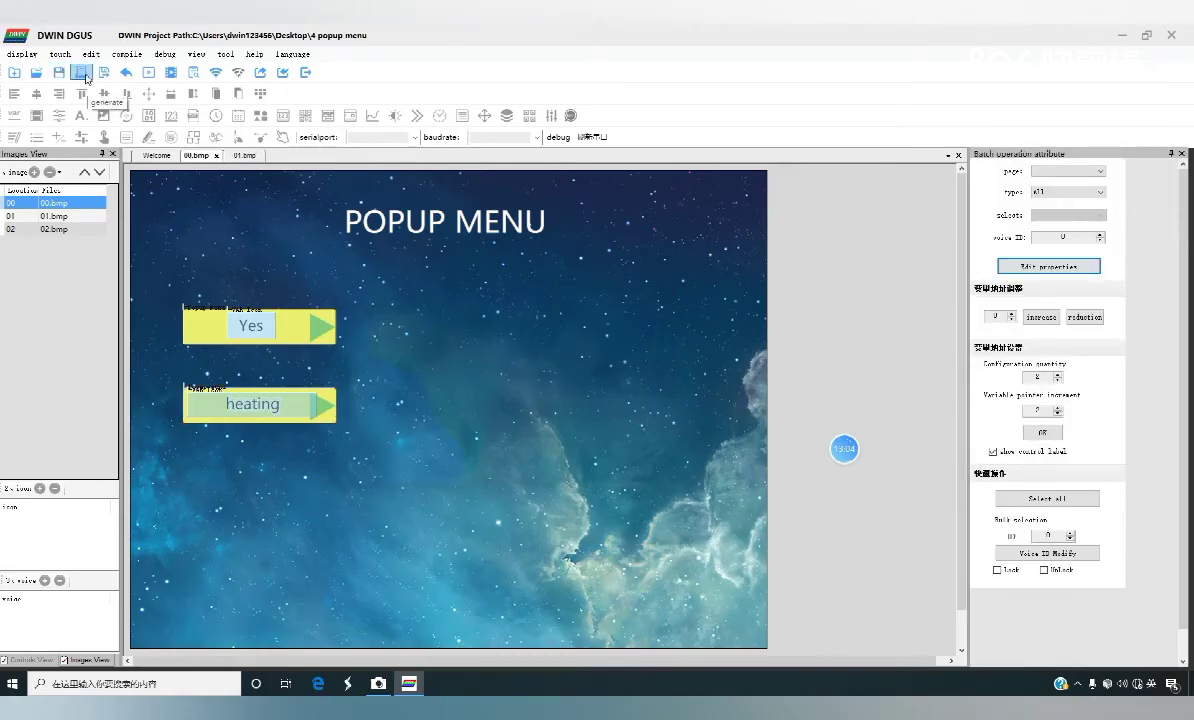
click(81, 73)
click(594, 377)
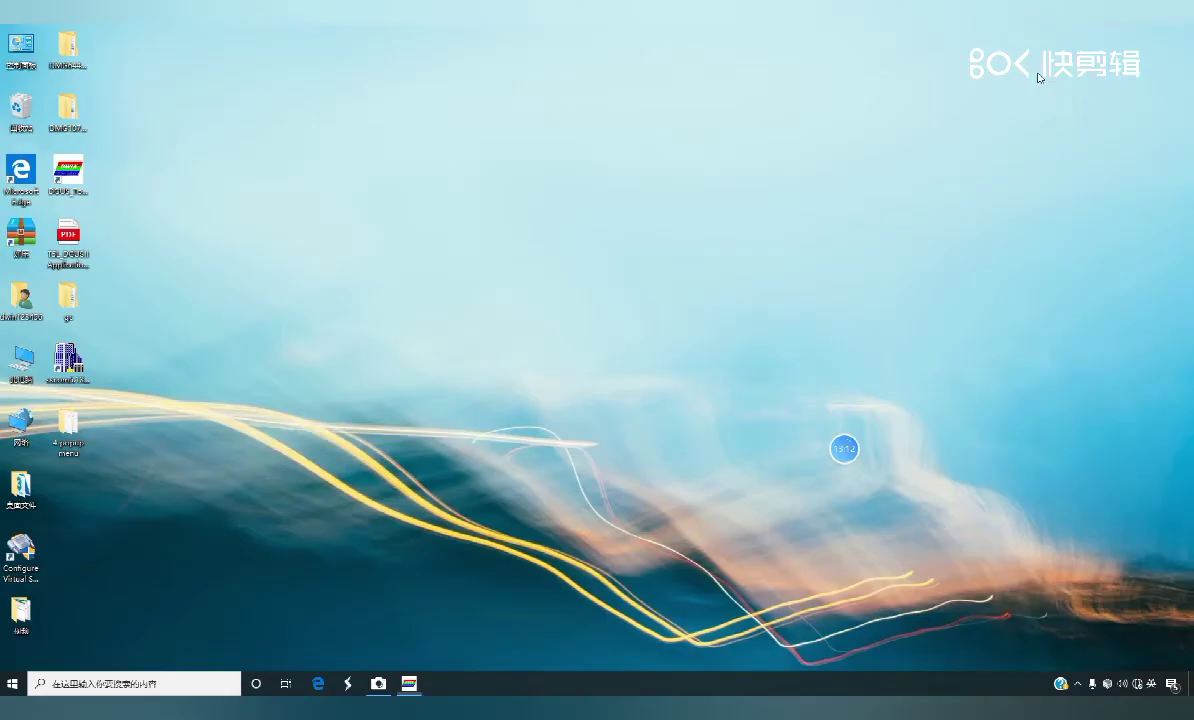
Select the five generated .bin and .icl files in 4 popup menu\DWIN_SET
double_click(68, 420)
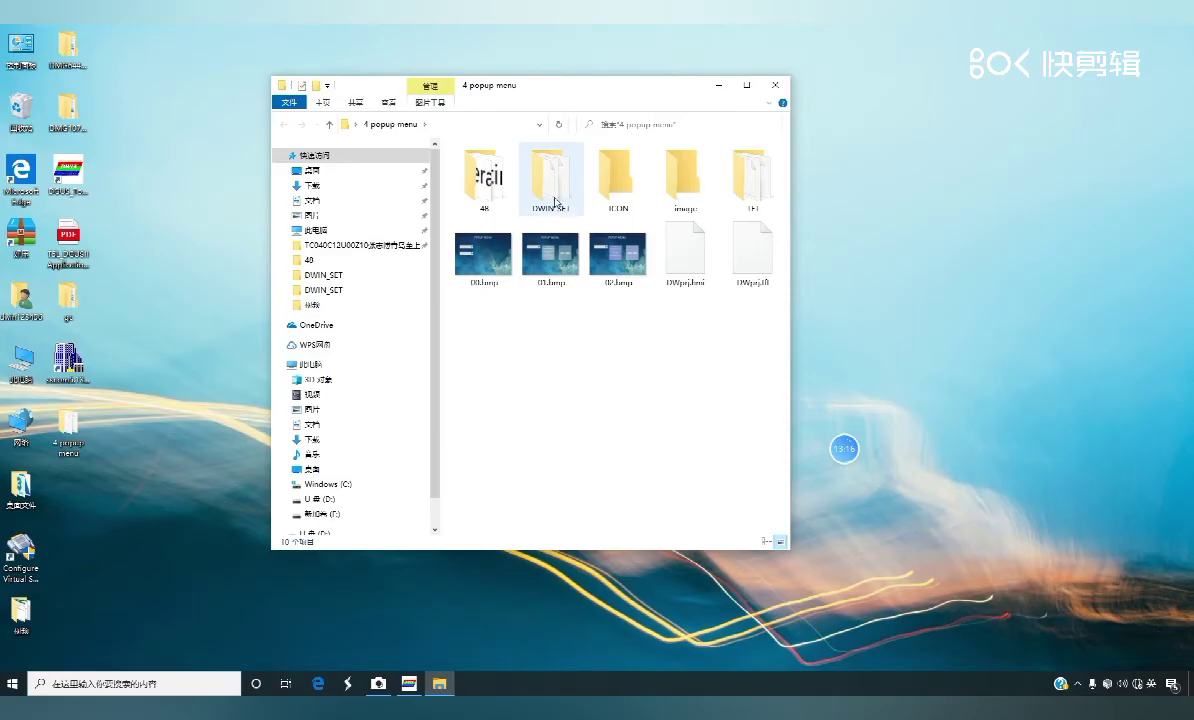
double_click(550, 176)
drag(526, 308, 491, 197)
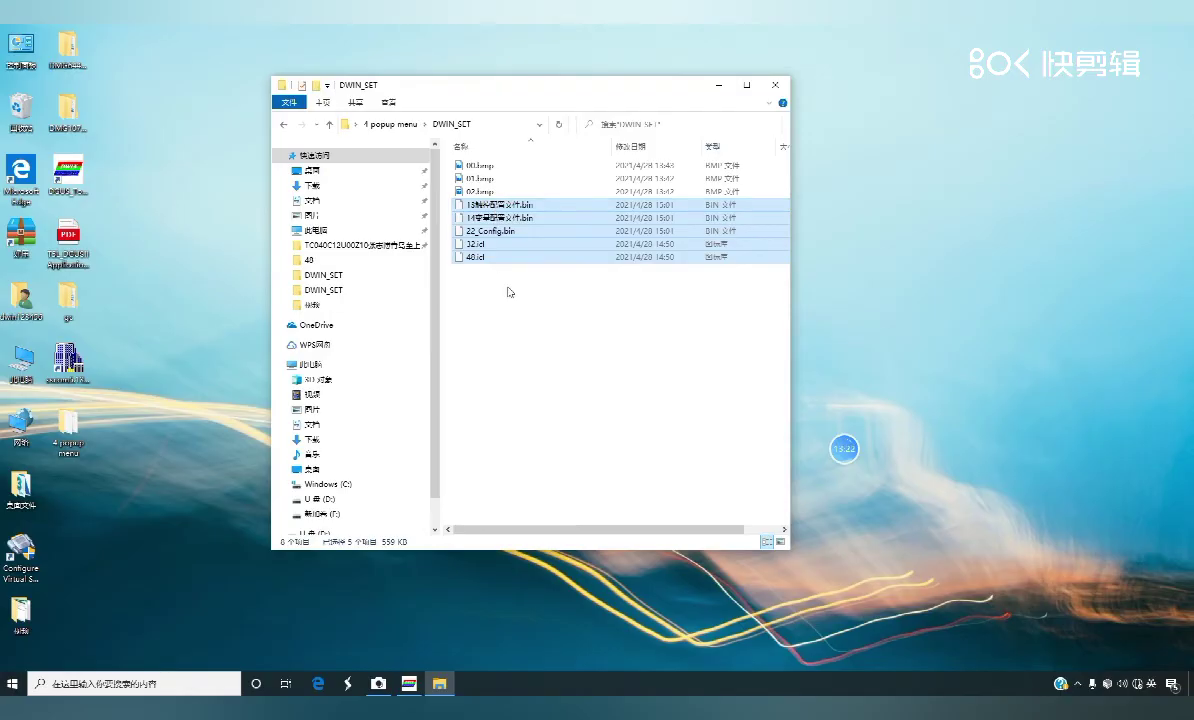
drag(508, 281, 483, 210)
Paste the five files into the empty DWIN_SET folder on the U盘 (D:) drive
double_click(36, 367)
drag(515, 90, 700, 140)
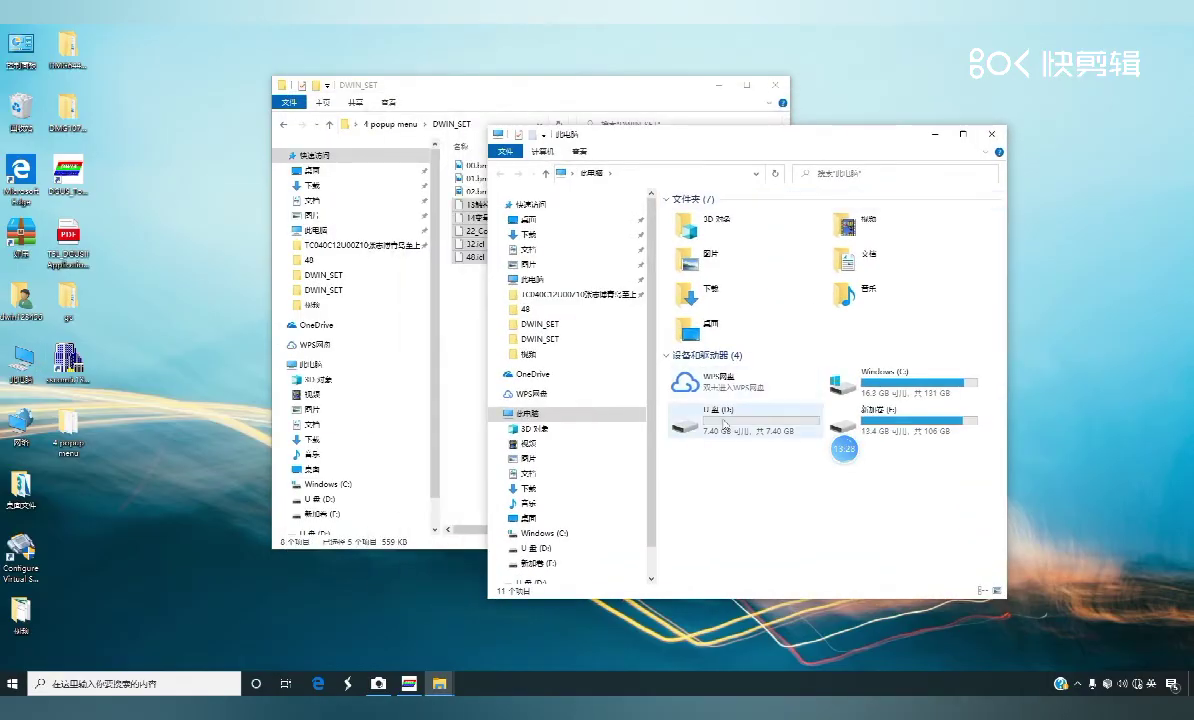
double_click(718, 422)
click(712, 215)
double_click(712, 215)
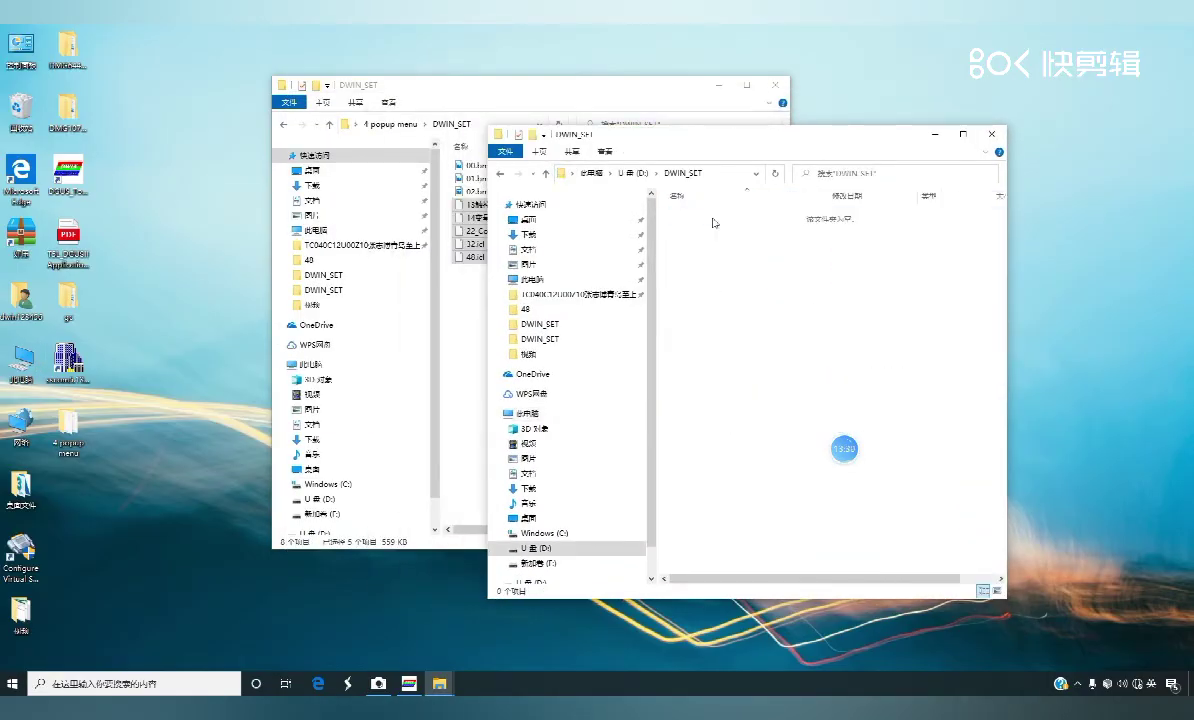
key(ctrl+v)
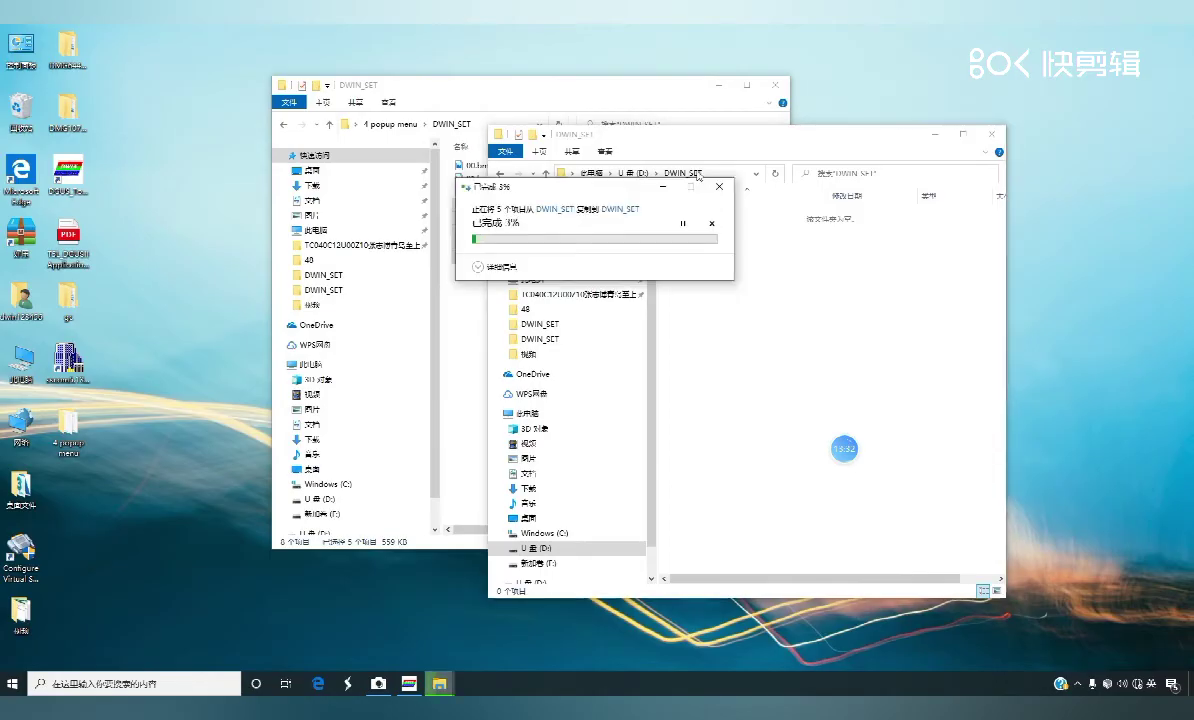
Rearrange the folder windows, clear the file selection, and close the drive's DWIN_SET window
drag(630, 88, 544, 70)
drag(760, 133, 891, 165)
click(530, 66)
drag(533, 65, 505, 59)
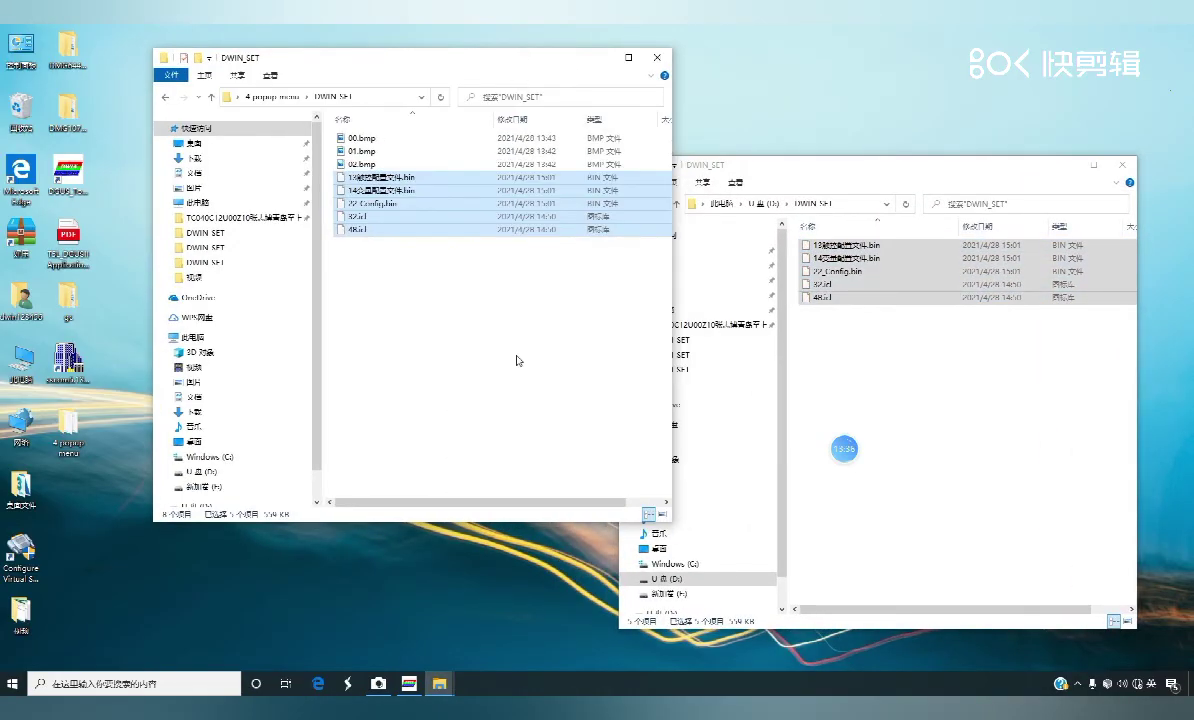
click(514, 360)
click(853, 362)
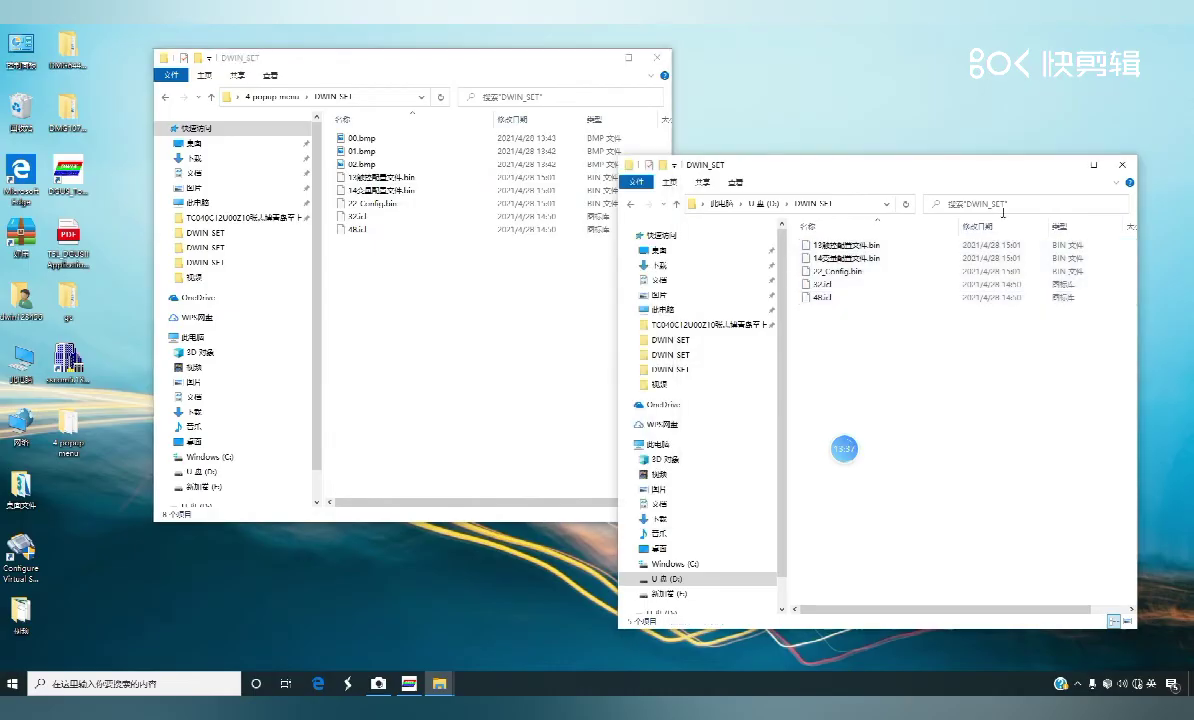
click(1122, 165)
Safely eject the USB storage drive from the tray and minimize the project folder window
click(1077, 684)
click(1101, 611)
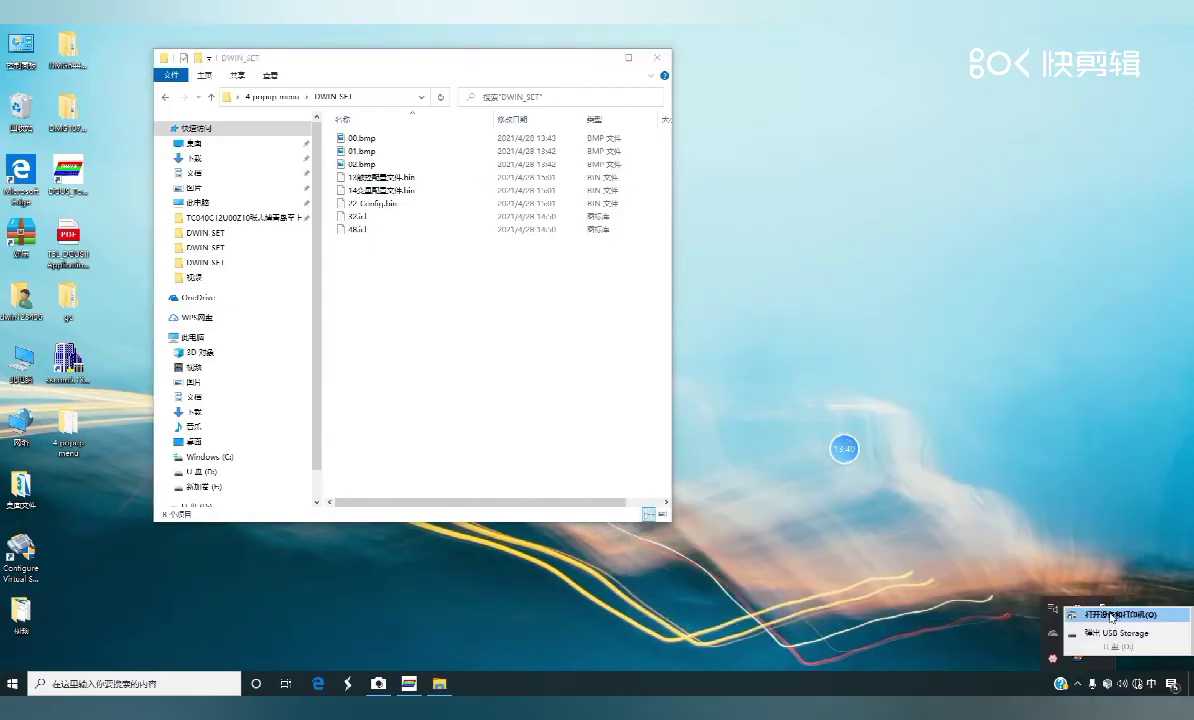
click(1098, 634)
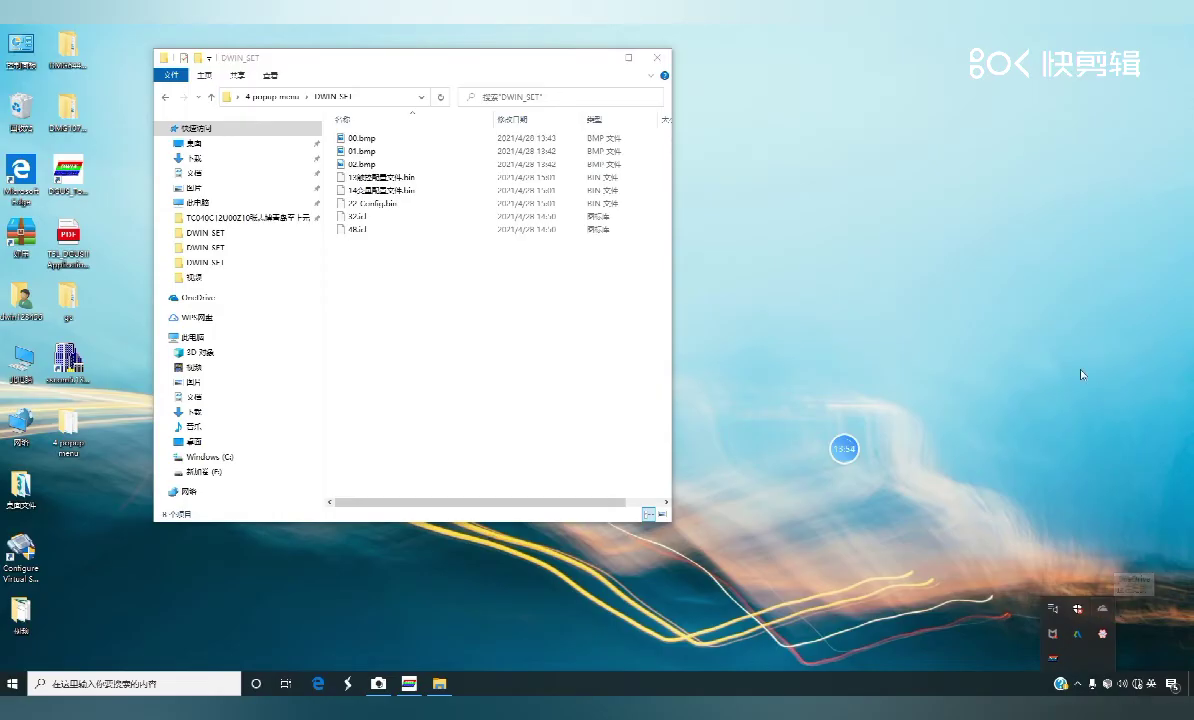
click(600, 57)
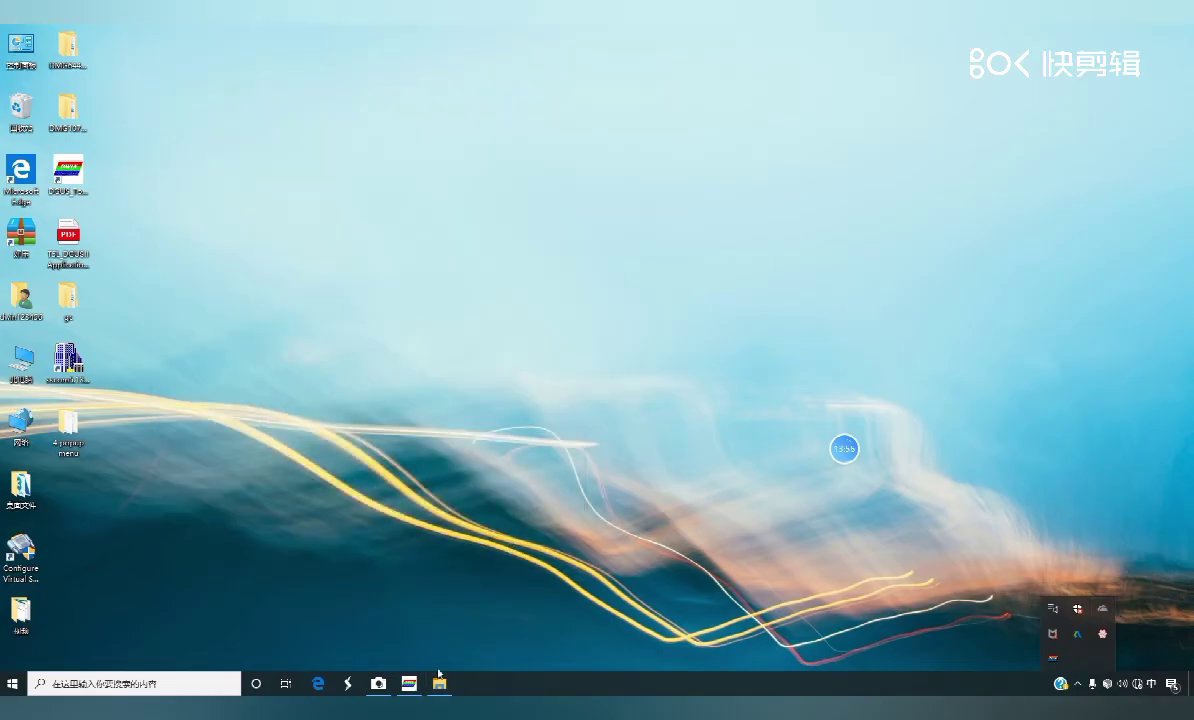
Open the Camera app from the taskbar to watch the physical display module
click(378, 683)
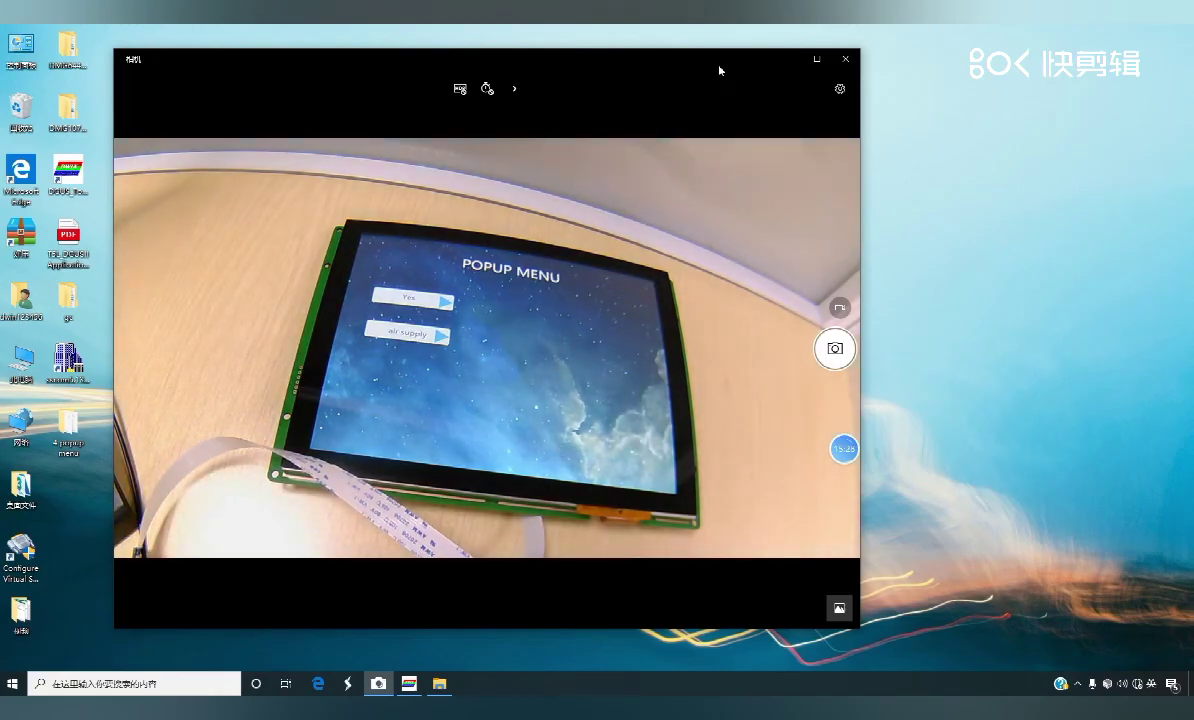
Launch SSCOM from the desktop and position it beside the Camera window
drag(716, 70, 661, 72)
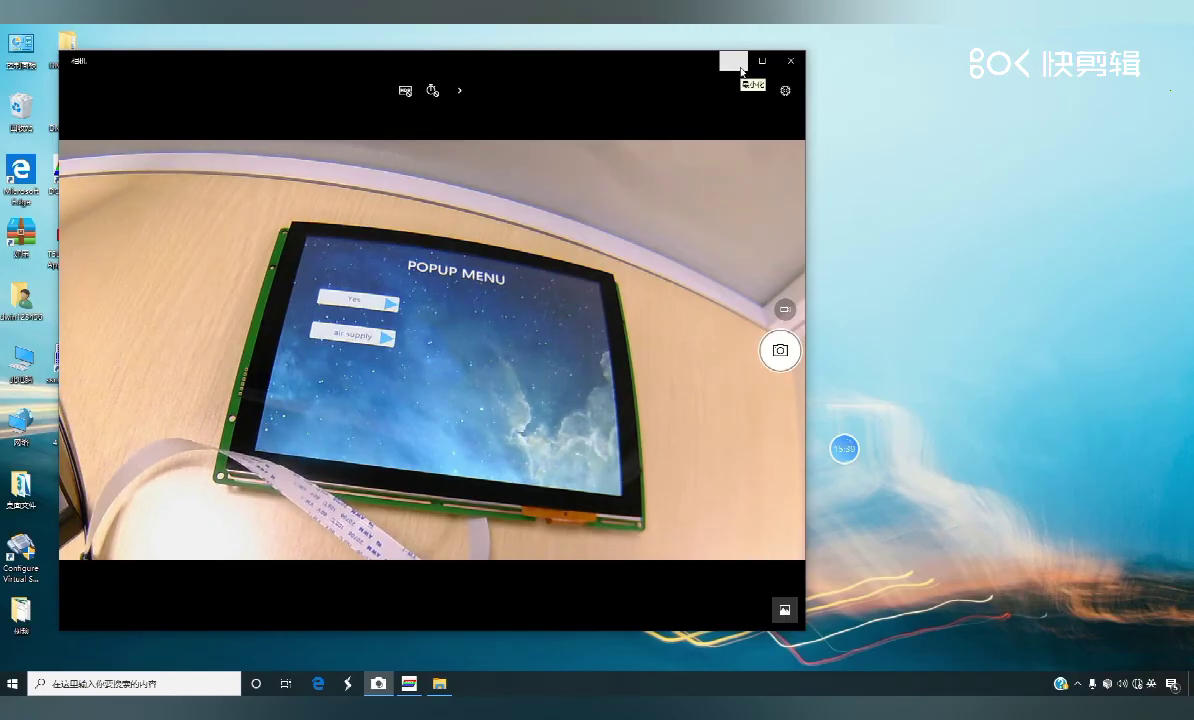
drag(588, 70, 722, 70)
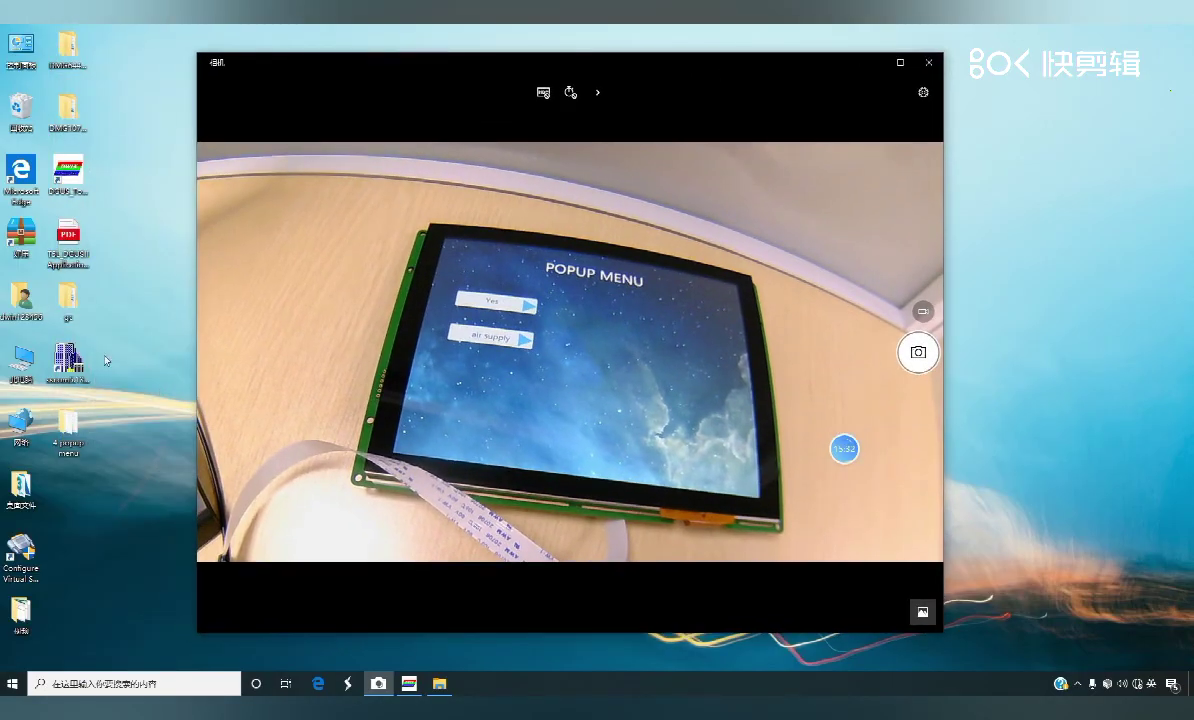
double_click(80, 370)
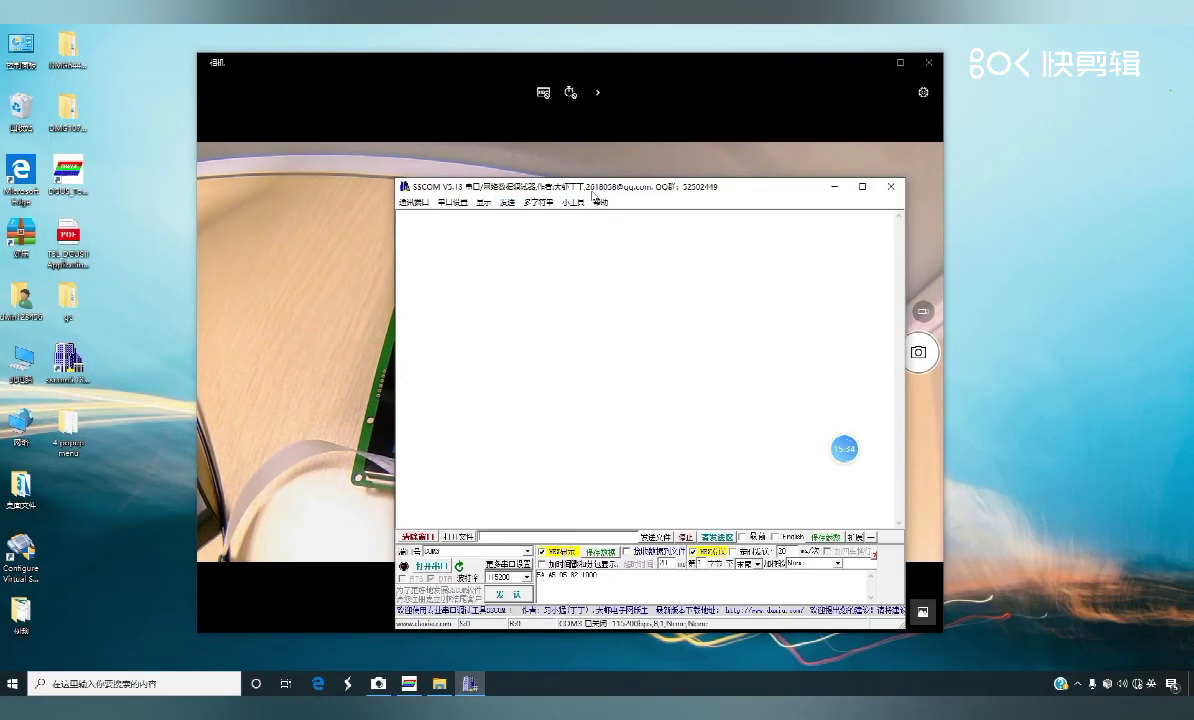
drag(776, 185, 1042, 139)
drag(766, 61, 575, 58)
click(878, 146)
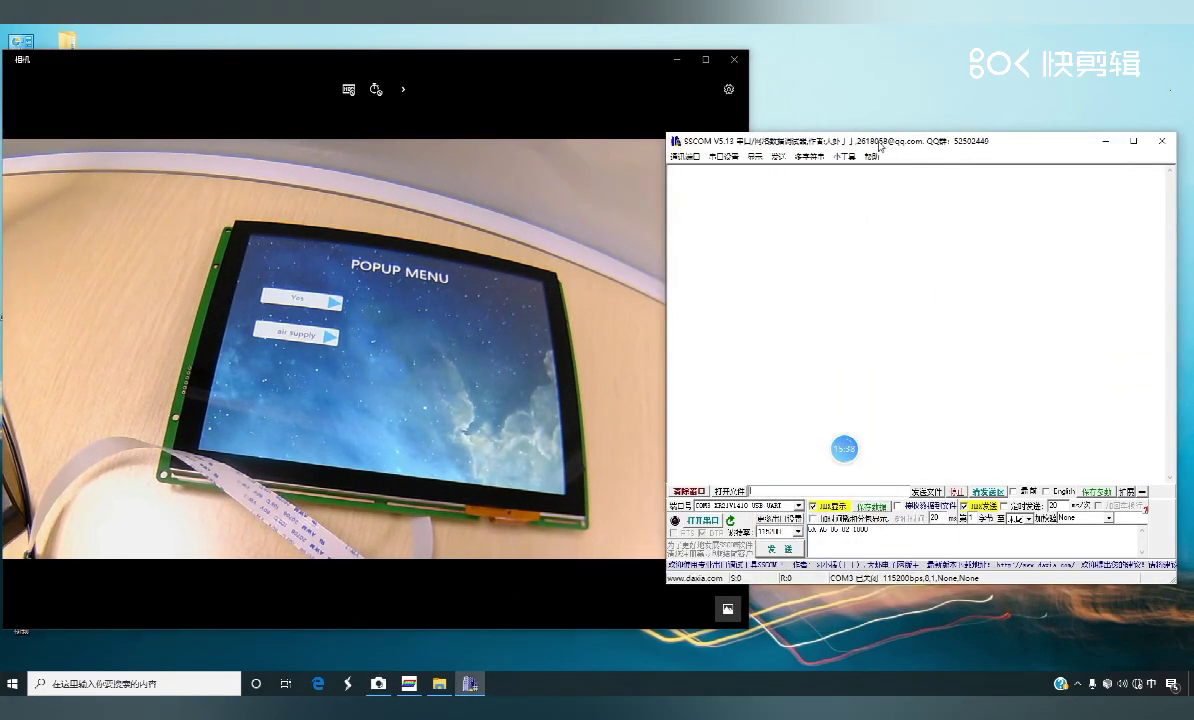
drag(996, 148, 944, 139)
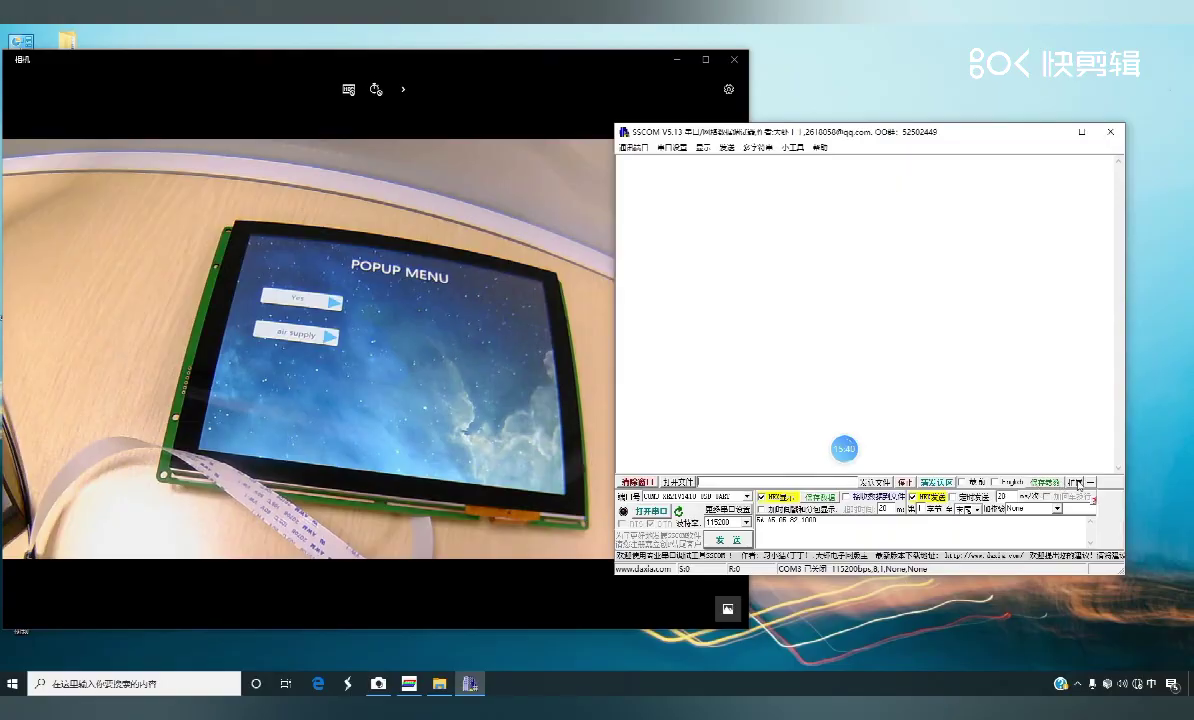
Show the multi-string list, attempt to open the serial port, dismiss the failure, and close SSCOM
click(1075, 482)
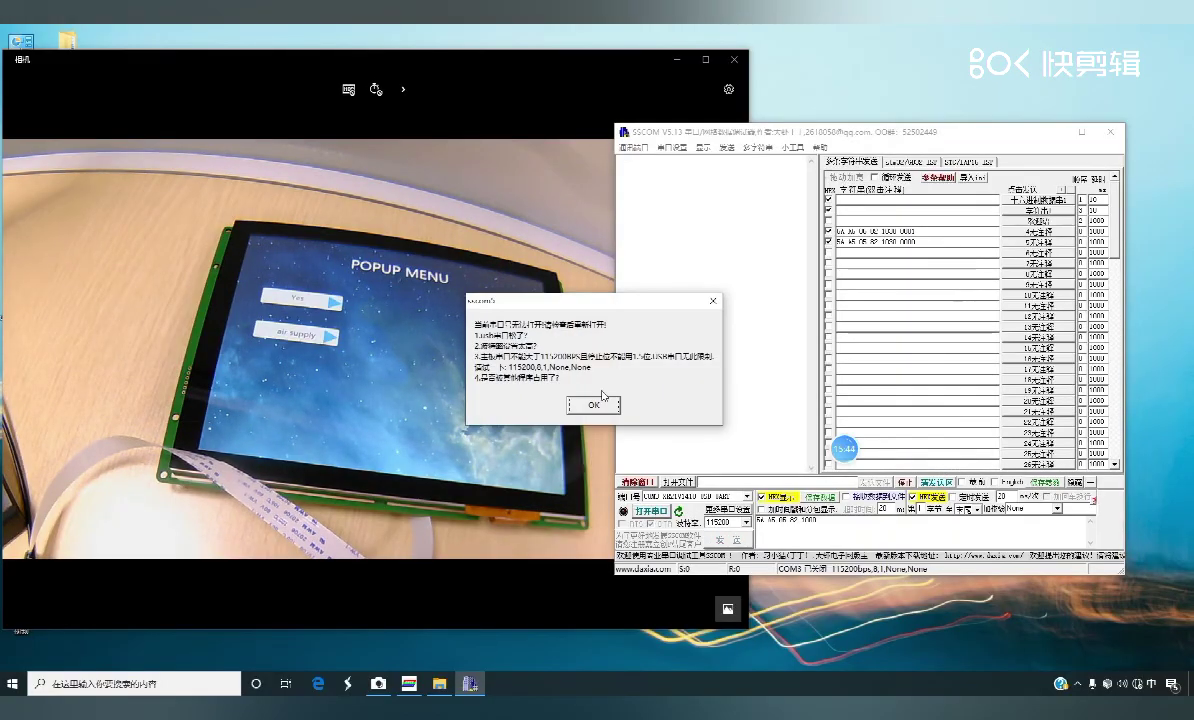
click(600, 400)
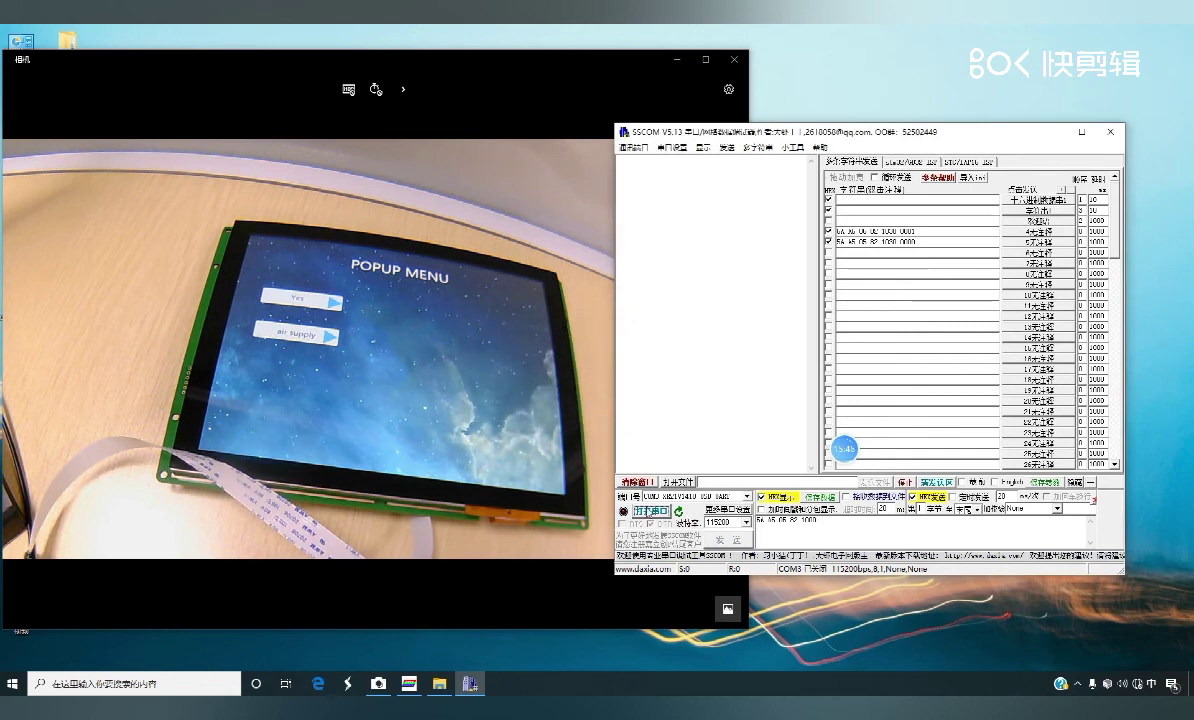
click(647, 511)
click(599, 403)
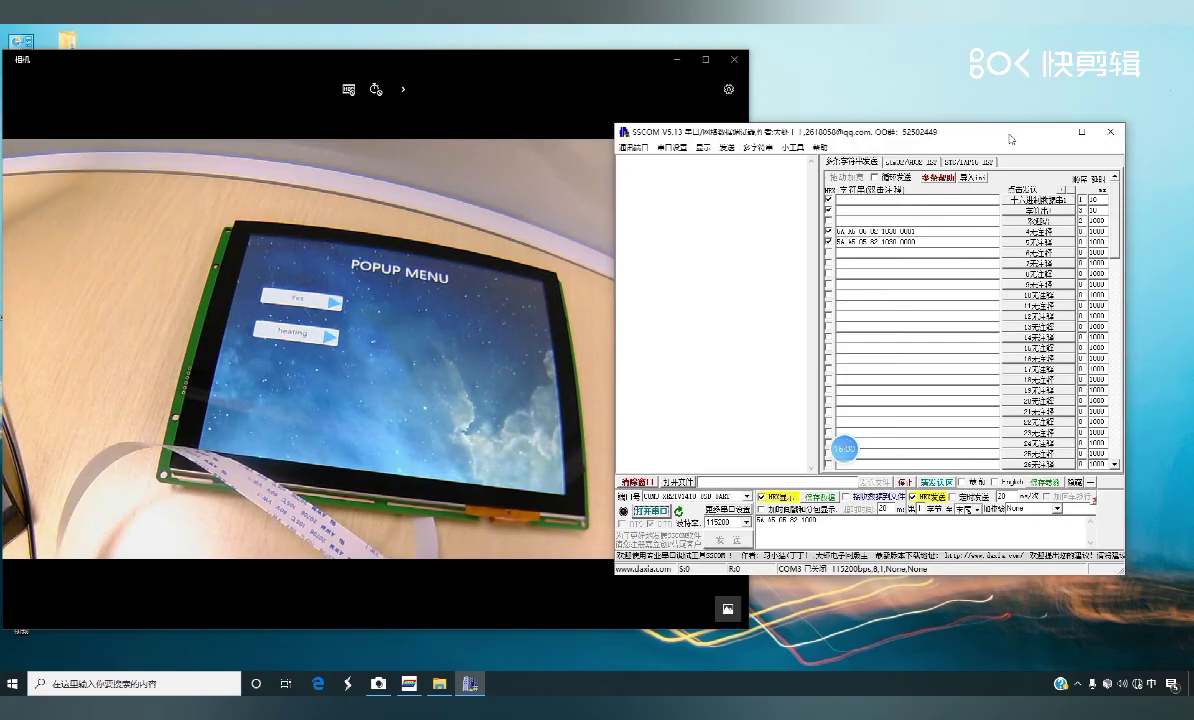
key(alt+F4)
Relaunch SSCOM beside the restored camera view, show the multi-string list, and open COM3 at 115200
click(679, 59)
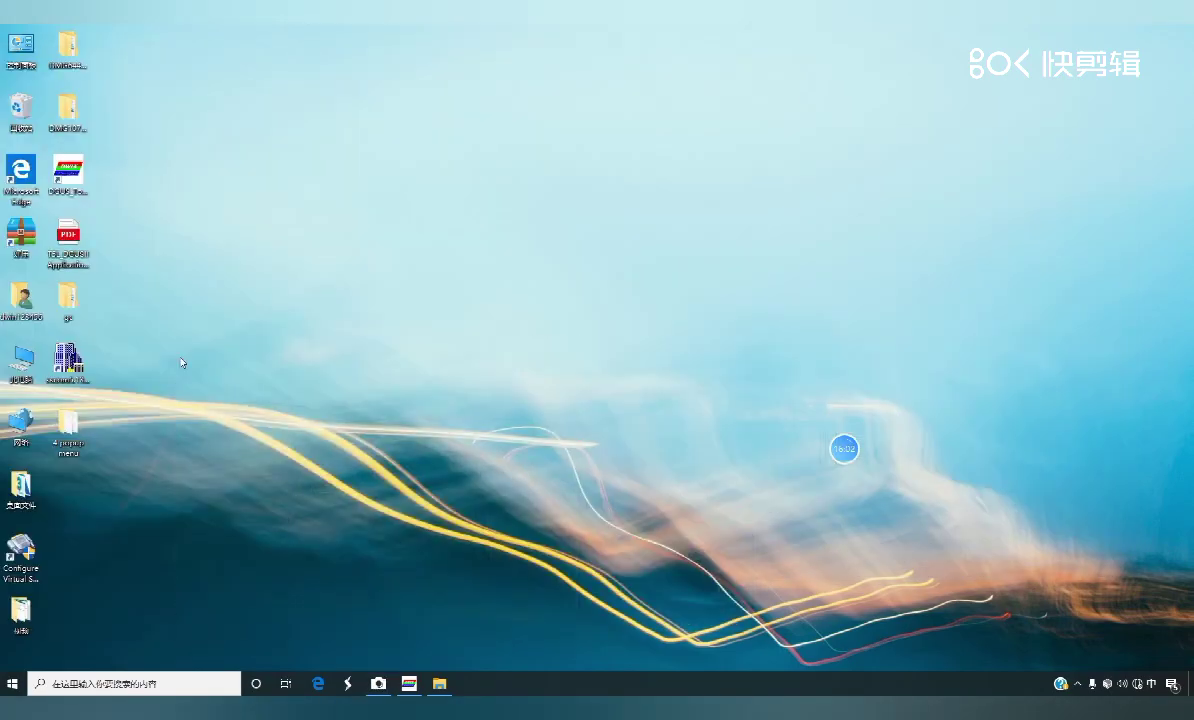
double_click(67, 365)
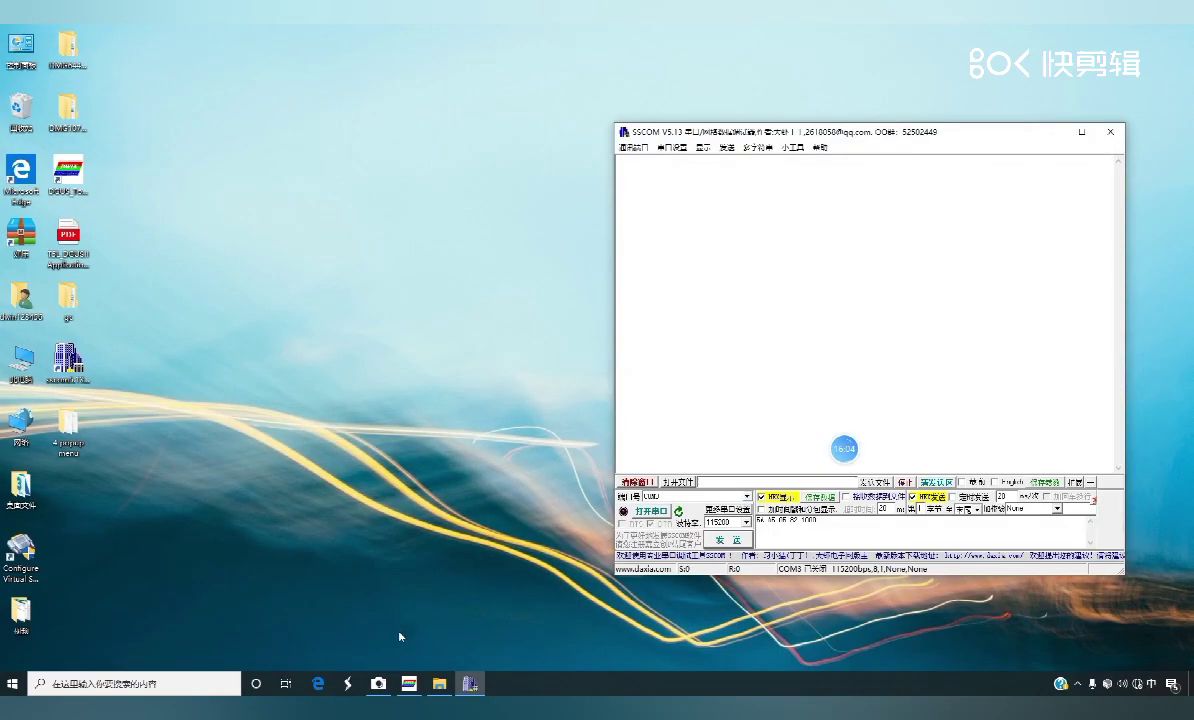
click(378, 683)
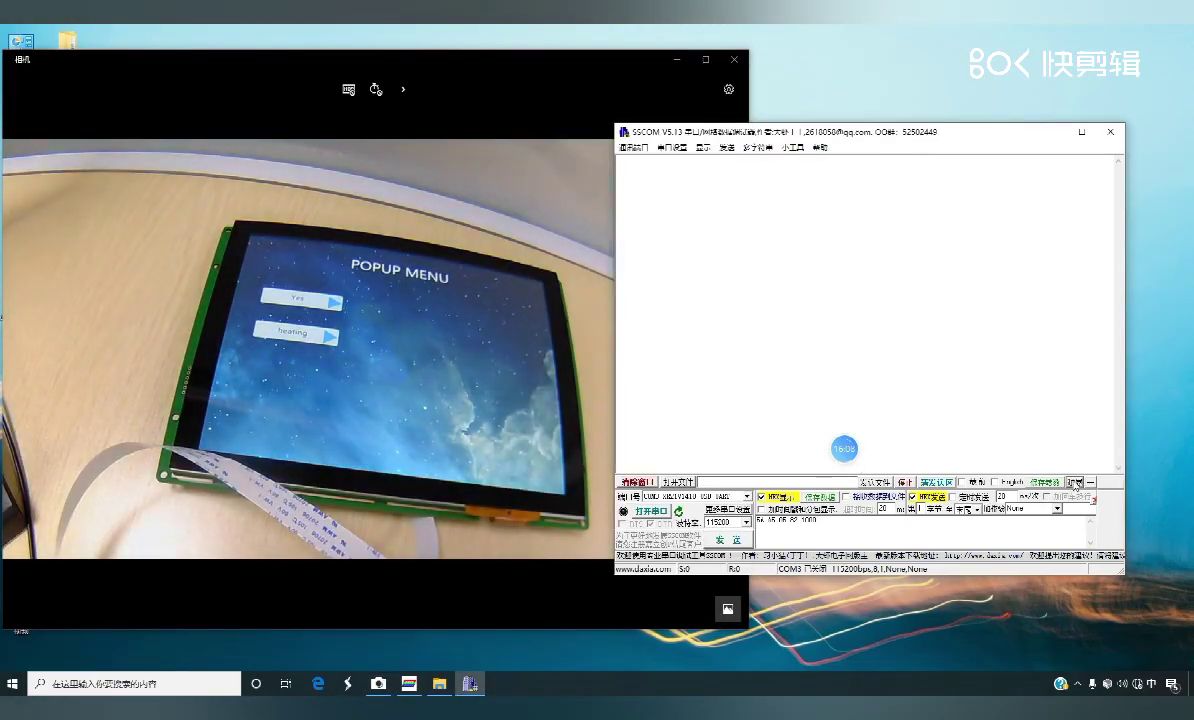
click(1074, 482)
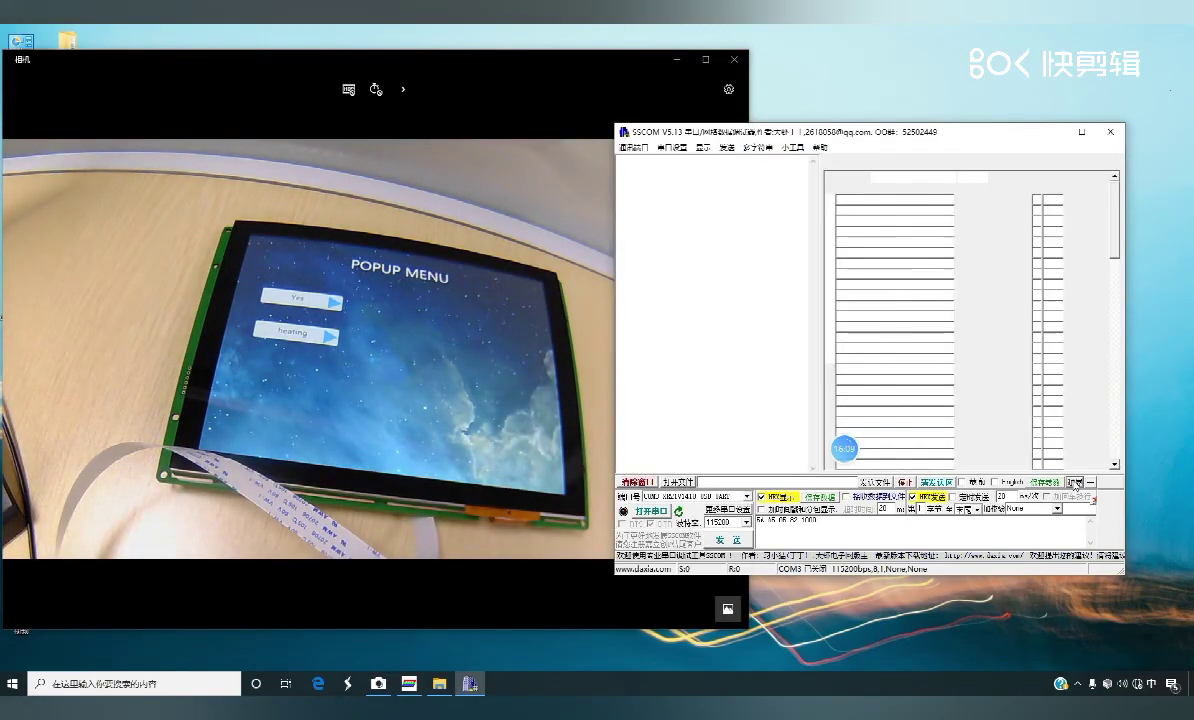
click(654, 514)
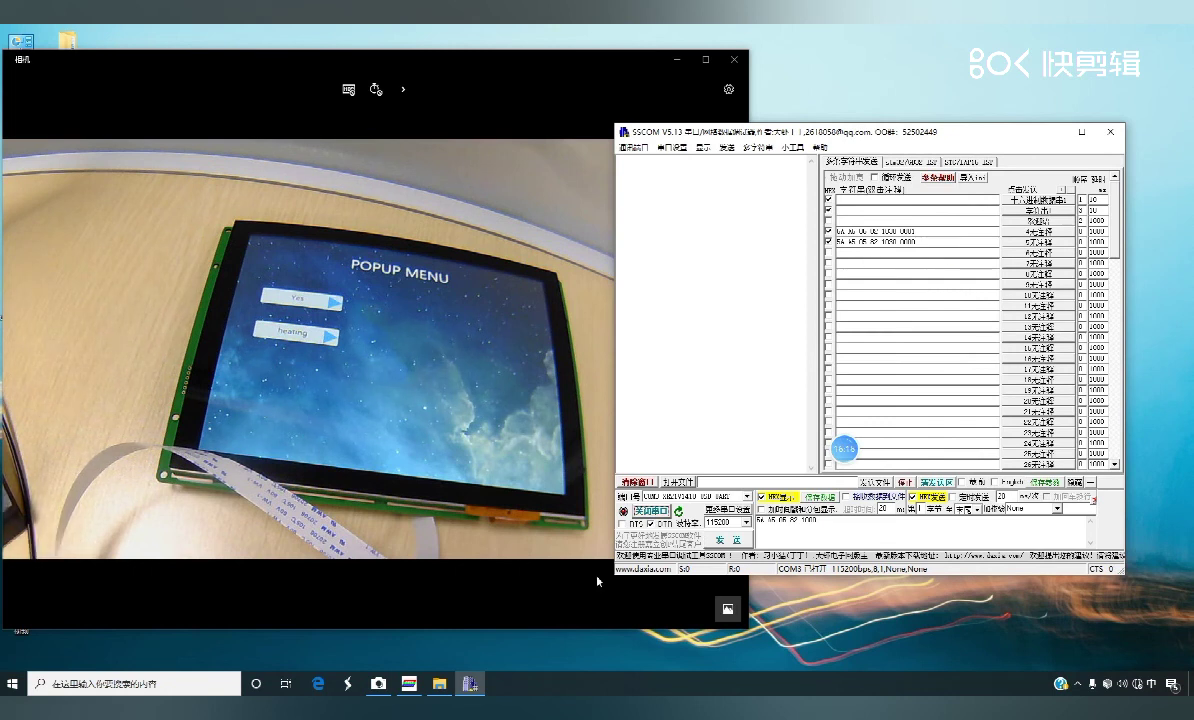
click(409, 684)
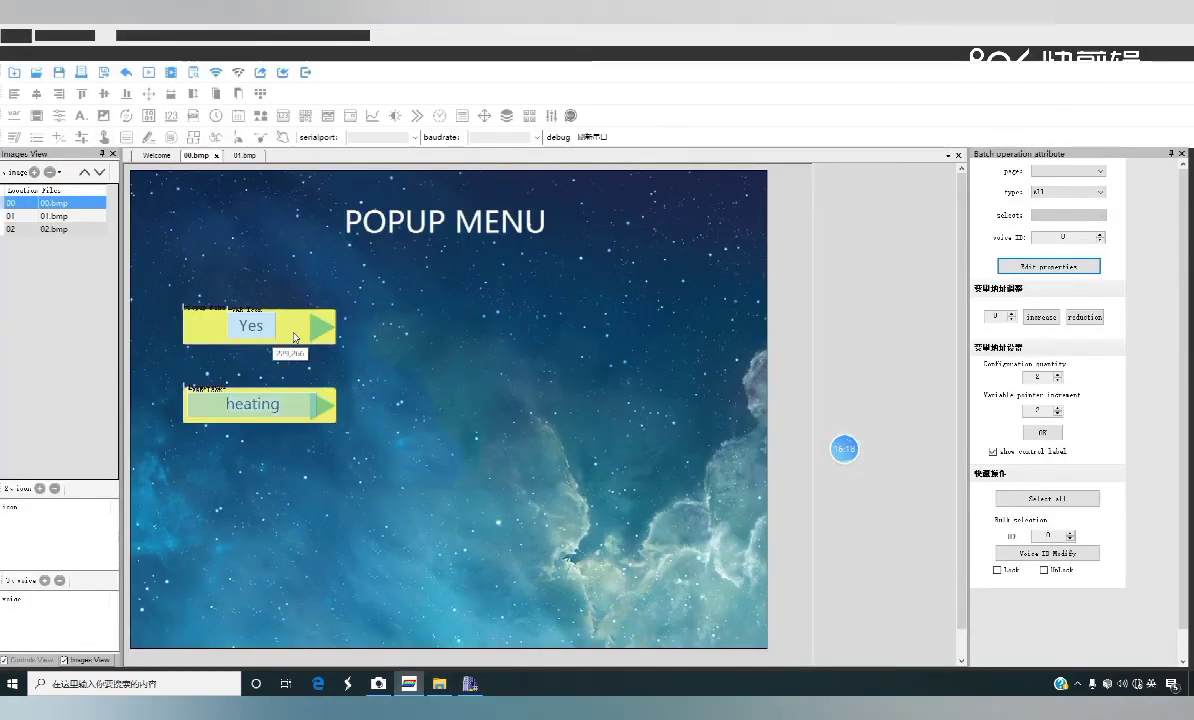
click(250, 325)
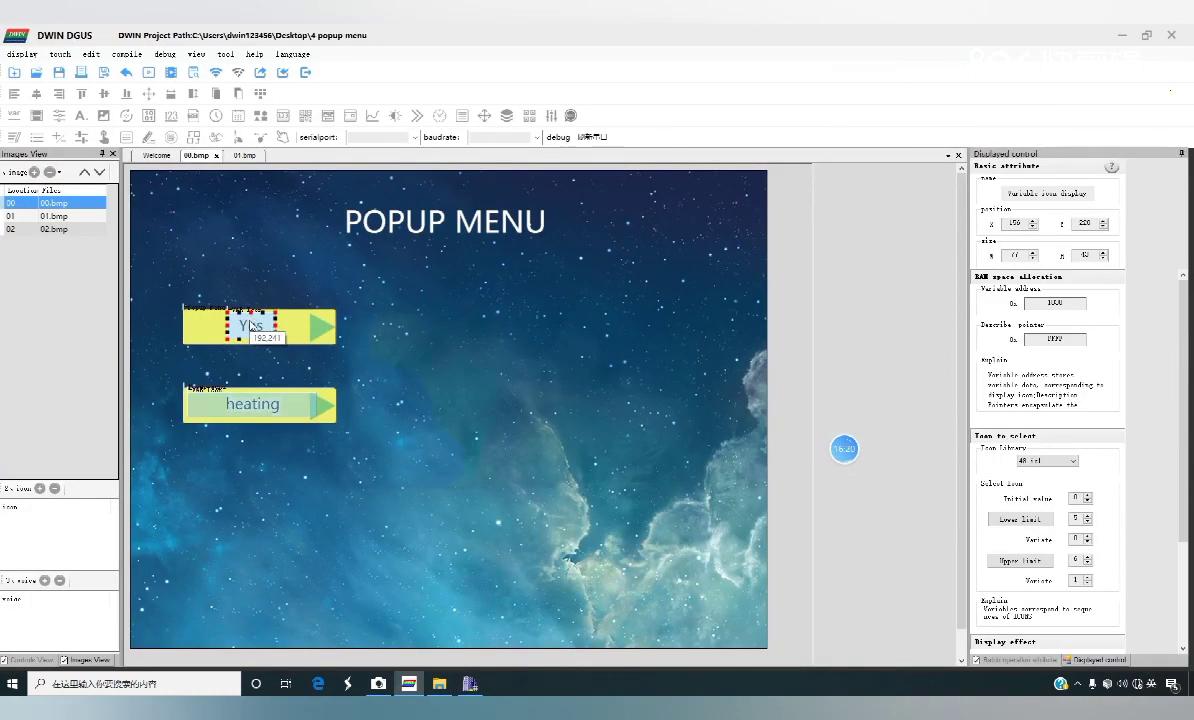
click(278, 405)
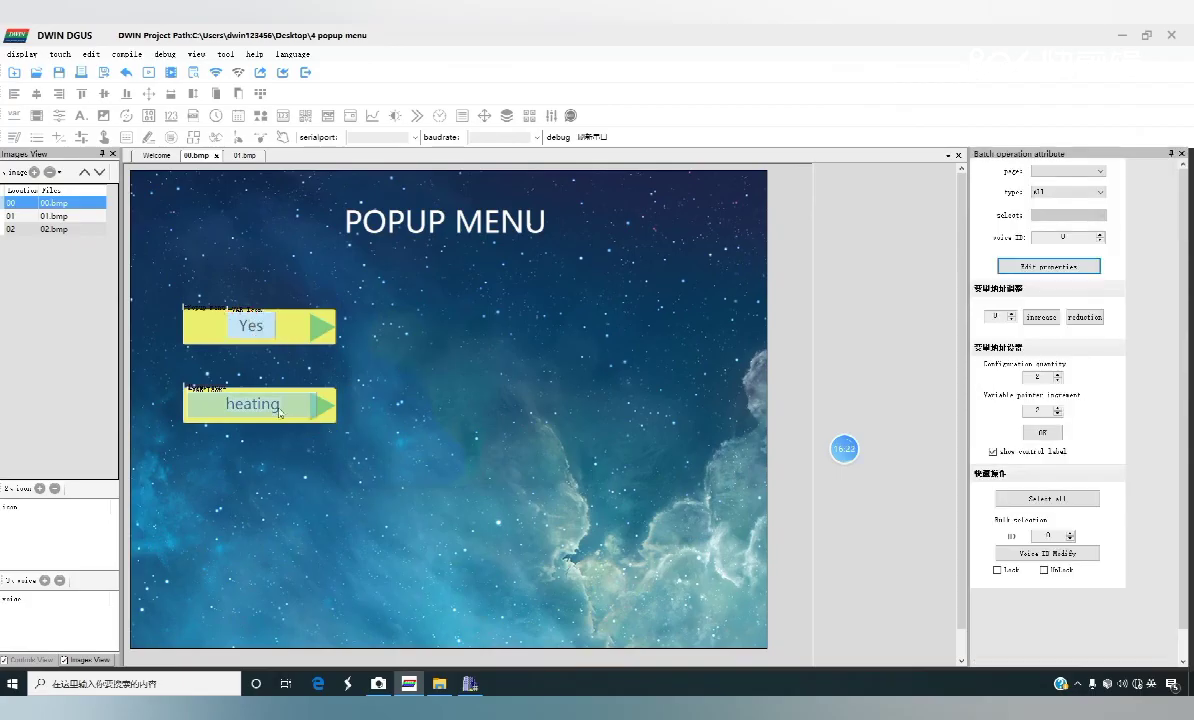
click(1122, 35)
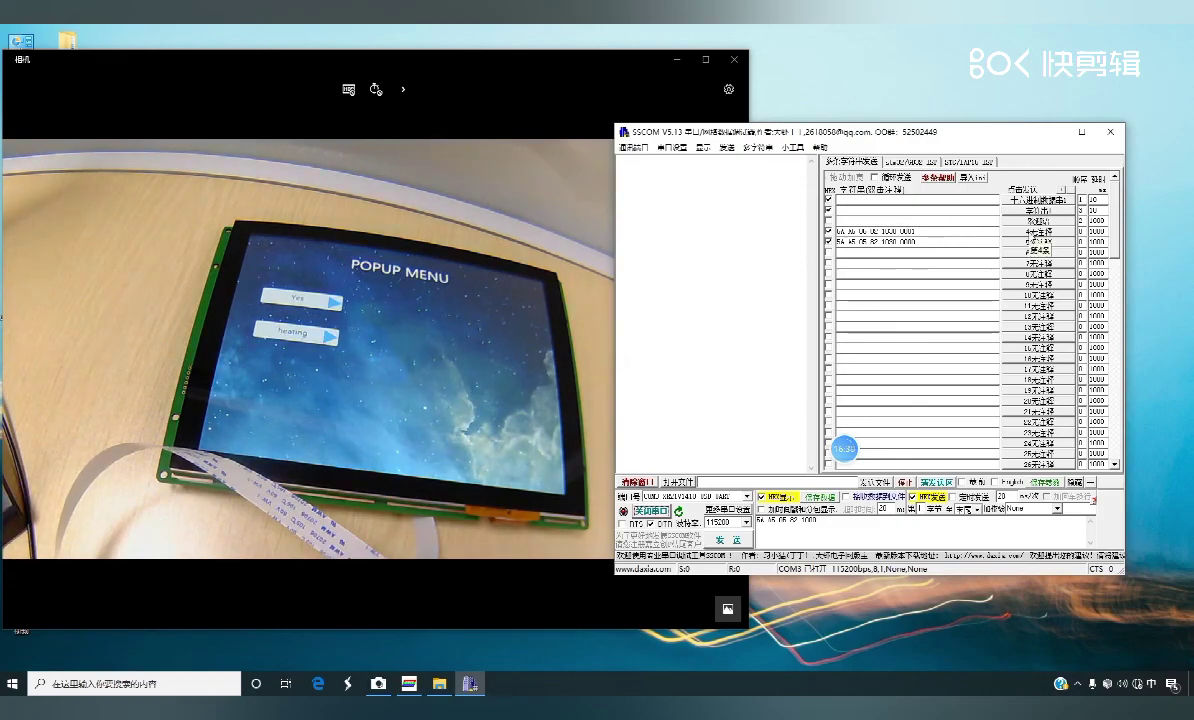
Send rows 4 and 5 to switch the icon to No and back to Yes, then copy row 4's command into row 7
click(1040, 230)
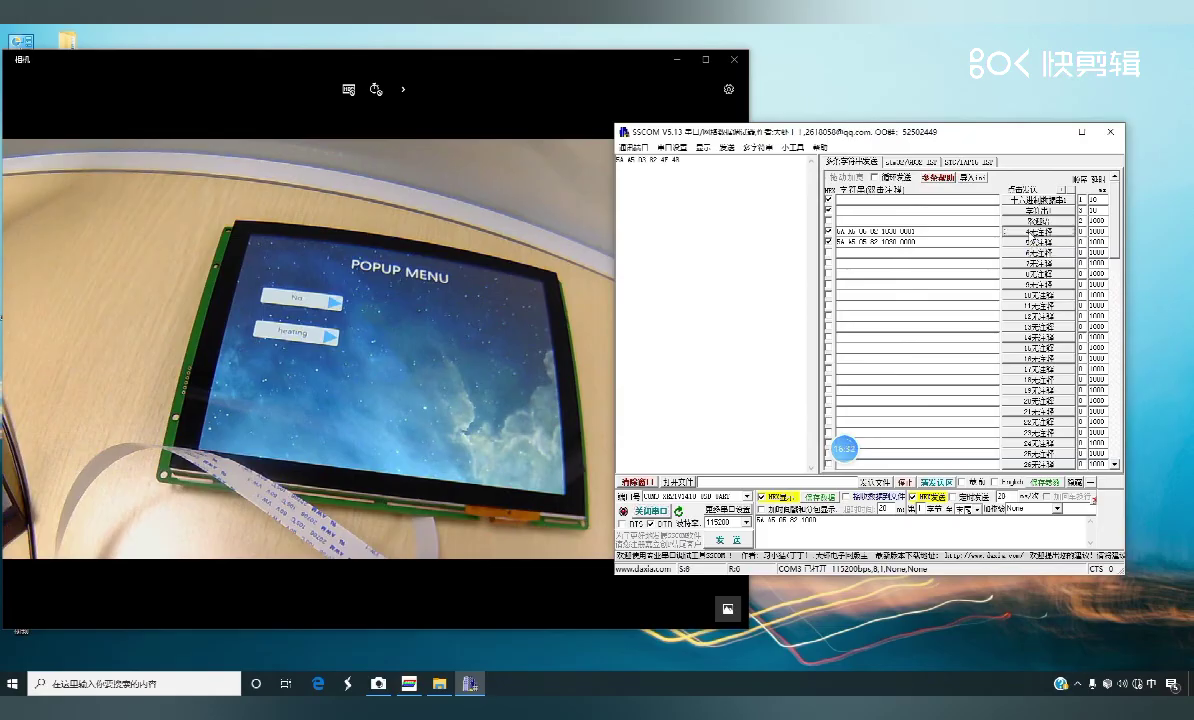
click(1038, 242)
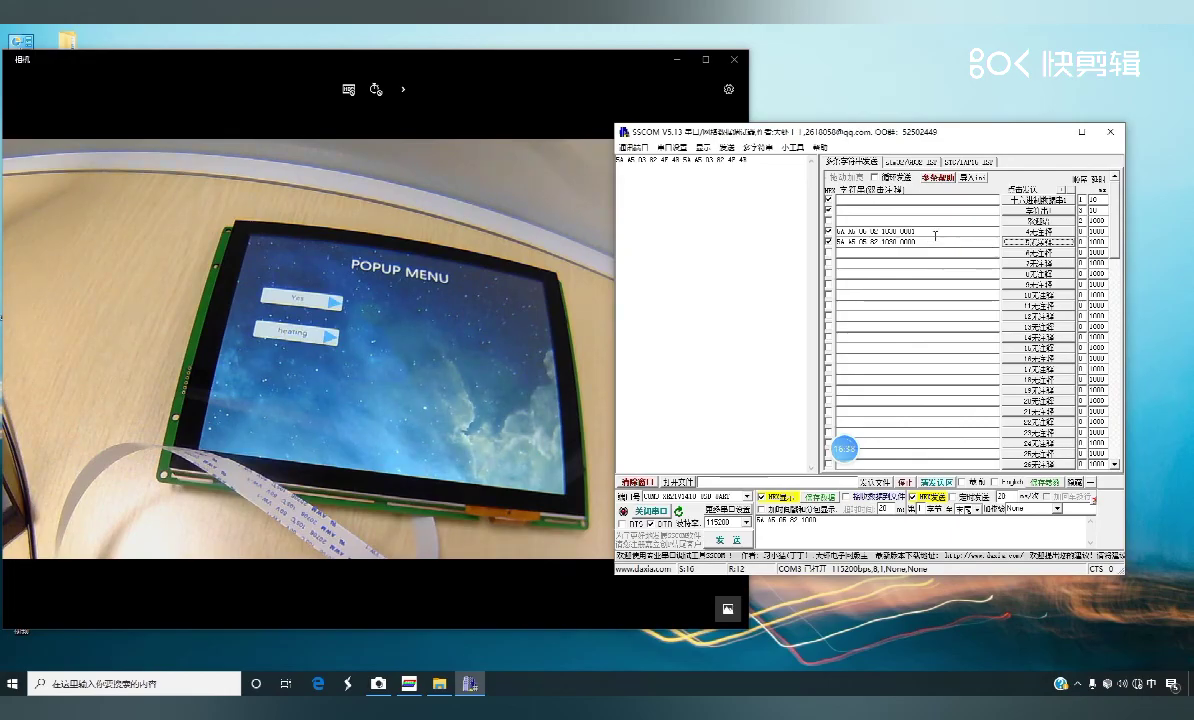
drag(929, 234, 811, 238)
key(ctrl+c)
click(866, 262)
key(ctrl+v)
Tick the send checkboxes for rows 7–10 and edit row 7 into a 5A A5 05 82 1040 command
click(828, 262)
click(828, 273)
click(828, 284)
click(829, 295)
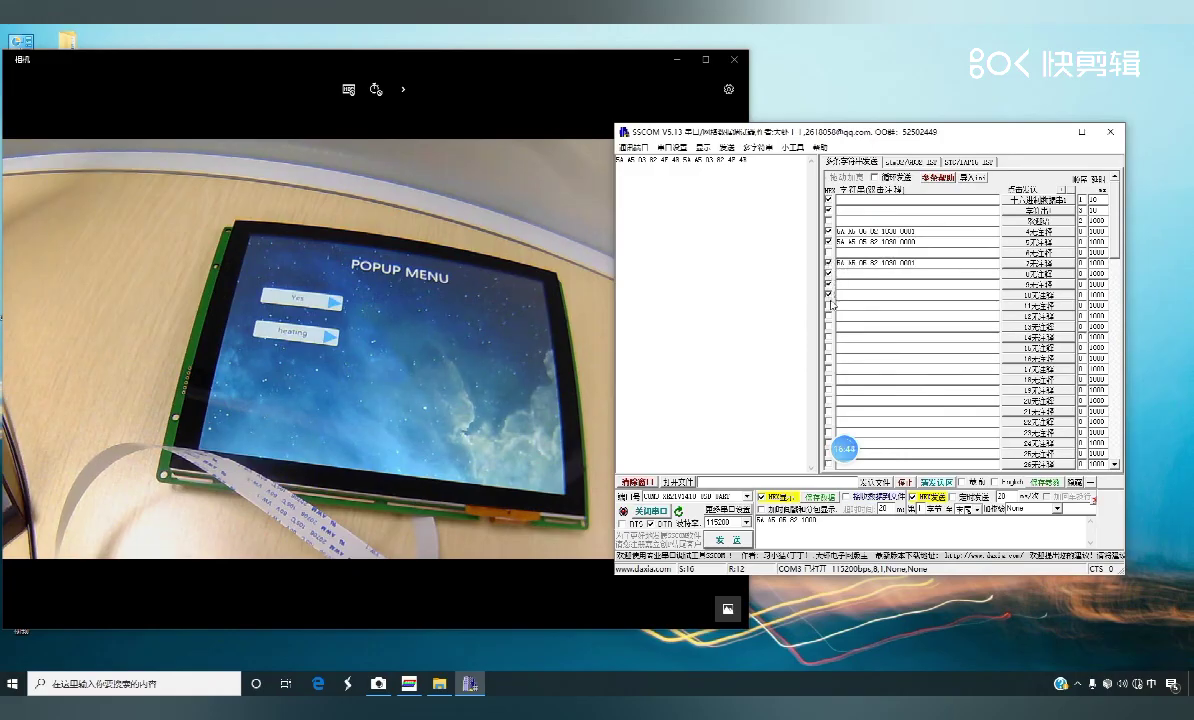
drag(915, 262, 836, 263)
click(900, 262)
drag(916, 262, 760, 250)
key(ctrl+c)
Paste the 1040 command into rows 8, 9 and 10
click(868, 273)
key(ctrl+v)
click(898, 285)
key(ctrl+v)
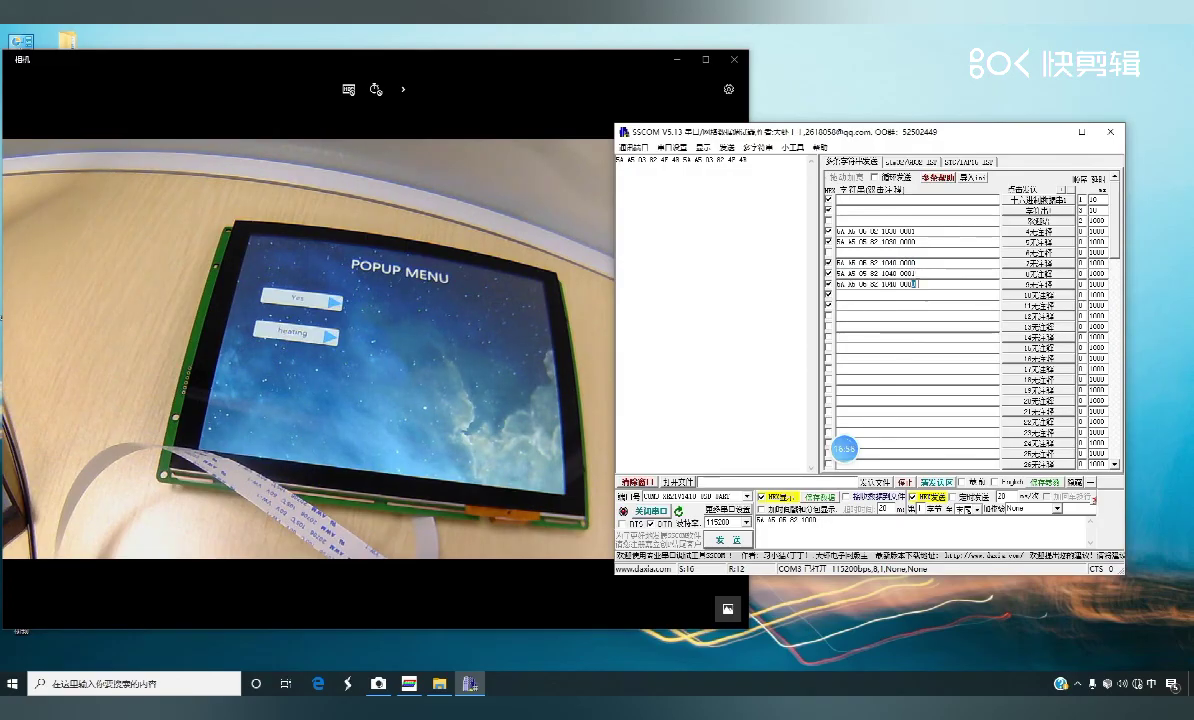
drag(916, 285, 836, 284)
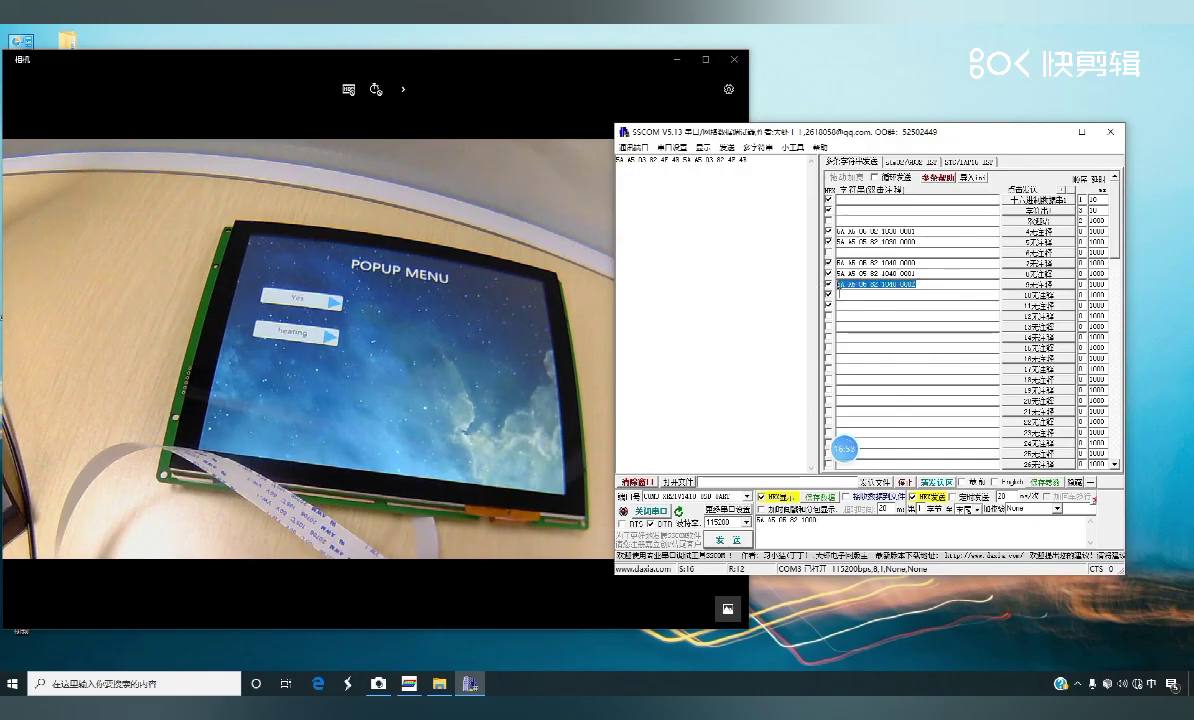
key(ctrl+c)
click(860, 295)
key(ctrl+v)
Change row 10's value to end in 3 (0003) and copy it into row 11
key(BackSpace)
text(3)
drag(916, 295, 838, 295)
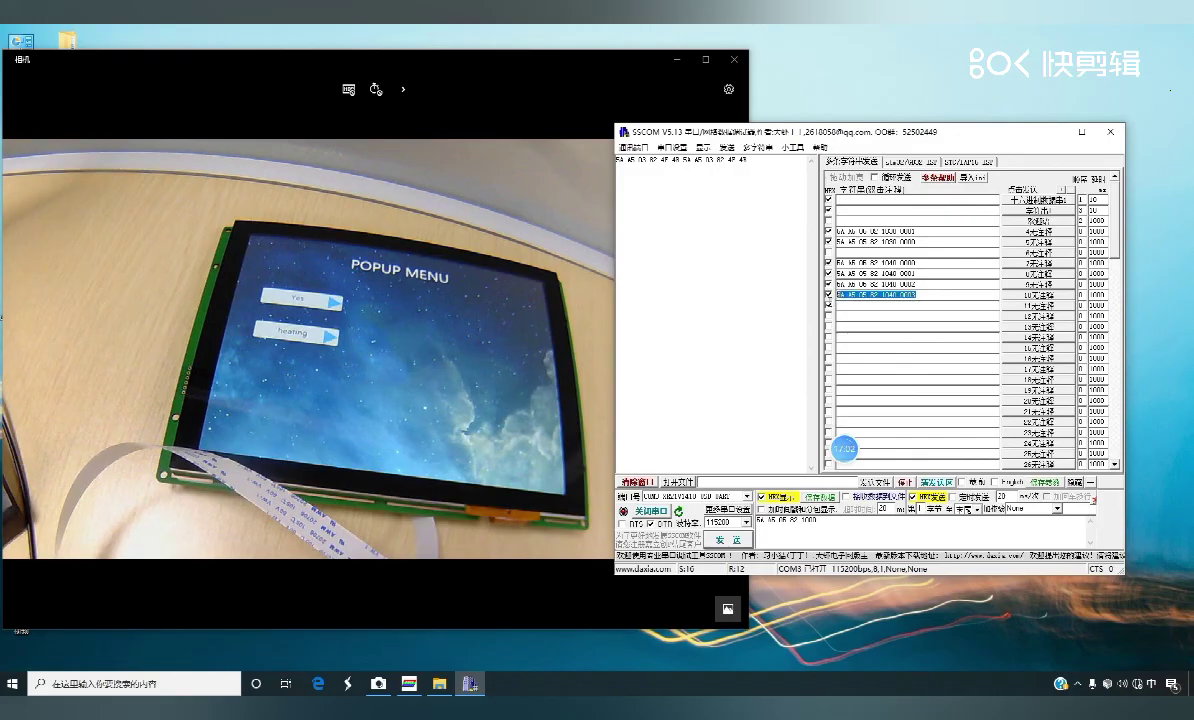
key(ctrl+c)
click(916, 306)
key(ctrl+v)
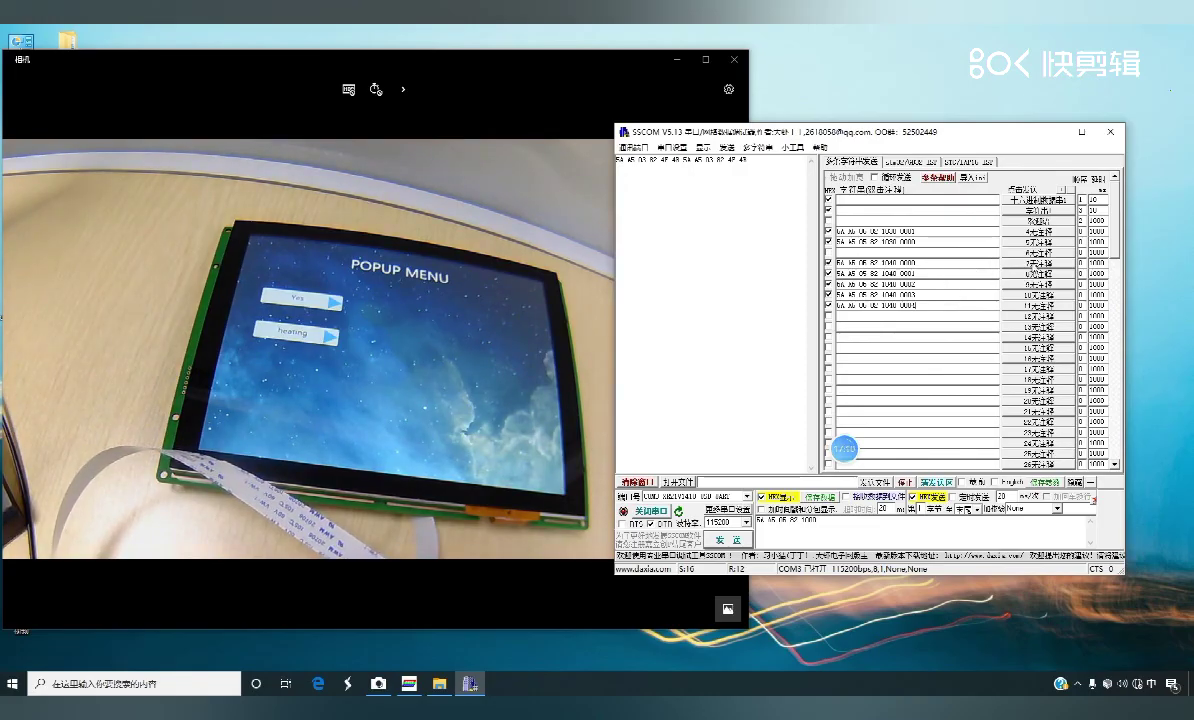
Send the address-1040 commands in turn, cycling the second menu through refrigeration, dehumidification and other options
click(1038, 263)
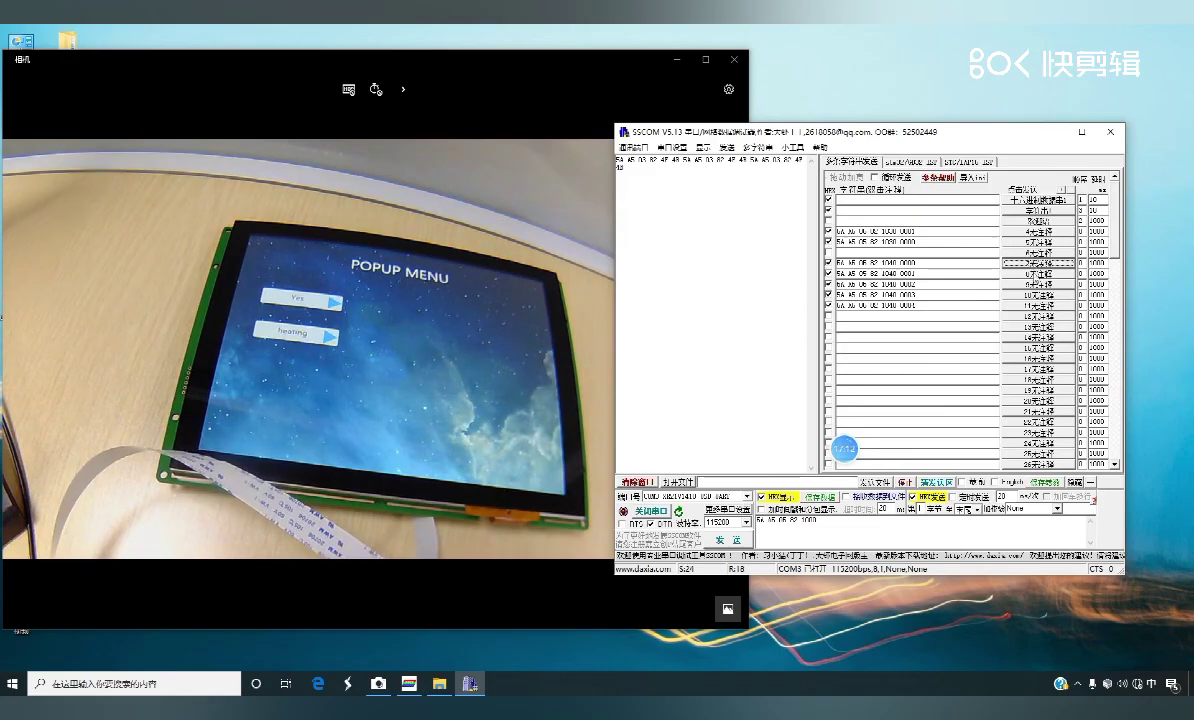
click(1038, 273)
click(1038, 284)
click(1038, 294)
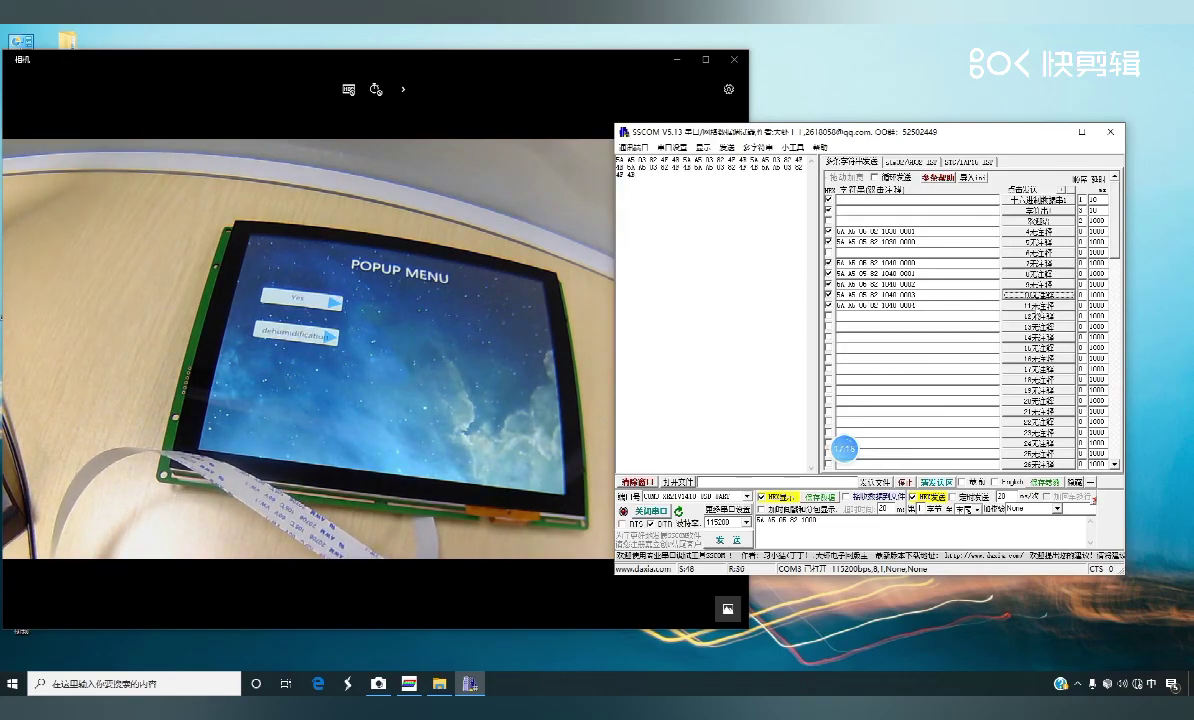
click(1030, 304)
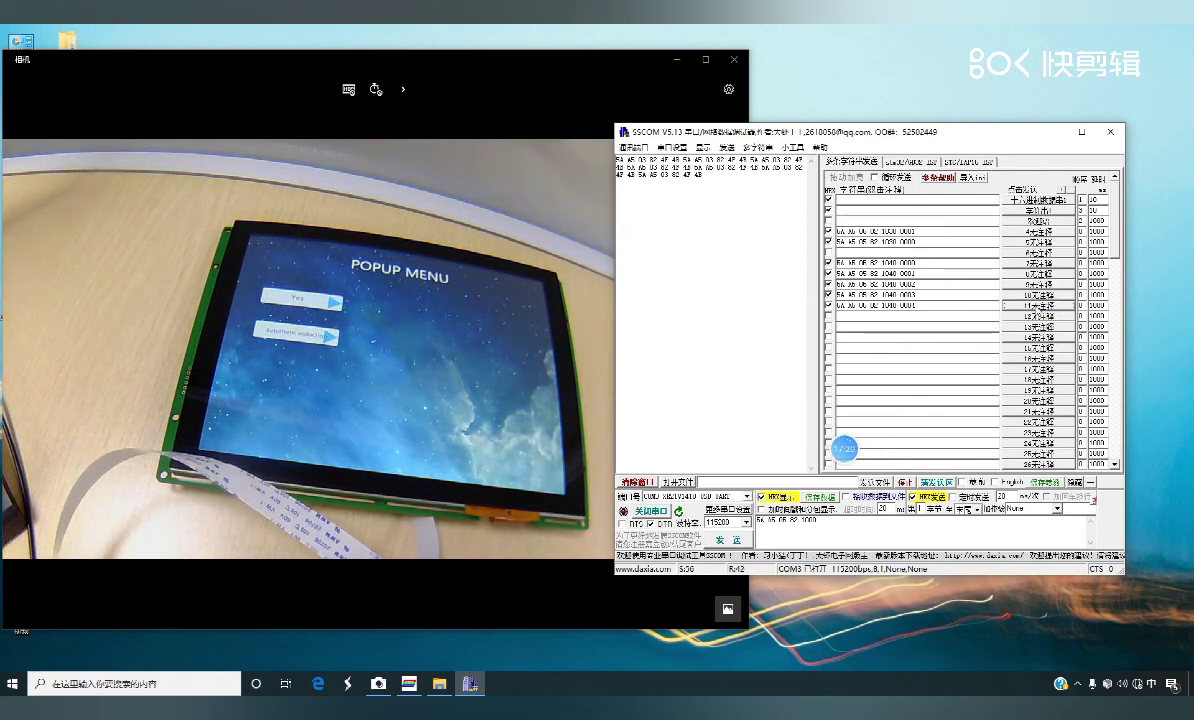
Clear the receive window, then select the address-1030 touch reply frames returned by the screen
click(638, 481)
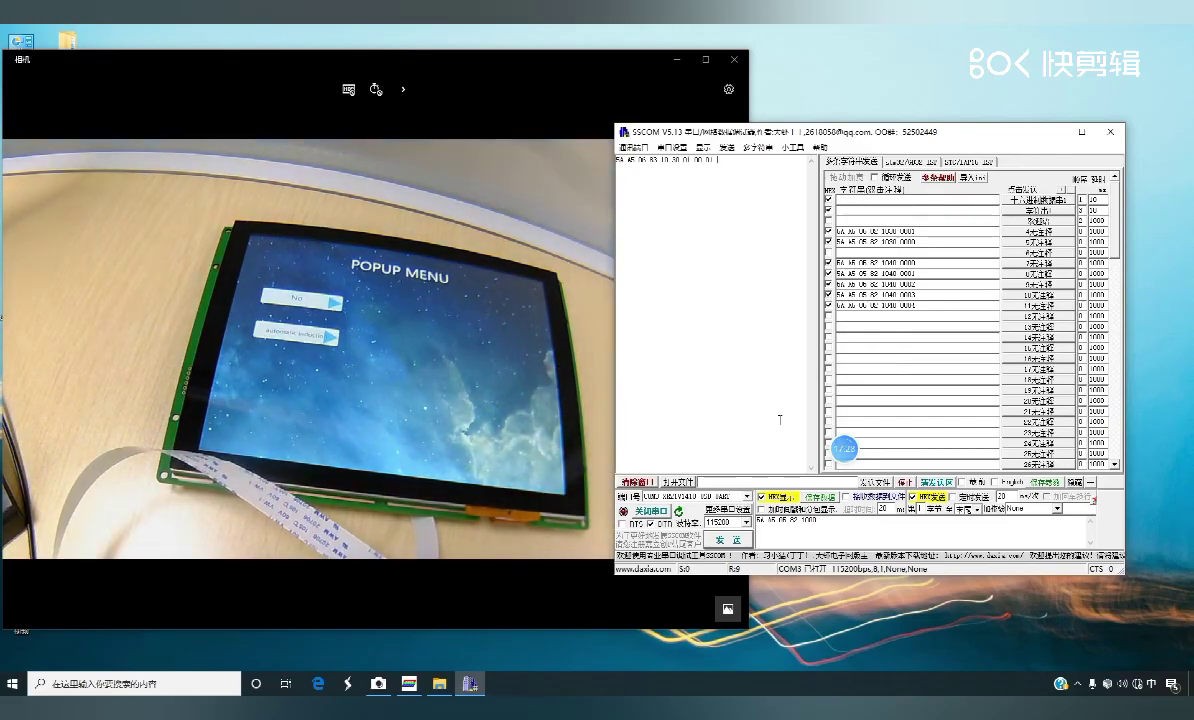
drag(714, 160, 663, 162)
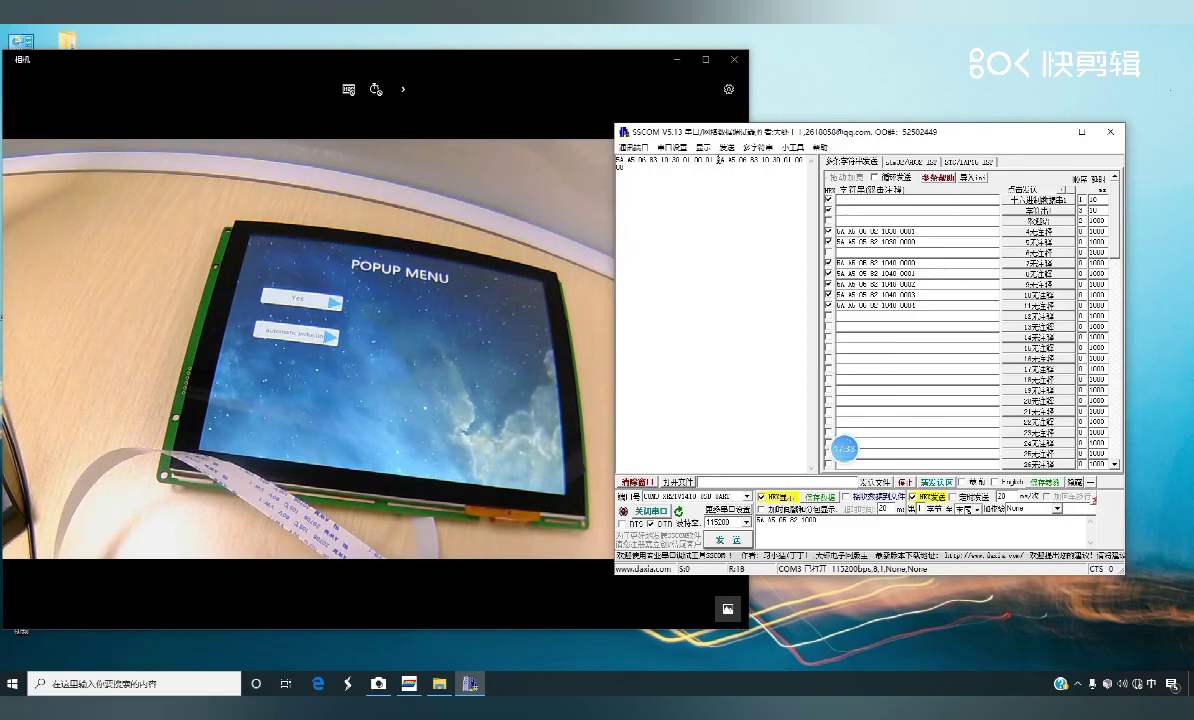
drag(716, 160, 721, 169)
drag(638, 170, 800, 160)
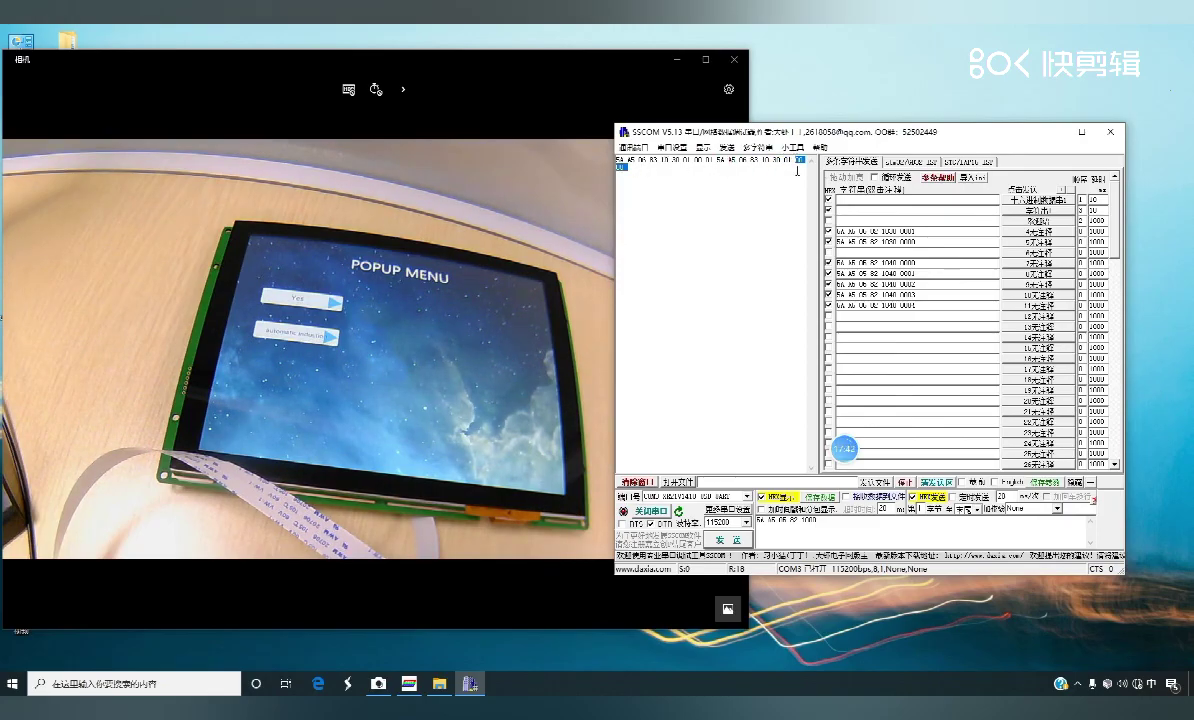